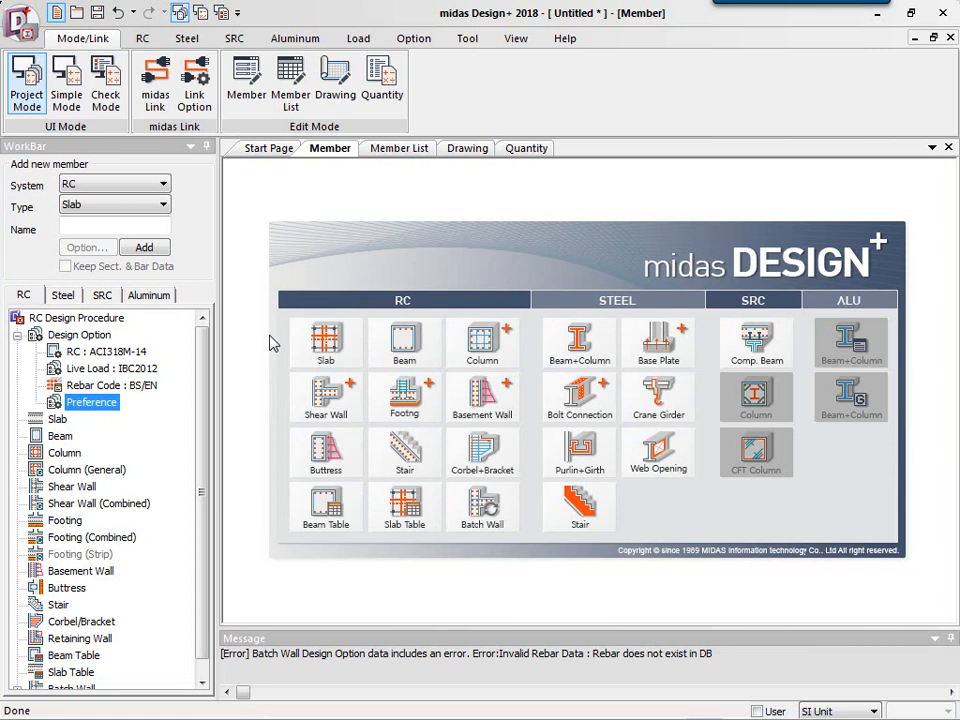
# Add a new isolated footing member from the RC section of the start page.
pyautogui.click(398, 403)
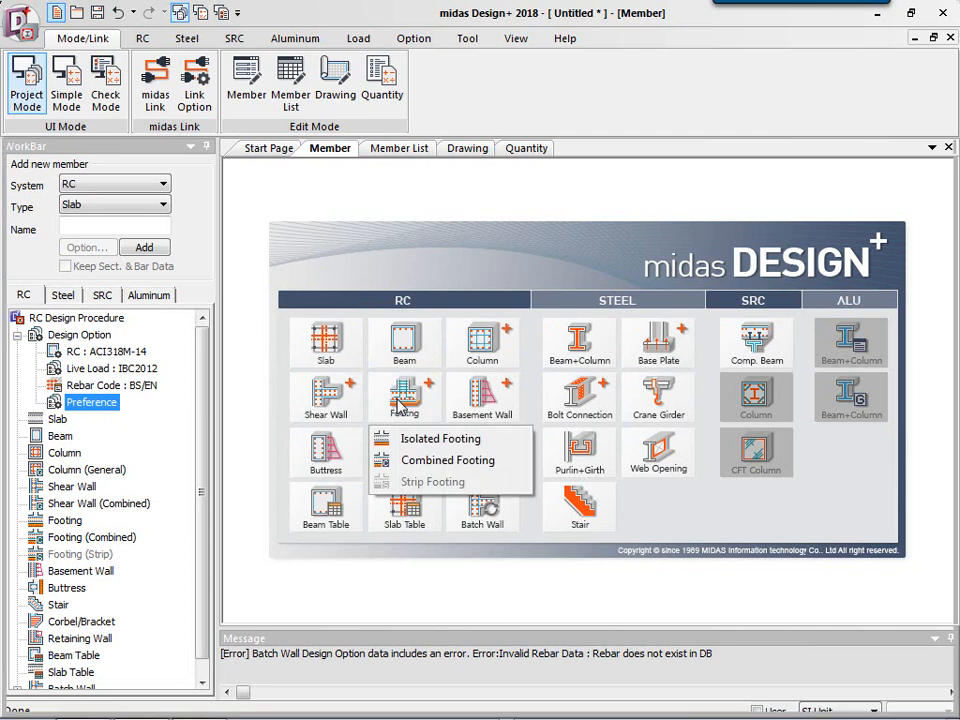
pyautogui.click(407, 440)
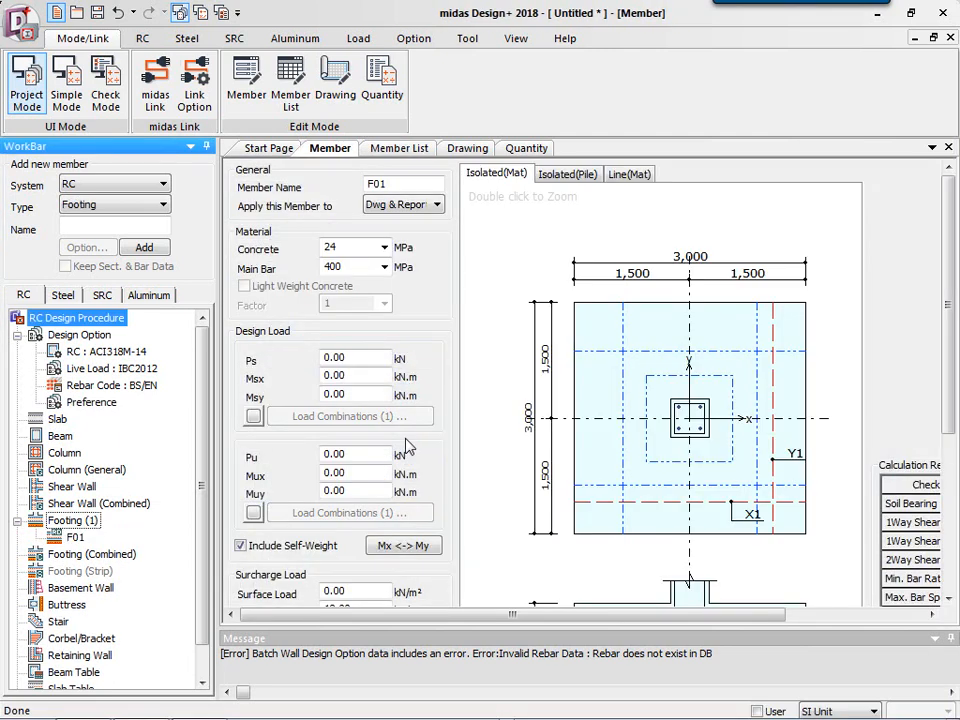
# Review the concrete and main bar grade options and the design load fields of footing F01.
pyautogui.click(384, 248)
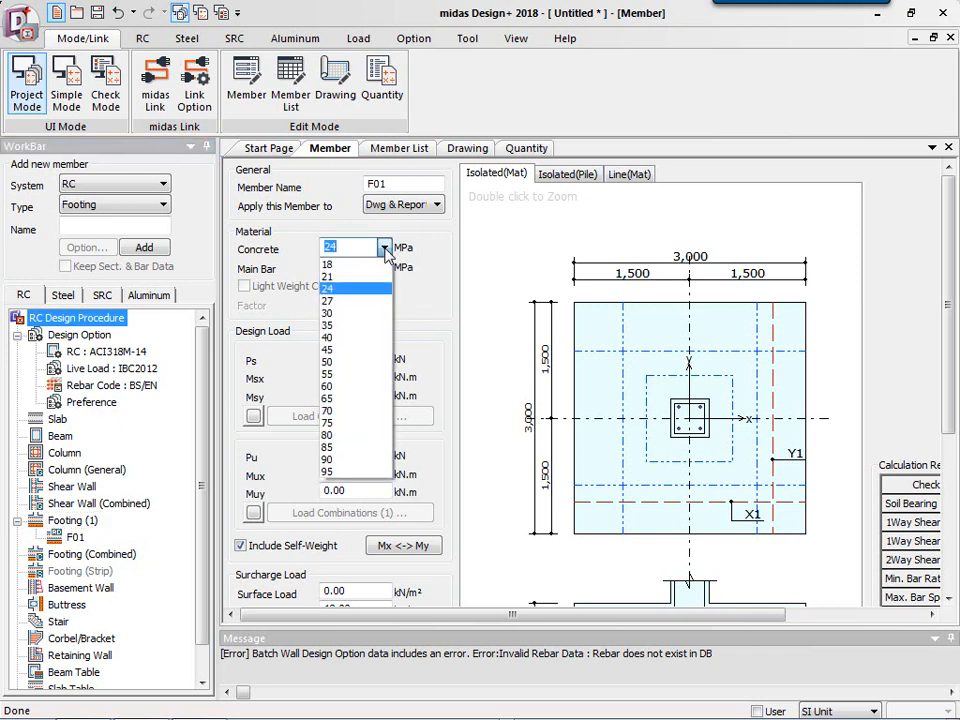
pyautogui.click(385, 249)
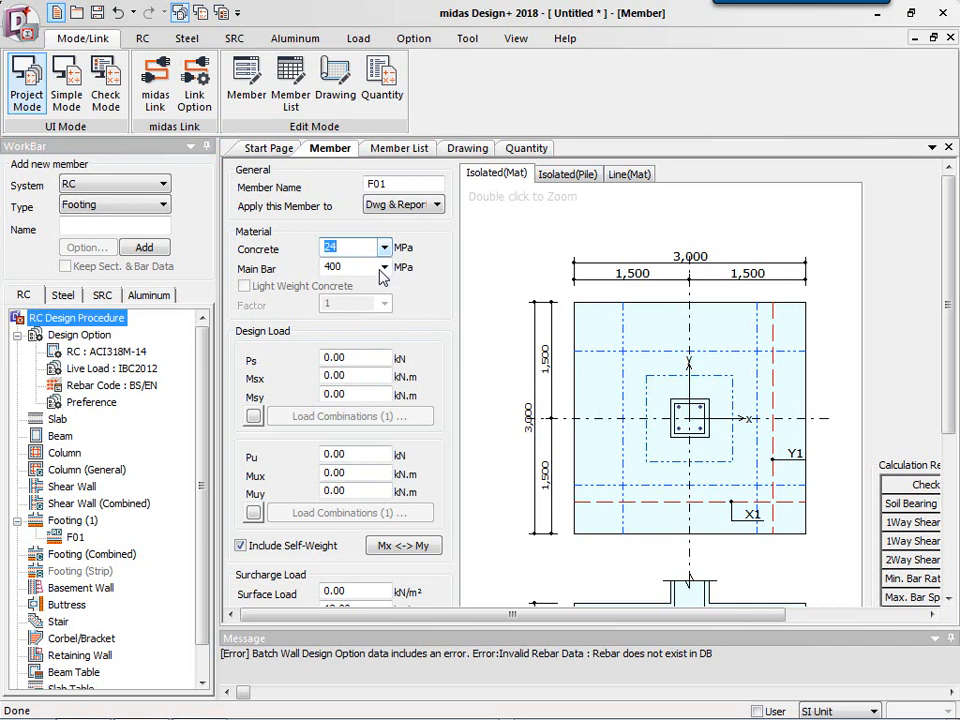
pyautogui.click(385, 268)
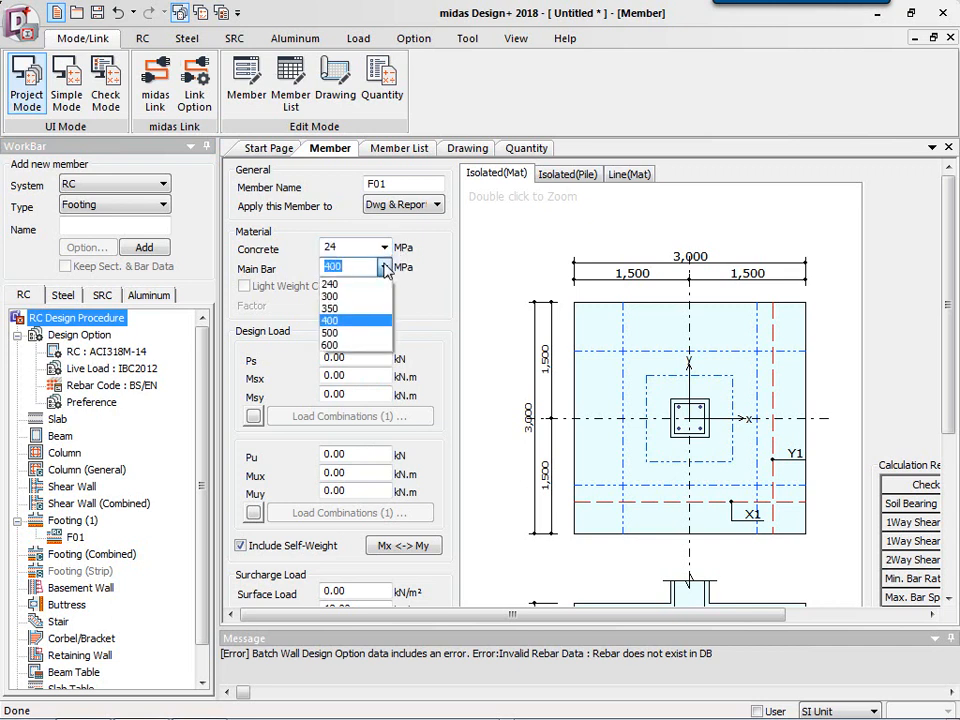
pyautogui.click(385, 268)
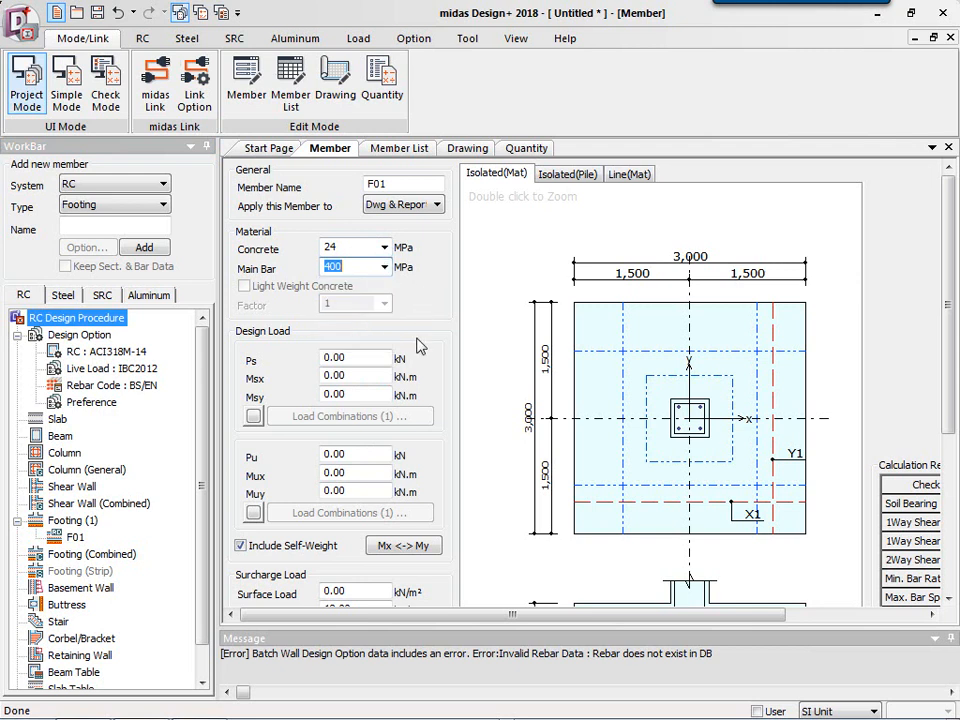
pyautogui.click(363, 357)
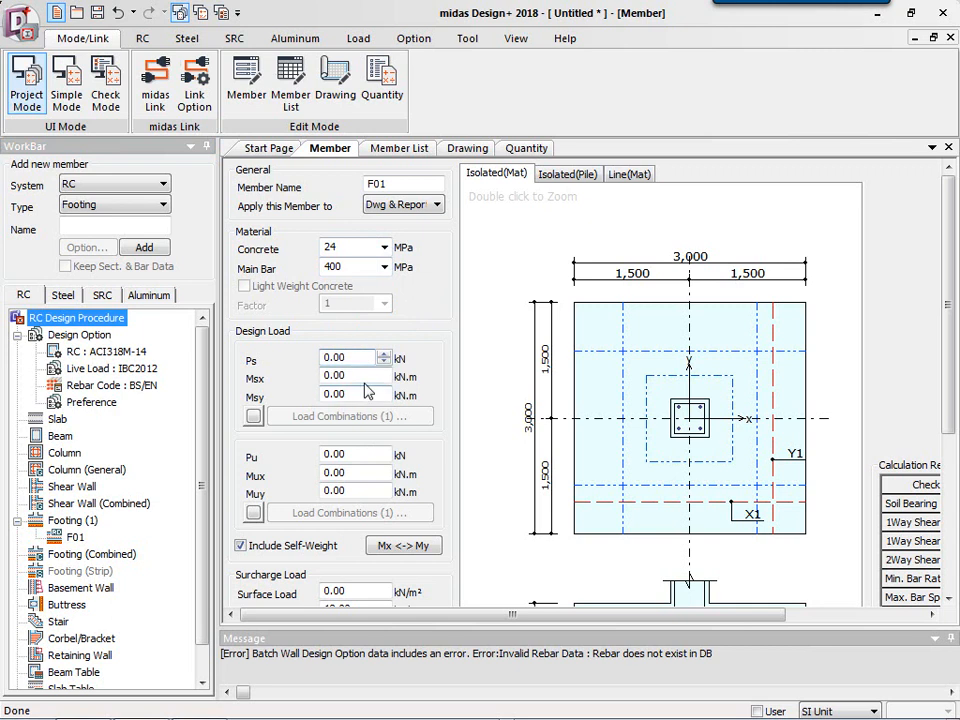
pyautogui.click(361, 453)
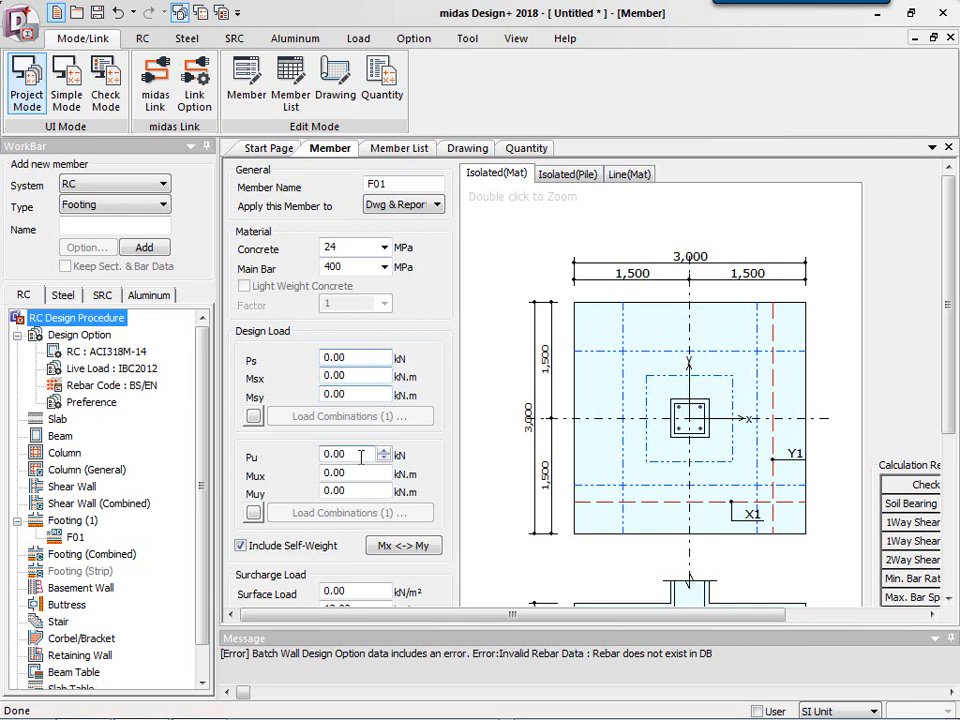
pyautogui.click(348, 490)
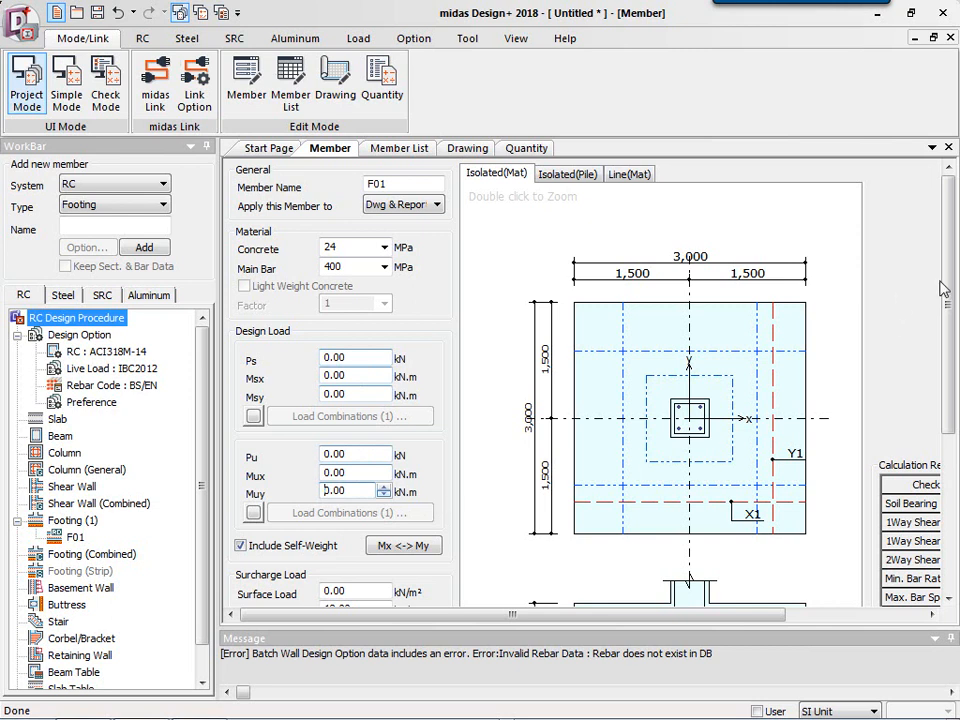
pyautogui.scroll(-3, 948, 413)
pyautogui.scroll(-1, 945, 414)
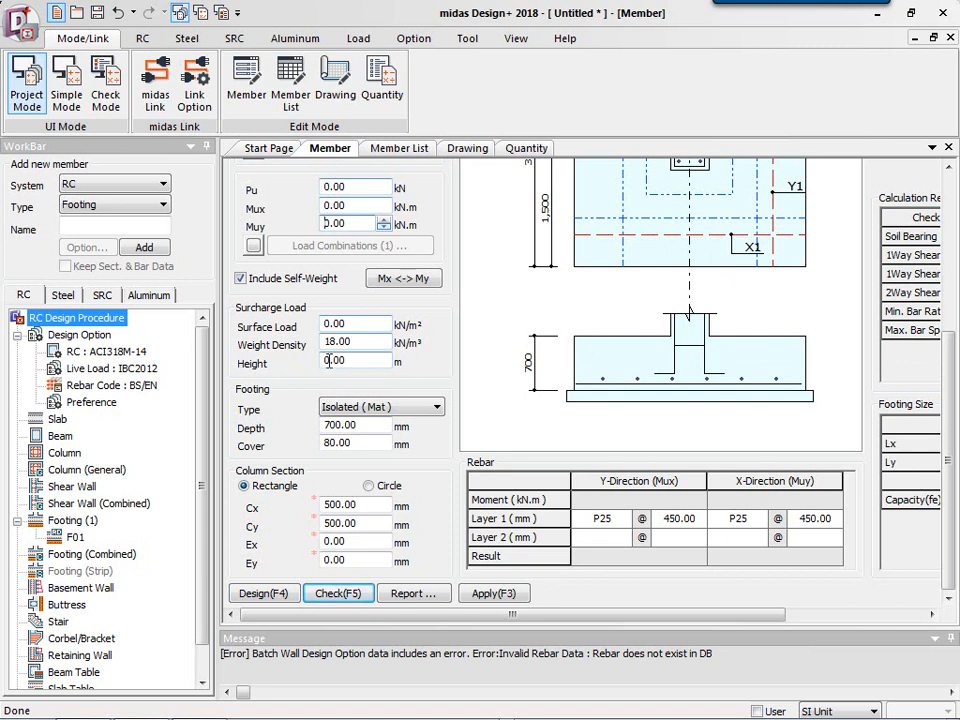
# Set the footing type to Line/Wall (Mat).
pyautogui.click(357, 412)
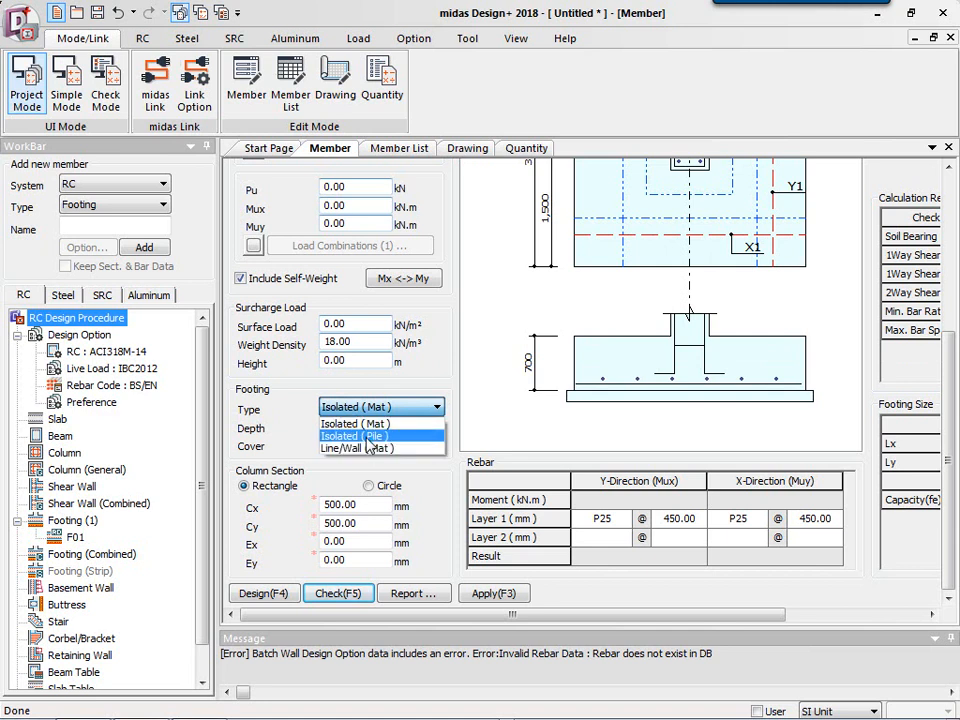
pyautogui.click(370, 443)
pyautogui.click(375, 407)
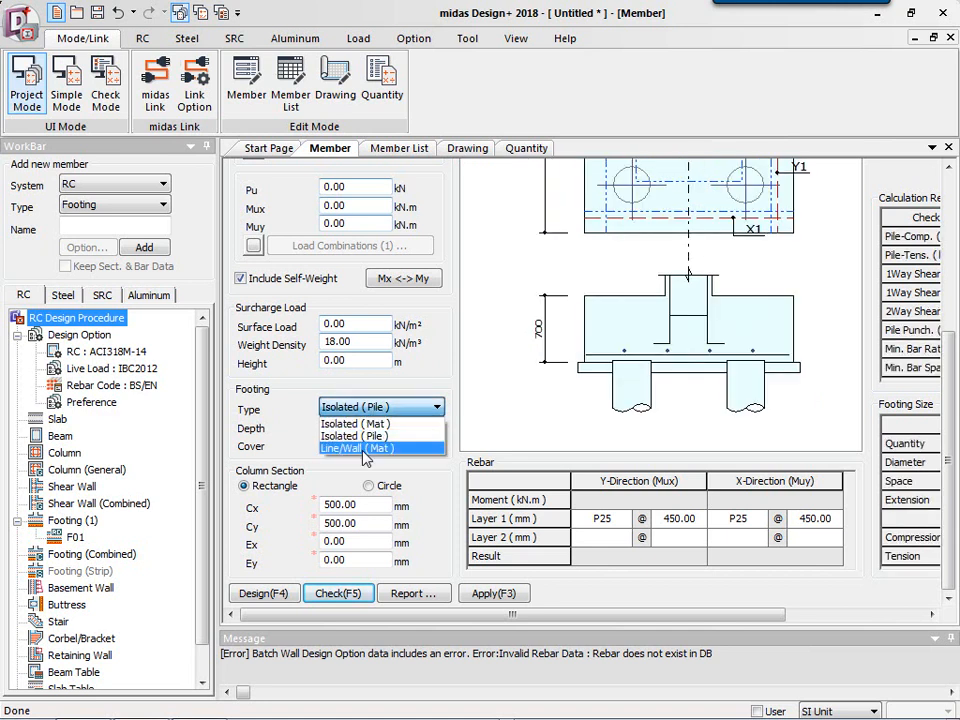
pyautogui.click(365, 452)
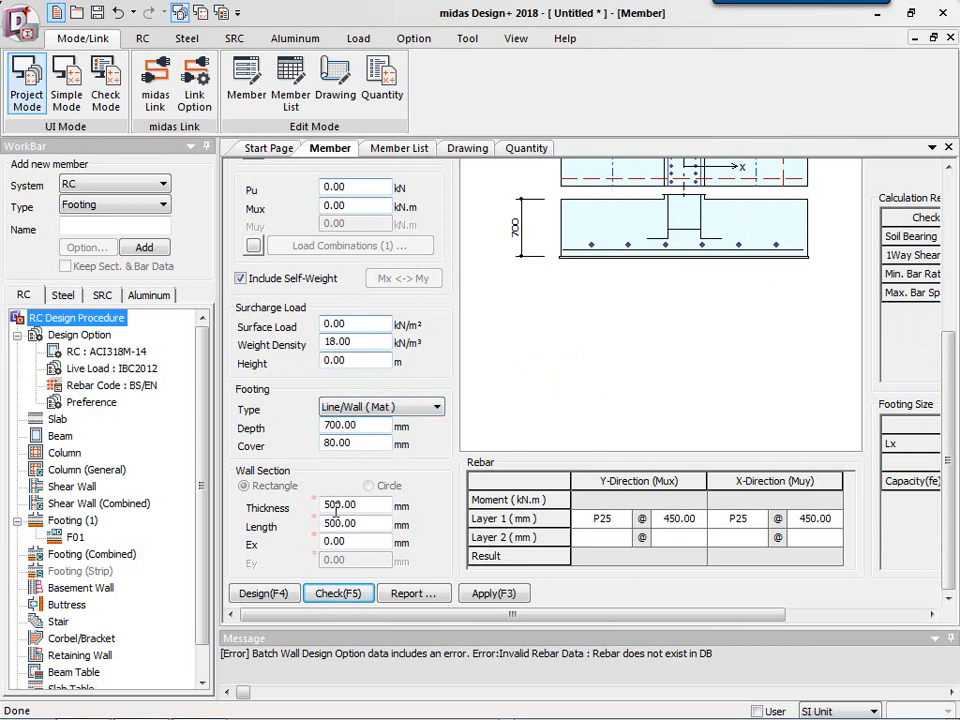
# Set the wall section thickness to 650 mm.
pyautogui.click(370, 507)
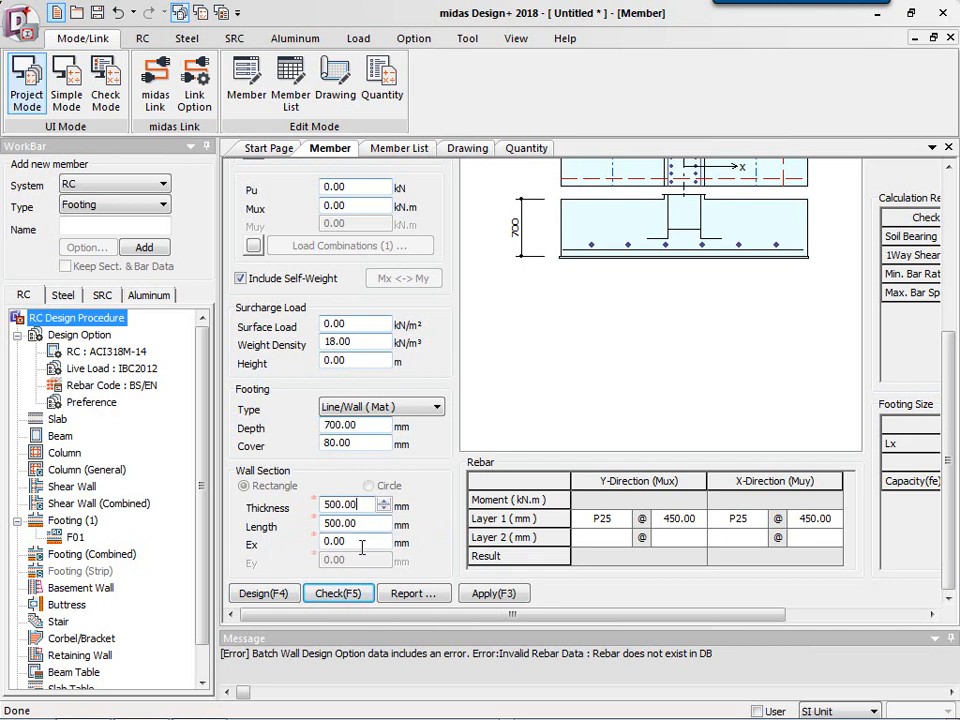
pyautogui.moveTo(688, 614); pyautogui.dragTo(826, 596)
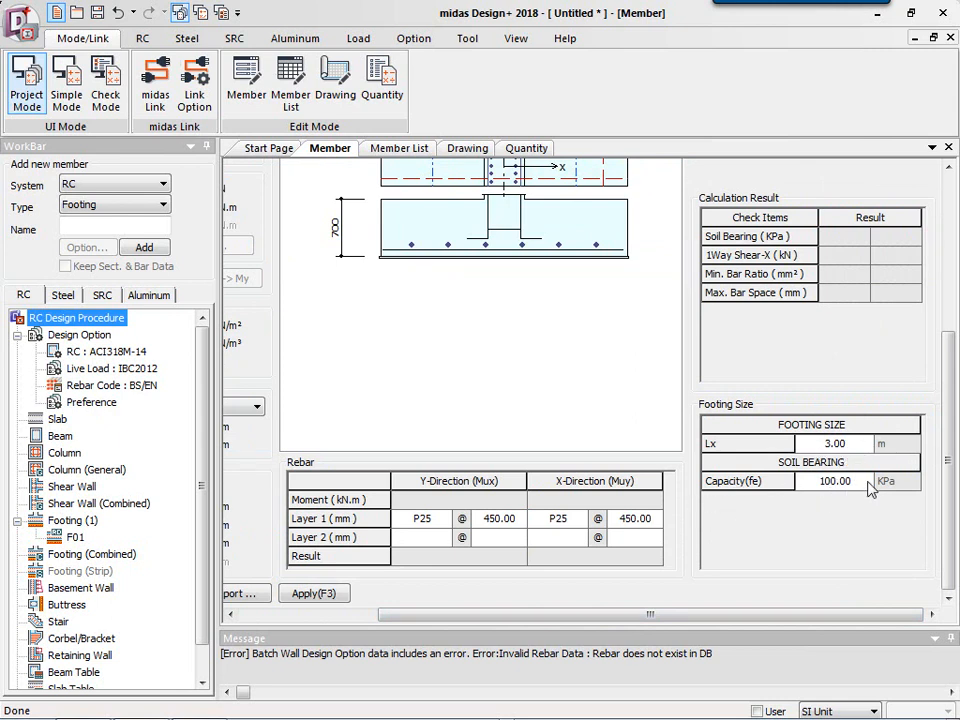
pyautogui.moveTo(806, 616); pyautogui.dragTo(612, 637)
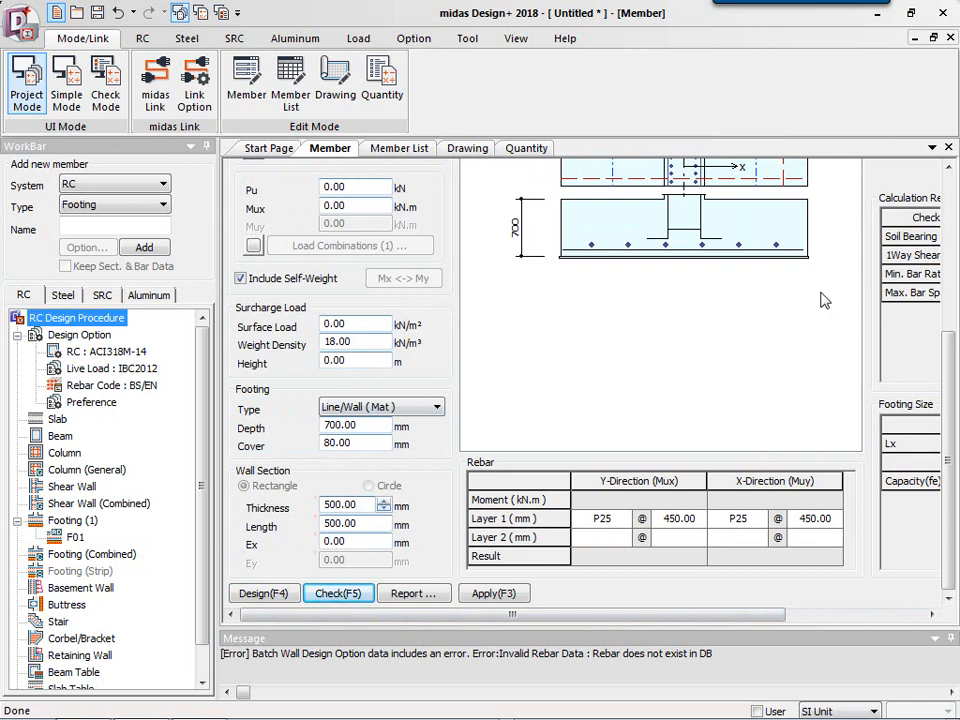
pyautogui.press('Up')
pyautogui.press('Down')
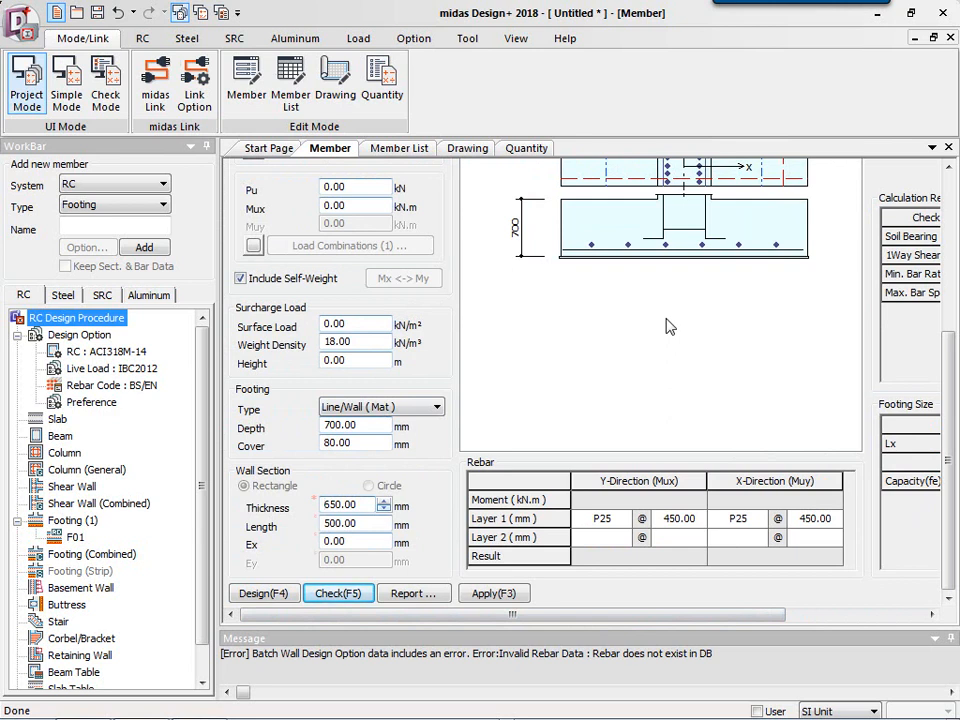
pyautogui.press('Up')
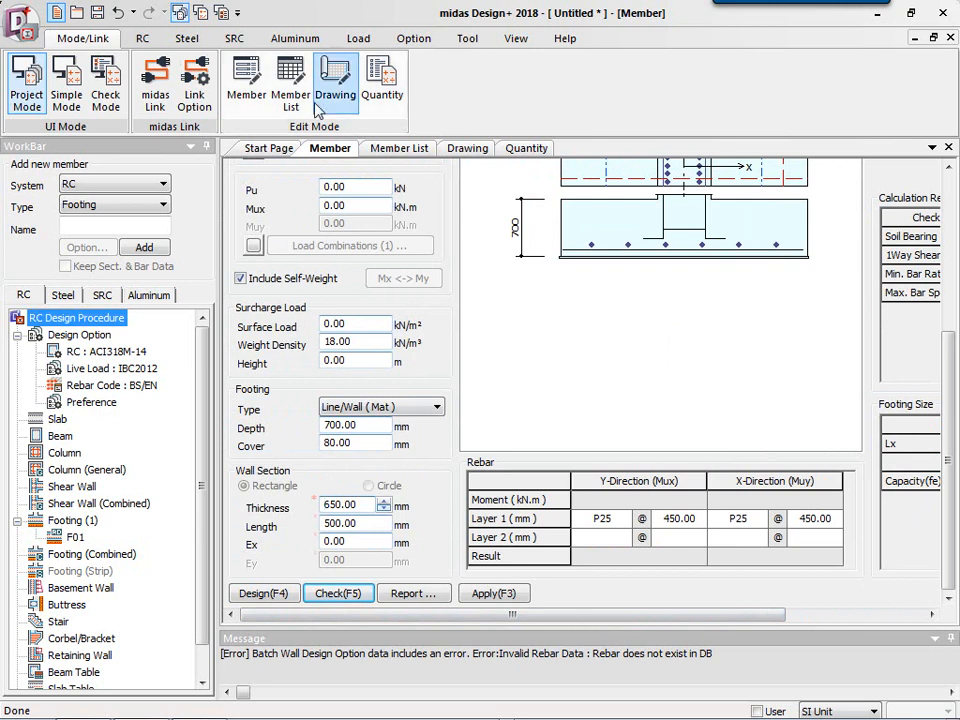
# Link Design+ to the open midas Gen 2018 workshop model.
pyautogui.click(155, 85)
pyautogui.click(370, 335)
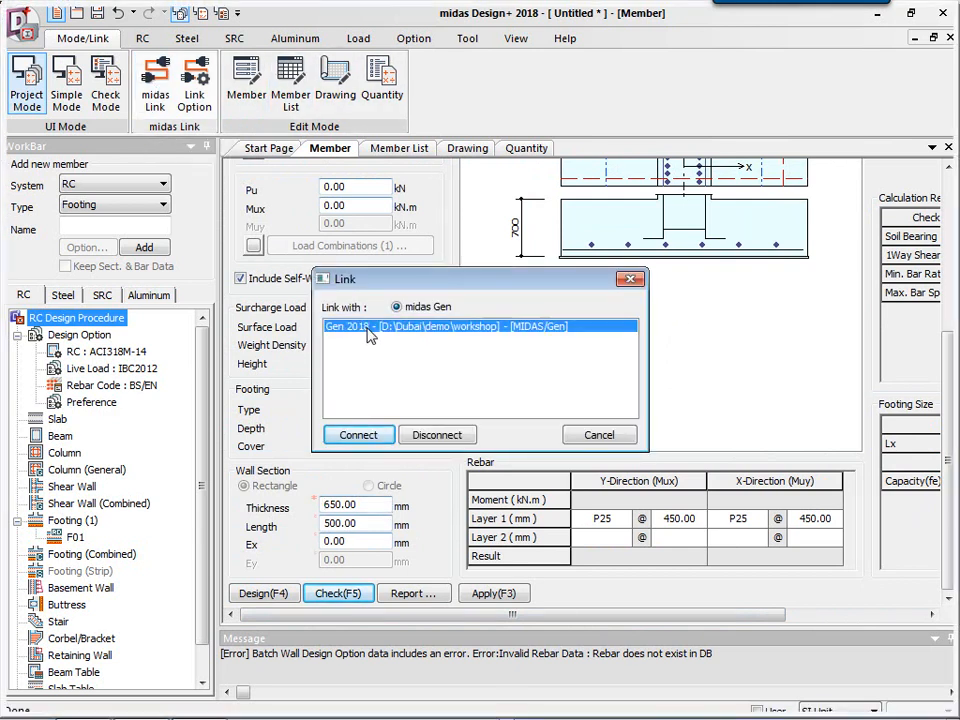
pyautogui.click(366, 441)
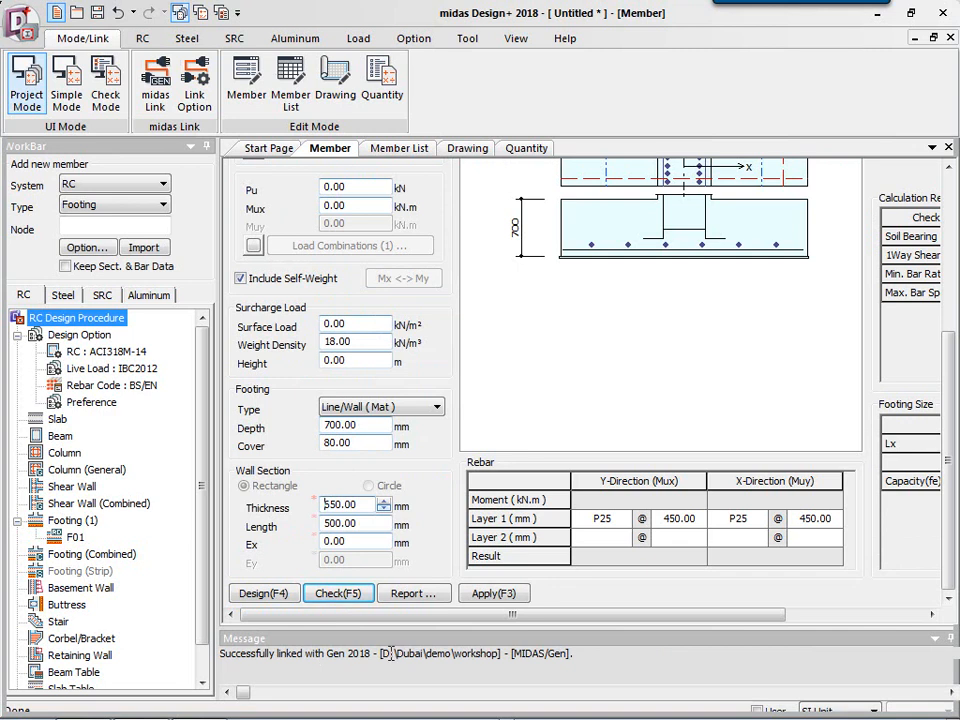
pyautogui.moveTo(498, 662)
pyautogui.mouseDown()
pyautogui.moveTo(455, 657)
pyautogui.moveTo(500, 658)
pyautogui.mouseUp()
pyautogui.click(467, 656)
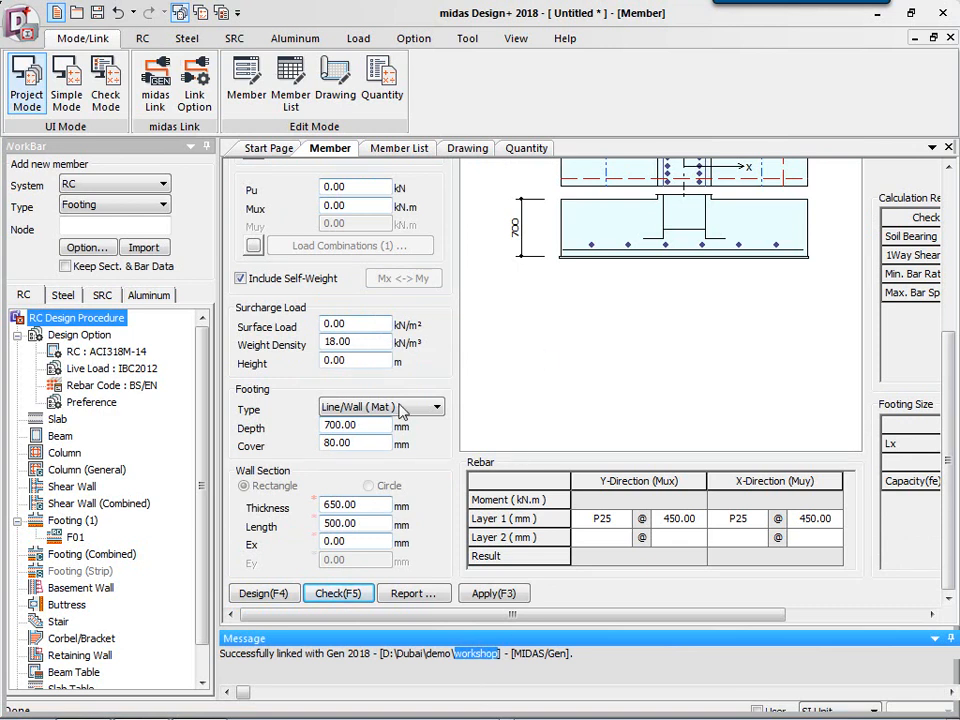
pyautogui.click(488, 652)
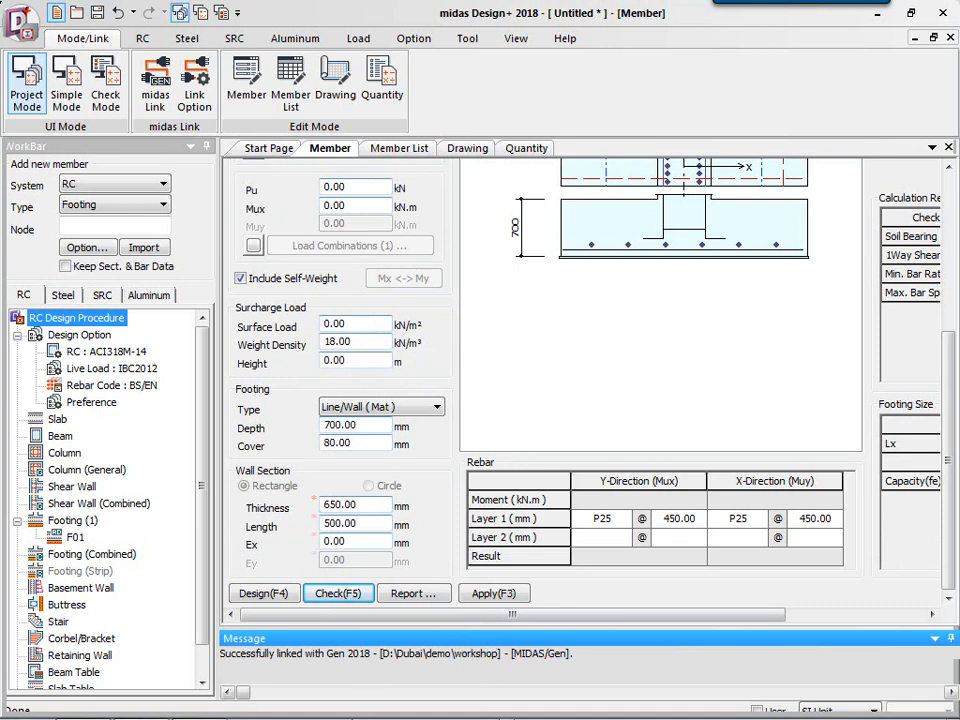
# Switch to midas Gen and select the base nodes 1 and 2 under a ground-level column.
pyautogui.click(84, 712)
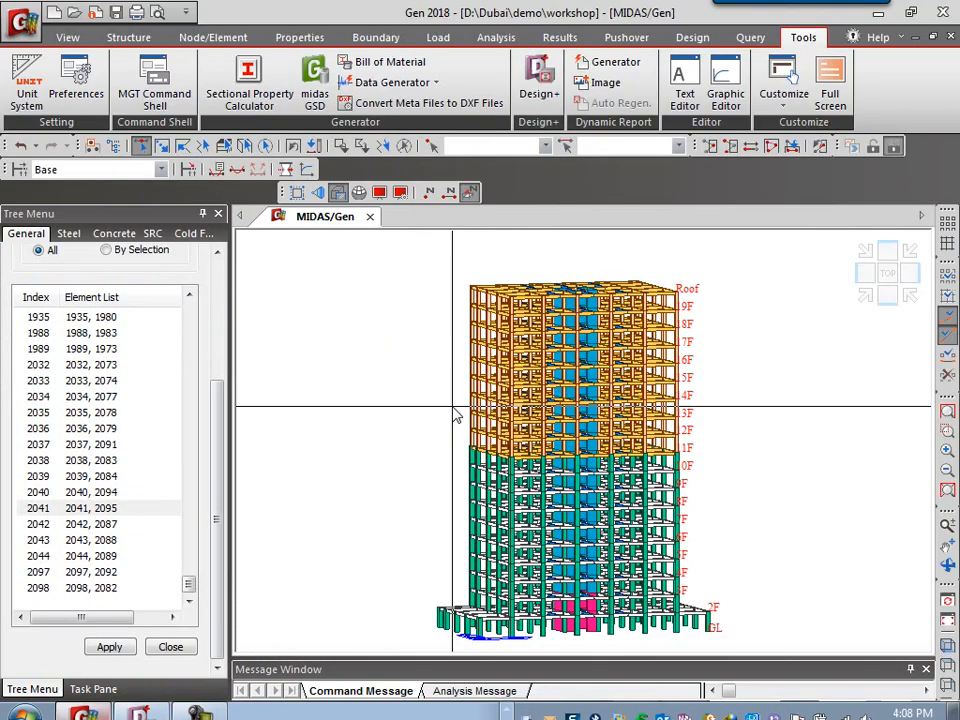
pyautogui.moveTo(455, 413)
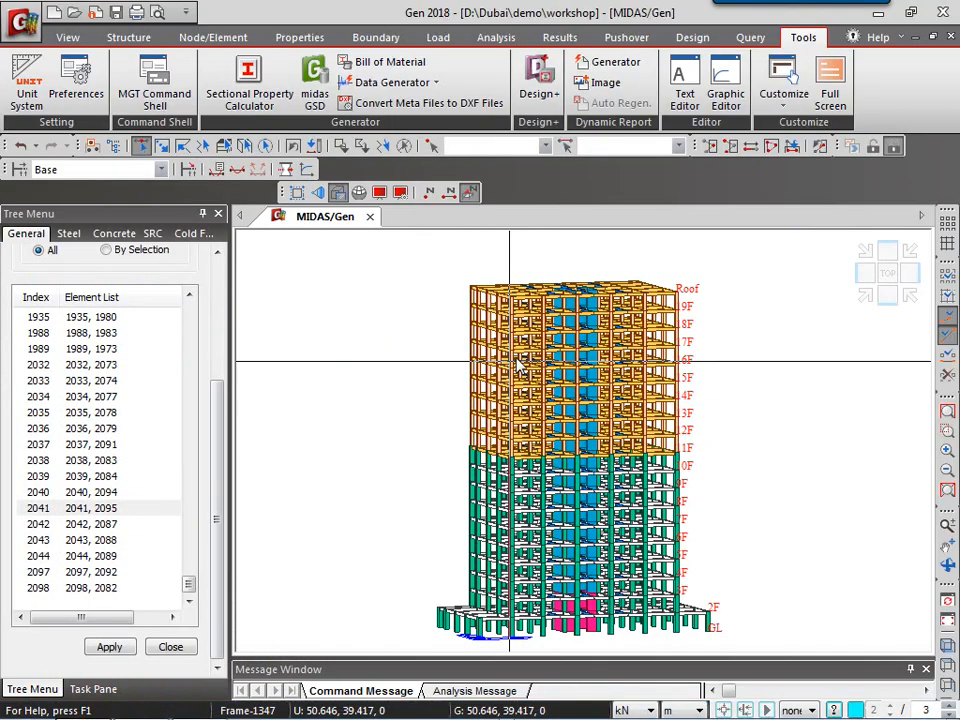
pyautogui.click(866, 299)
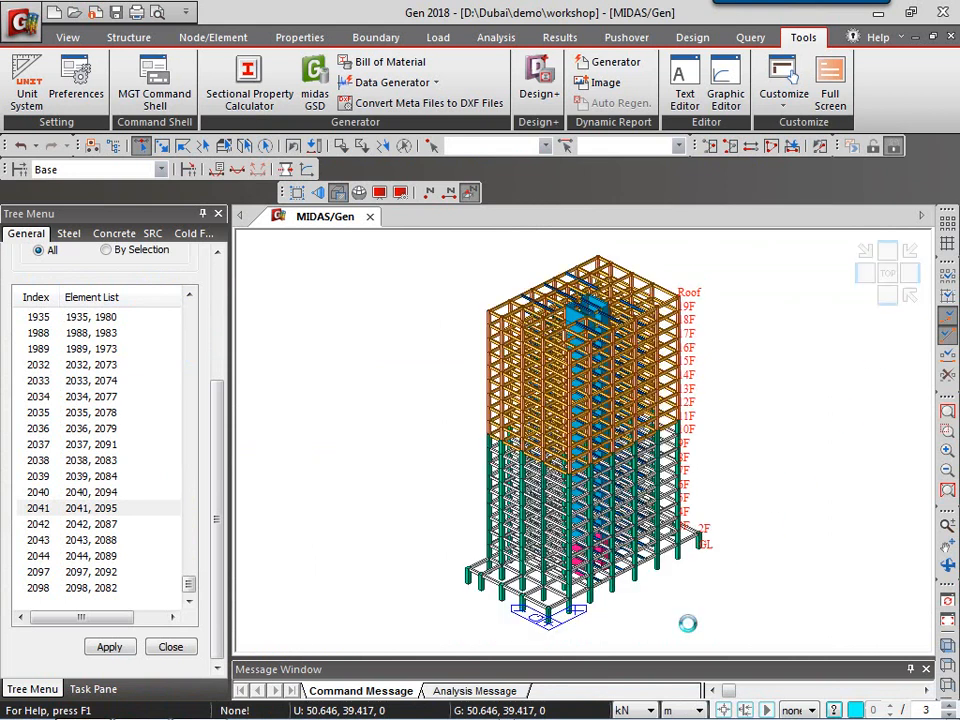
pyautogui.scroll(5, 542, 626)
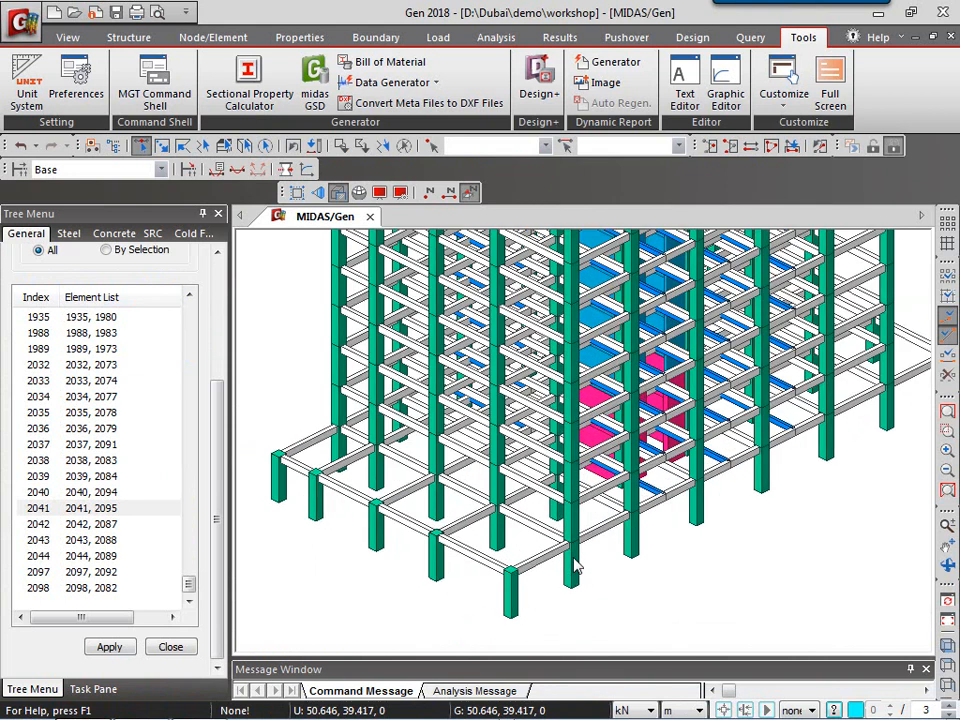
pyautogui.scroll(2, 575, 567)
pyautogui.moveTo(413, 573); pyautogui.dragTo(589, 660)
pyautogui.moveTo(279, 504); pyautogui.dragTo(366, 577)
pyautogui.moveTo(322, 525); pyautogui.dragTo(463, 555, button='middle')
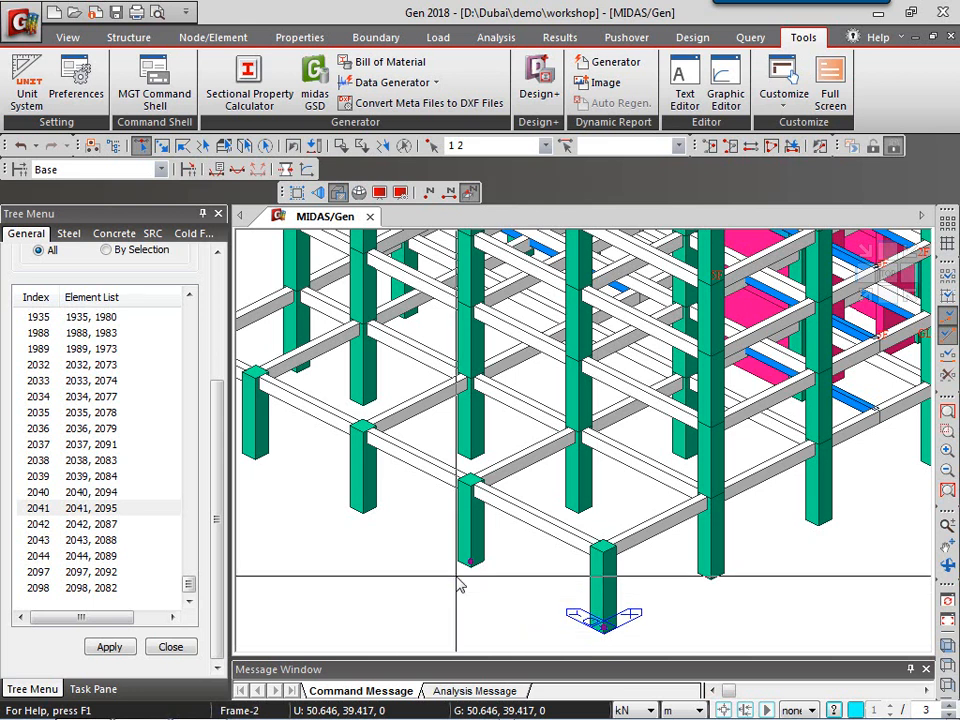
pyautogui.moveTo(460, 585)
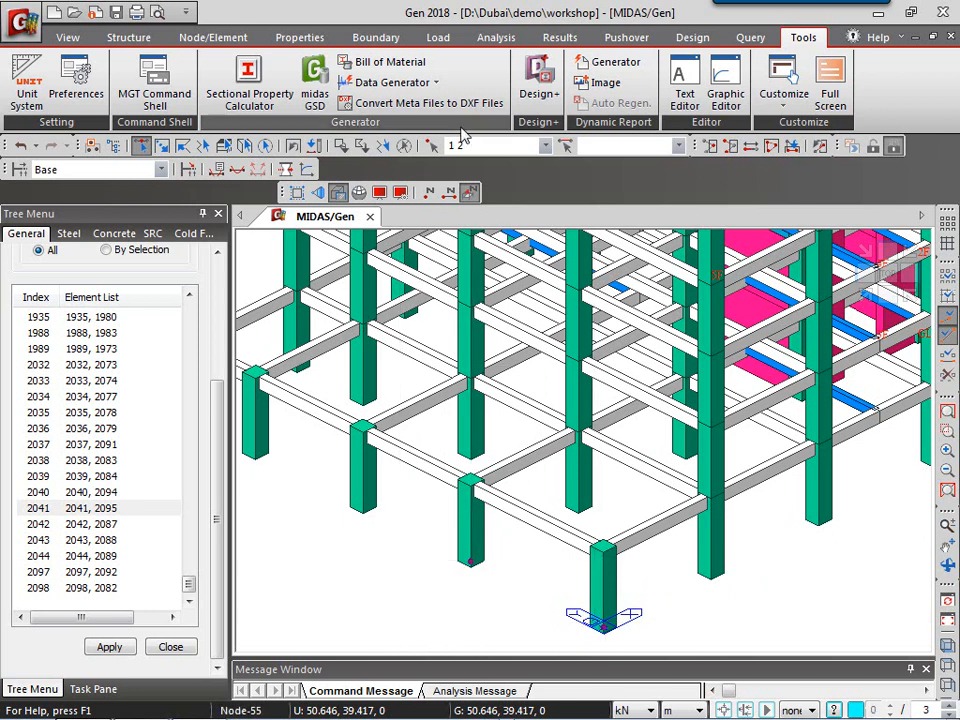
# Return to Design+ and import footing data for nodes 1 2.
pyautogui.hotkey('alt', 'Tab')
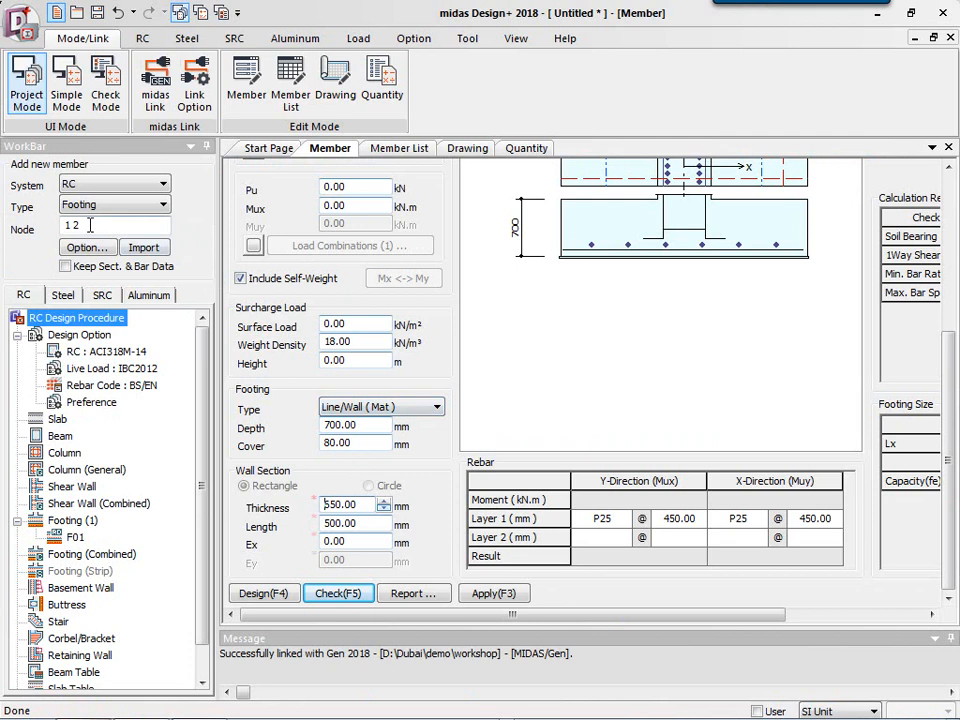
pyautogui.click(88, 226)
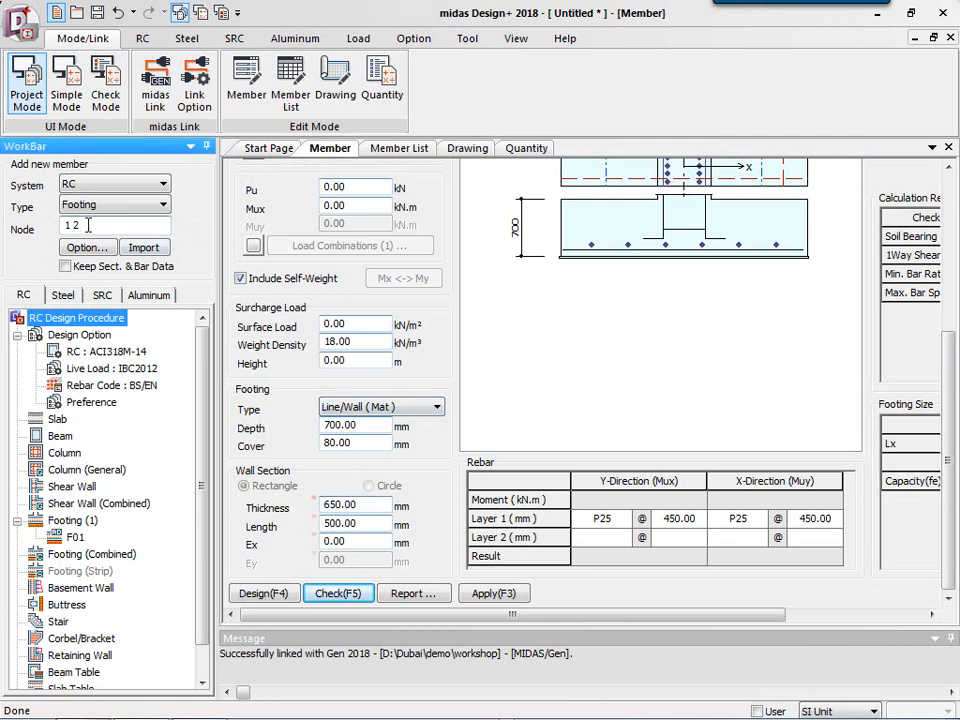
pyautogui.click(147, 249)
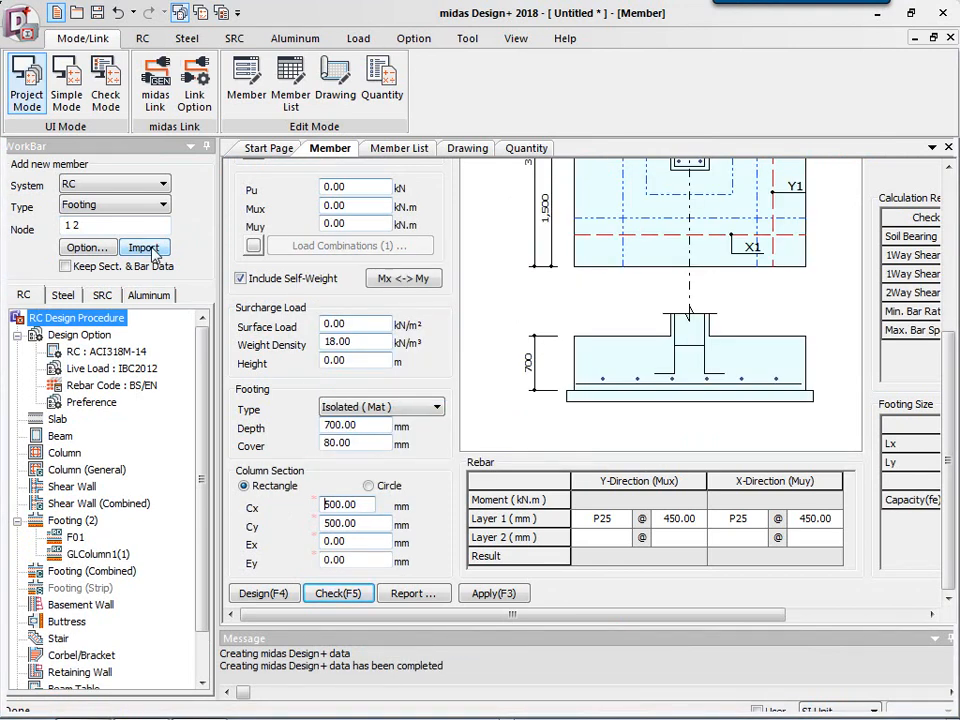
# Open the imported GLColumn1(1) footing and review its service load combinations.
pyautogui.click(95, 558)
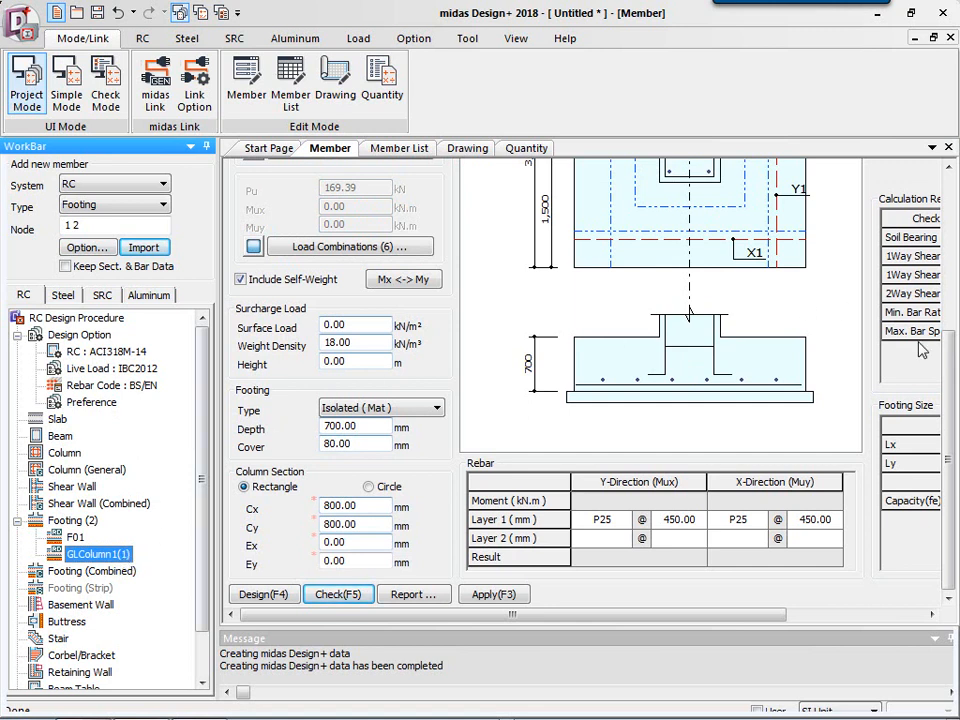
pyautogui.moveTo(949, 446)
pyautogui.mouseDown()
pyautogui.moveTo(948, 328)
pyautogui.moveTo(889, 272)
pyautogui.moveTo(874, 236)
pyautogui.mouseUp()
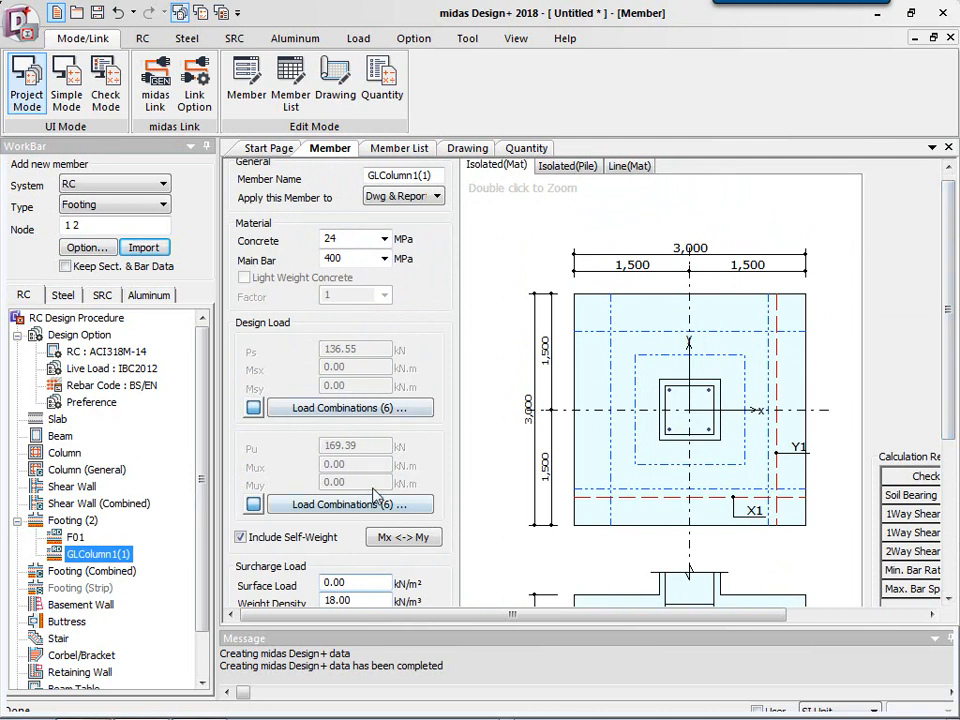
pyautogui.click(358, 410)
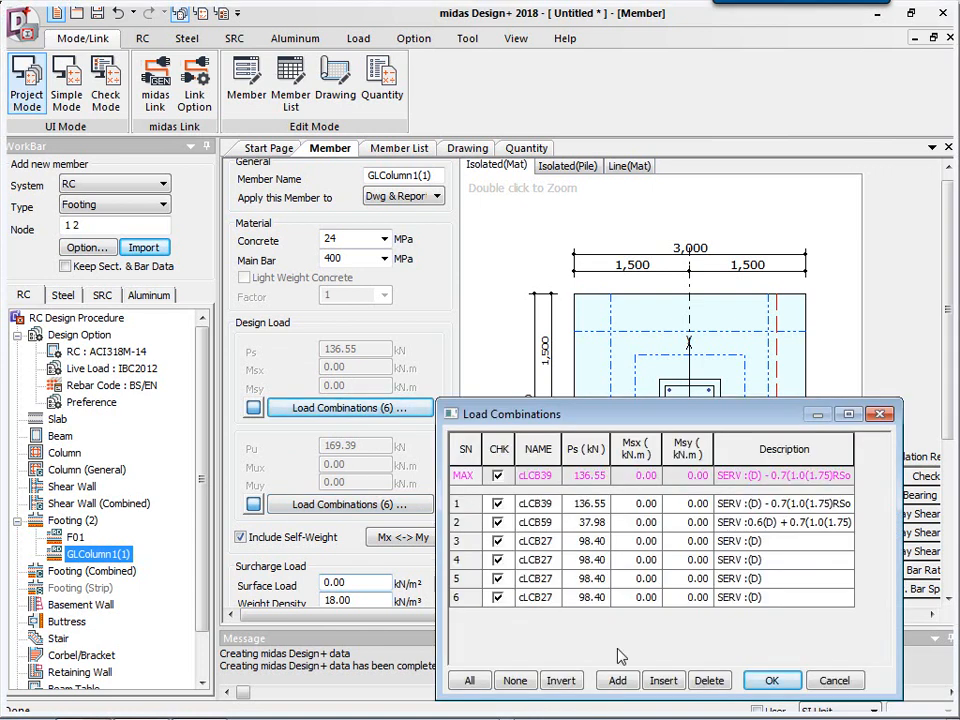
pyautogui.click(771, 680)
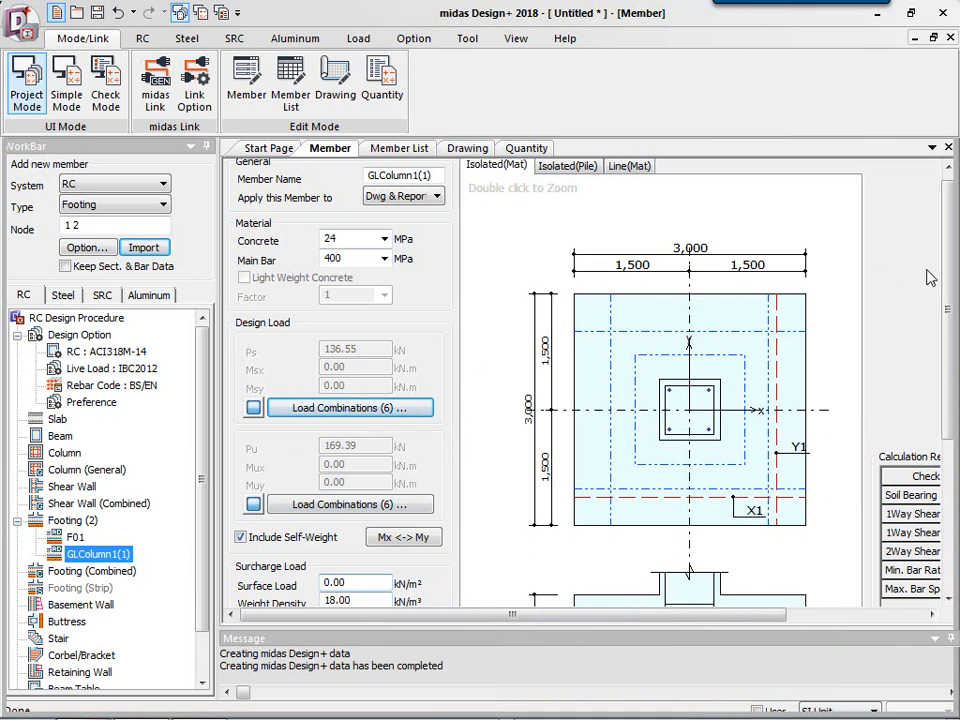
pyautogui.scroll(-2, 948, 340)
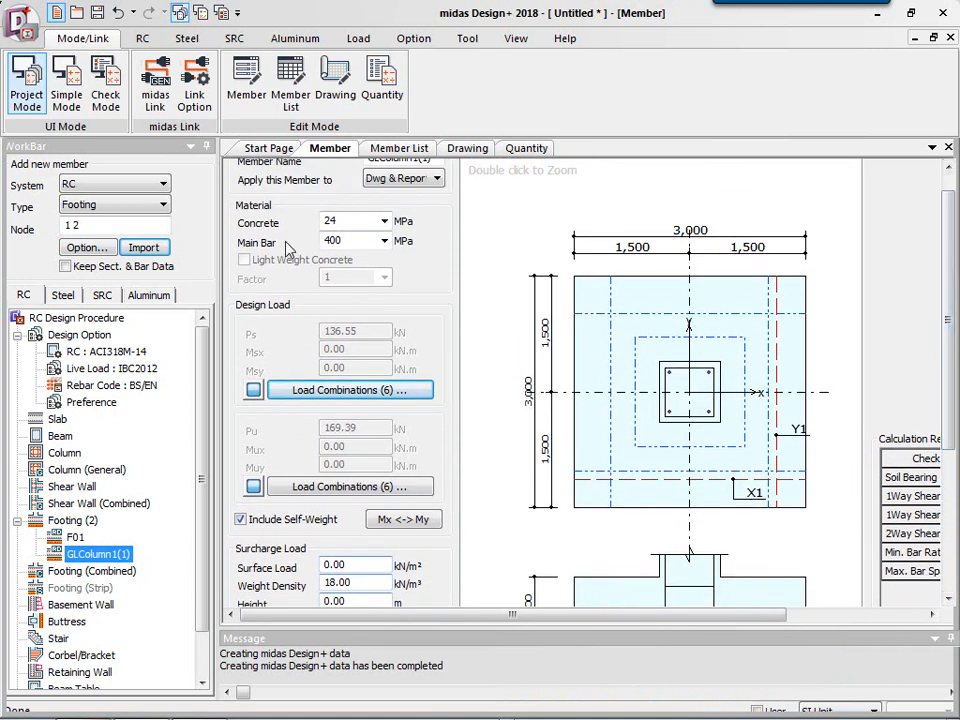
# Set the surcharge load height to 1.5 m.
pyautogui.scroll(-5, 950, 281)
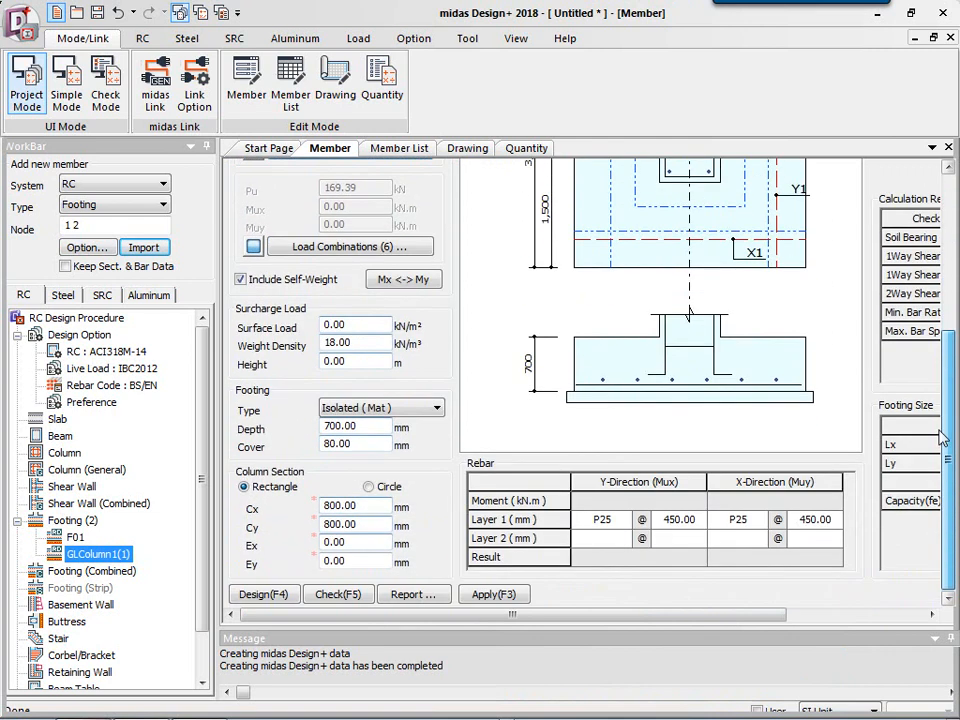
pyautogui.click(354, 342)
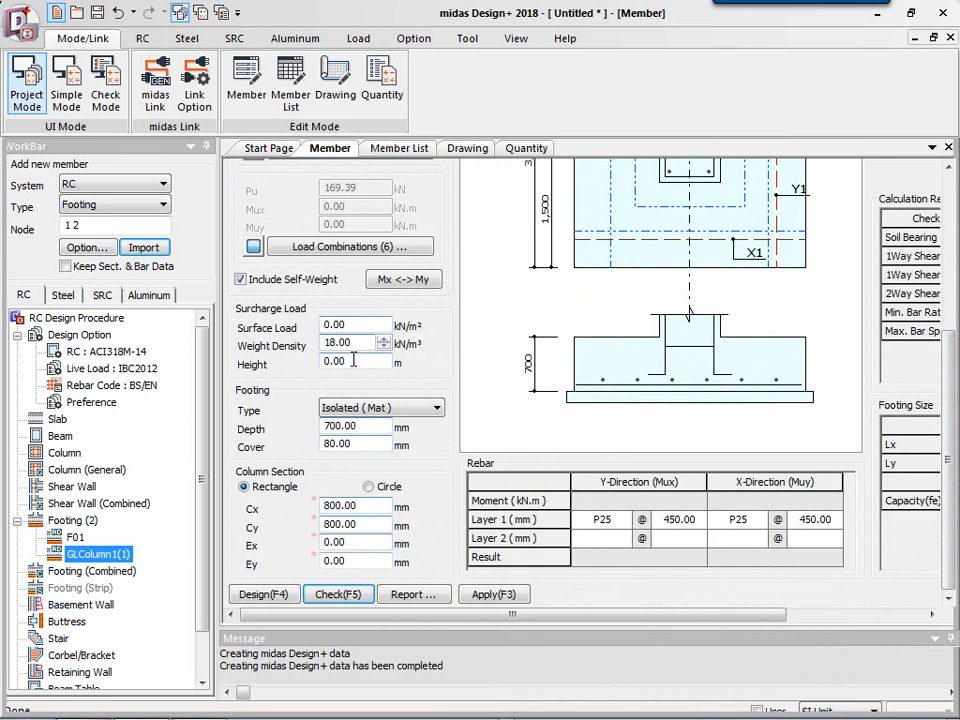
pyautogui.press('Tab')
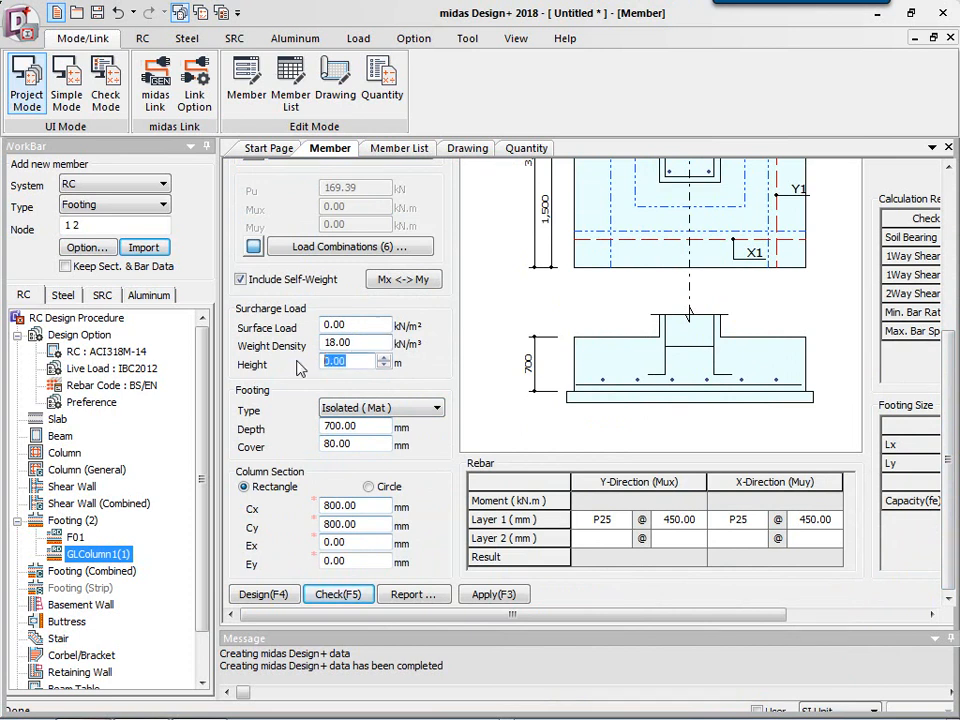
pyautogui.write('1.5')
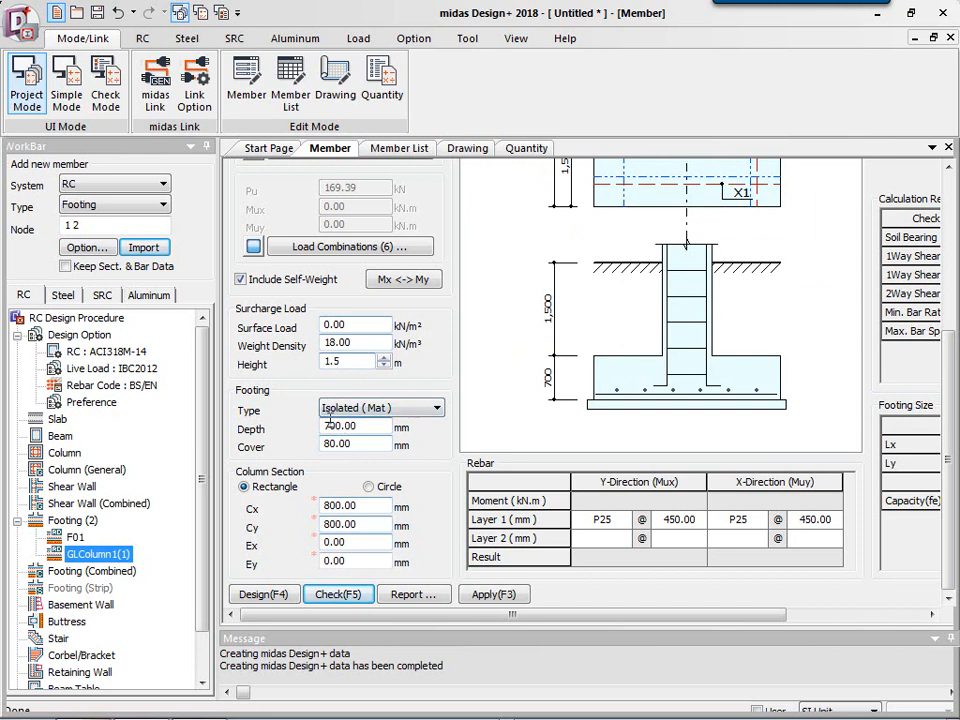
# Set the footing depth to 400 mm and the cover to 75 mm.
pyautogui.moveTo(325, 428); pyautogui.dragTo(361, 426)
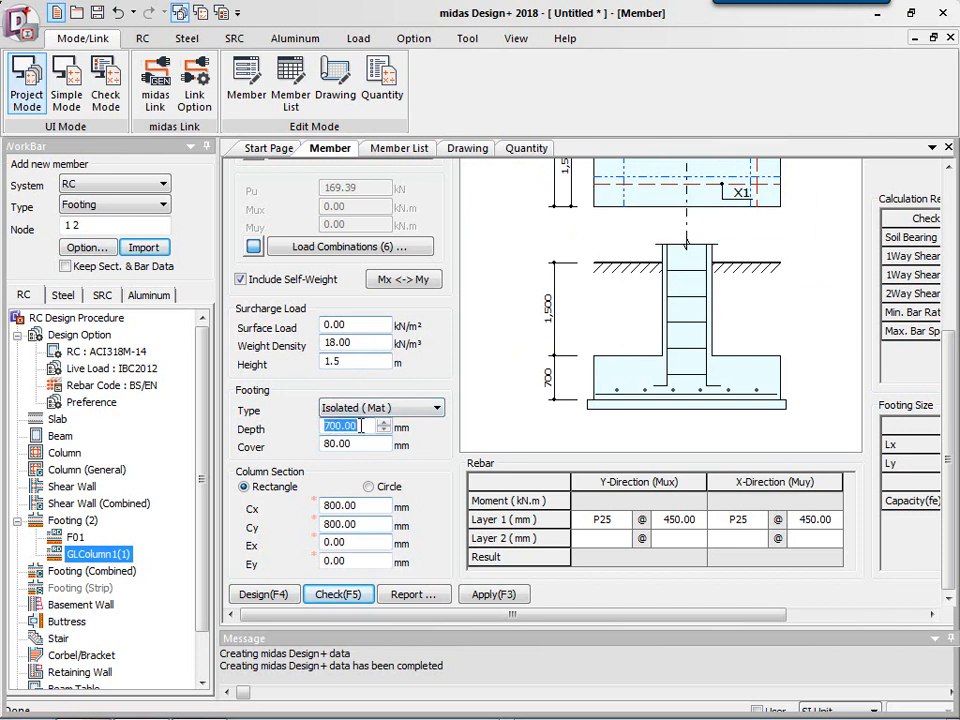
pyautogui.write('400')
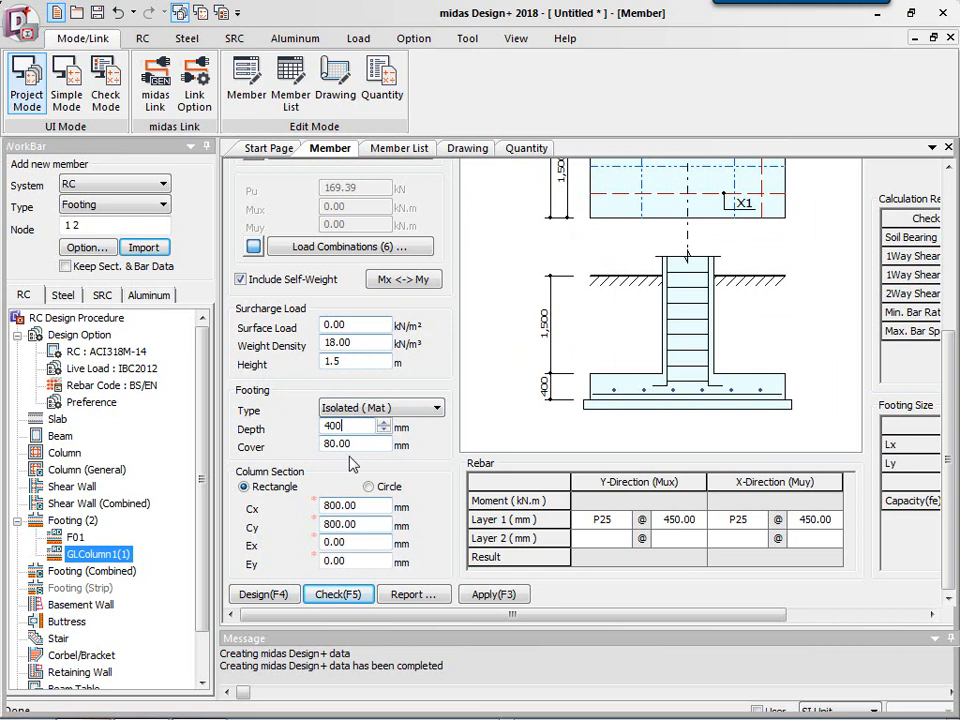
pyautogui.press('Tab')
pyautogui.write('75')
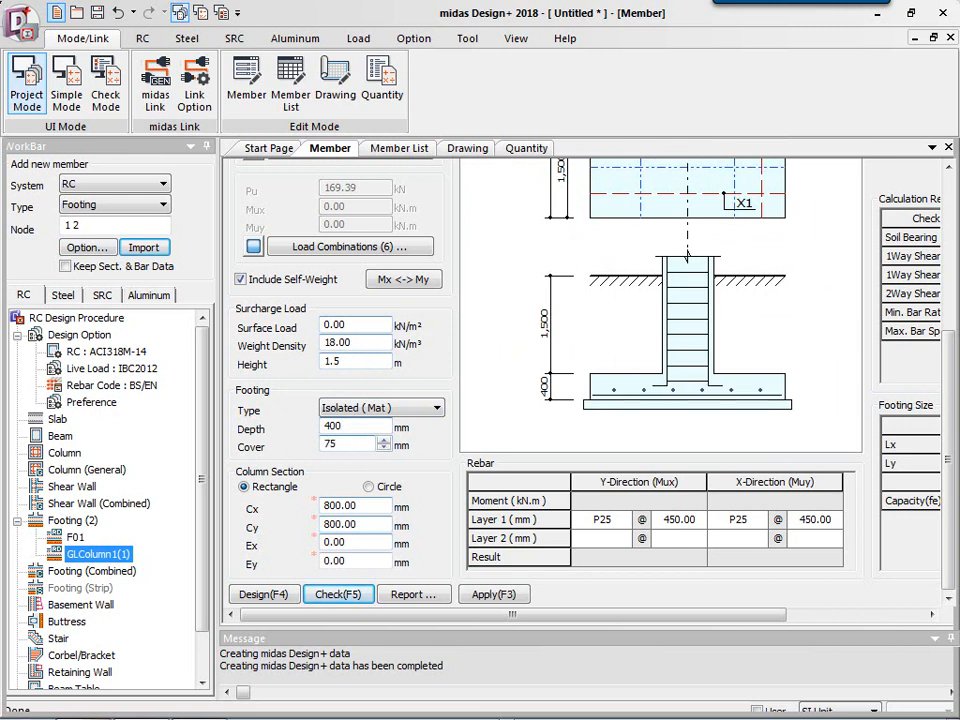
# Set the column eccentricity Ex to -460 mm.
pyautogui.click(357, 511)
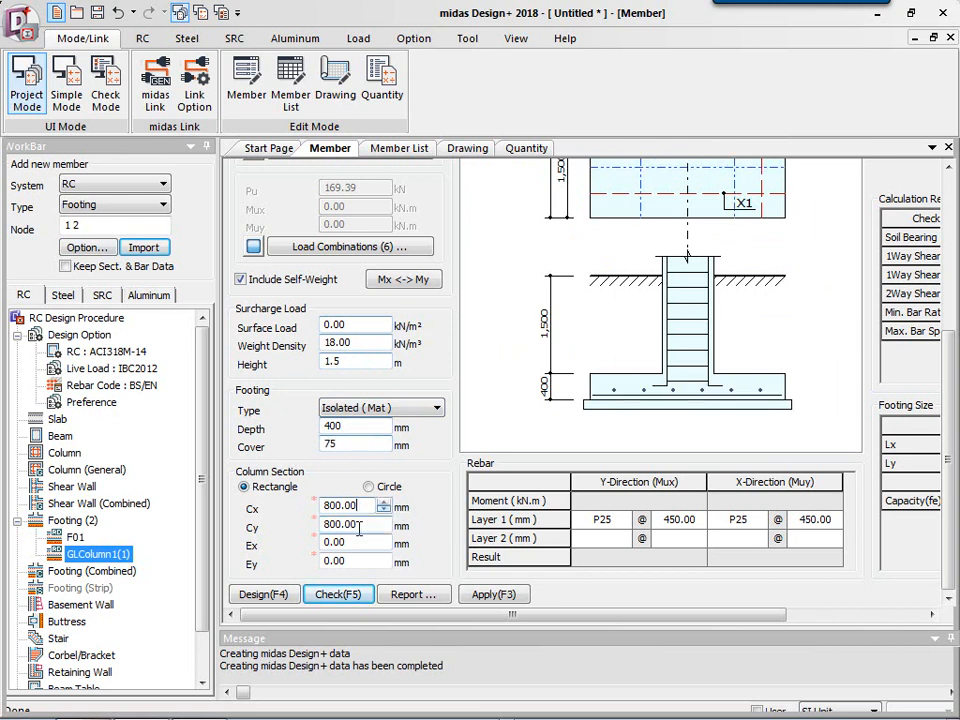
pyautogui.click(363, 524)
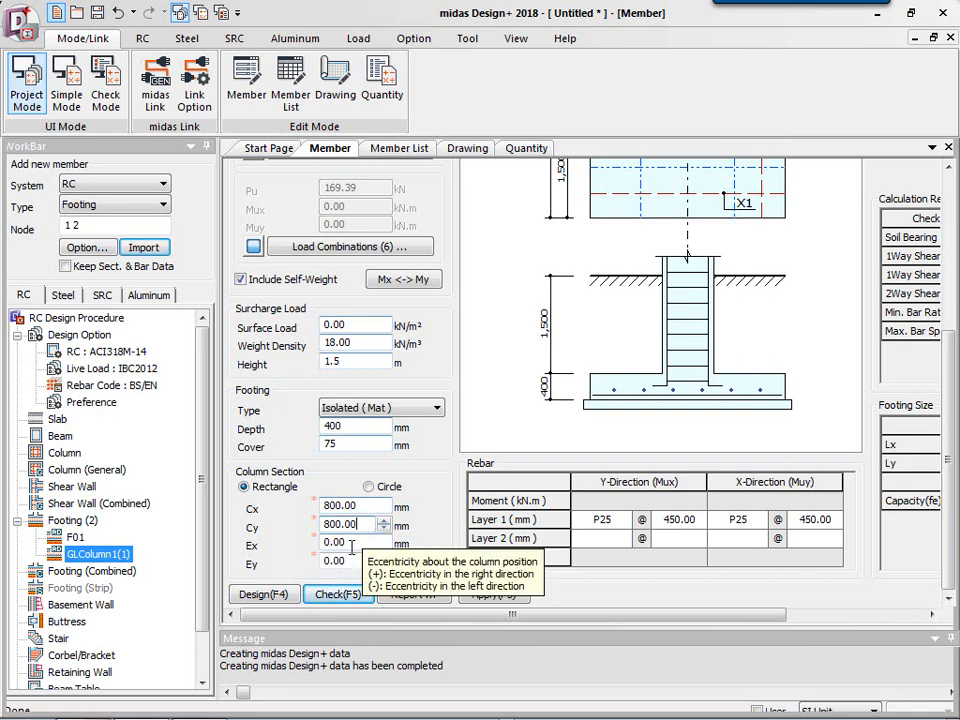
pyautogui.click(352, 545)
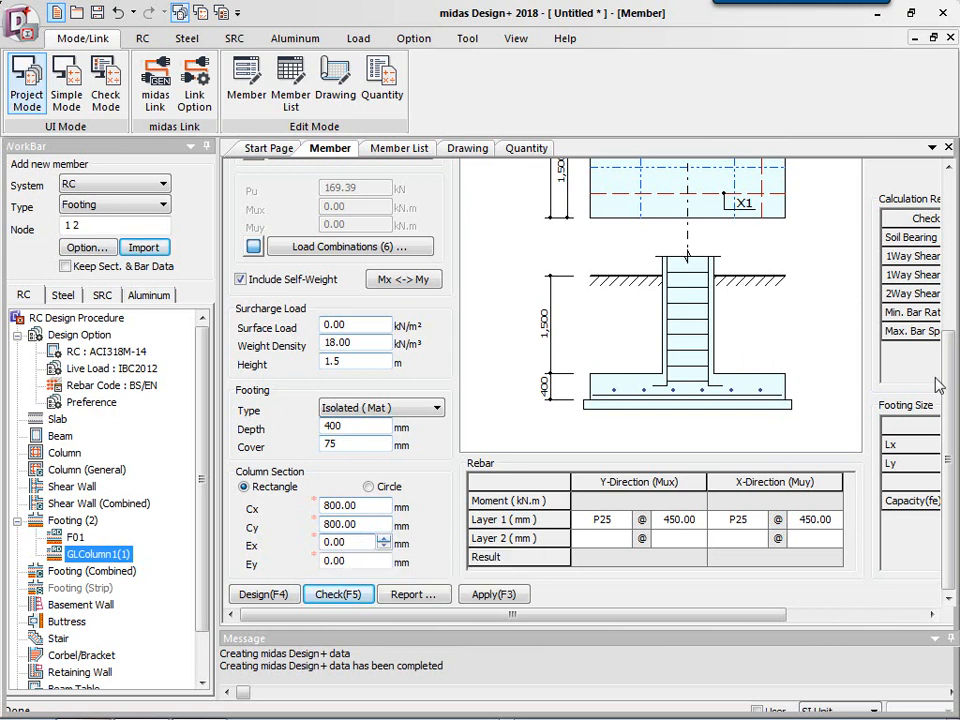
pyautogui.scroll(3, 950, 402)
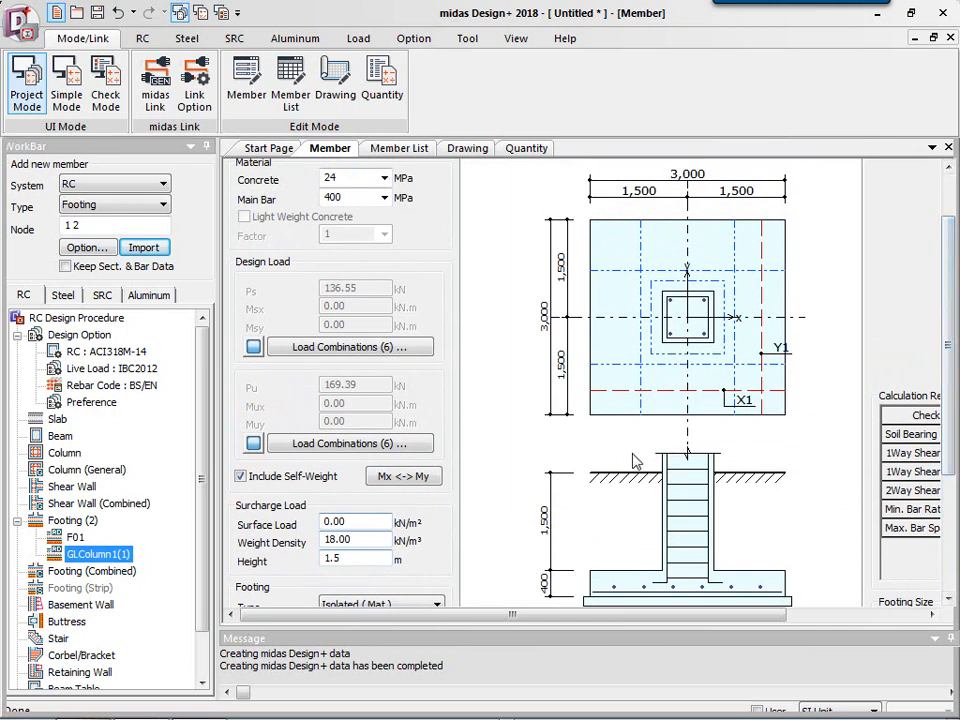
pyautogui.scroll(16, 655, 369)
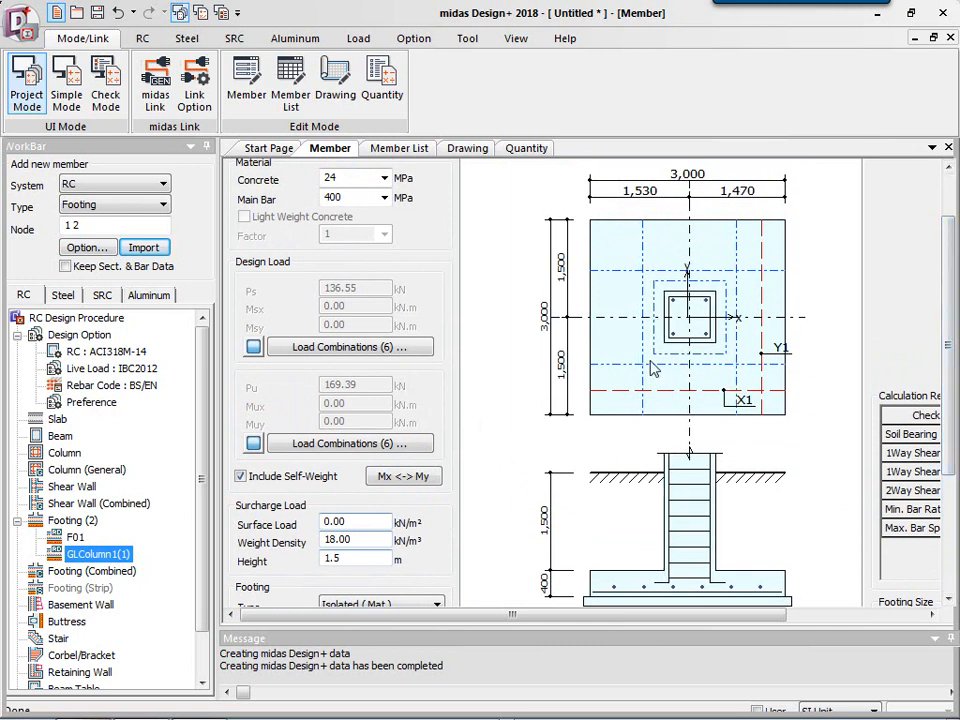
pyautogui.scroll(4, 660, 376)
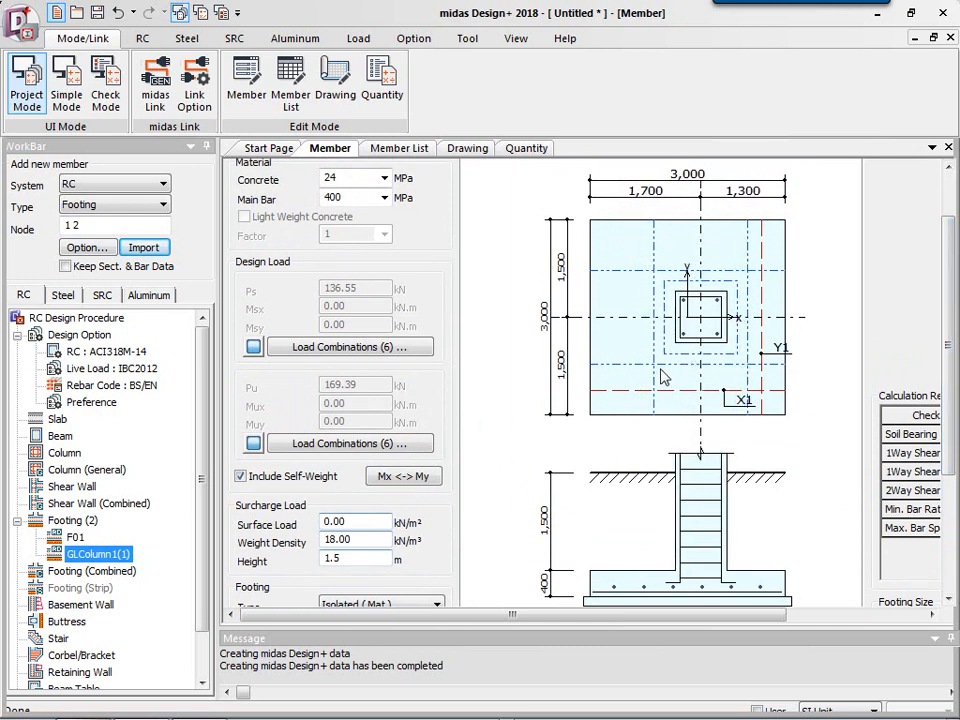
pyautogui.scroll(-20, 625, 318)
pyautogui.scroll(-20, 598, 307)
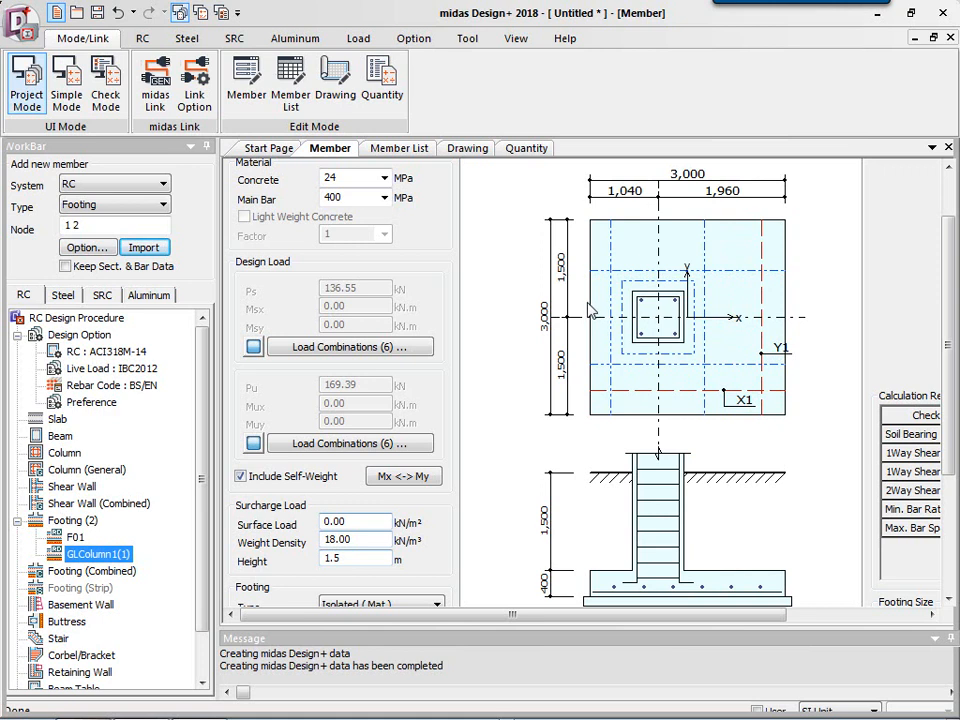
pyautogui.scroll(-3, 355, 563)
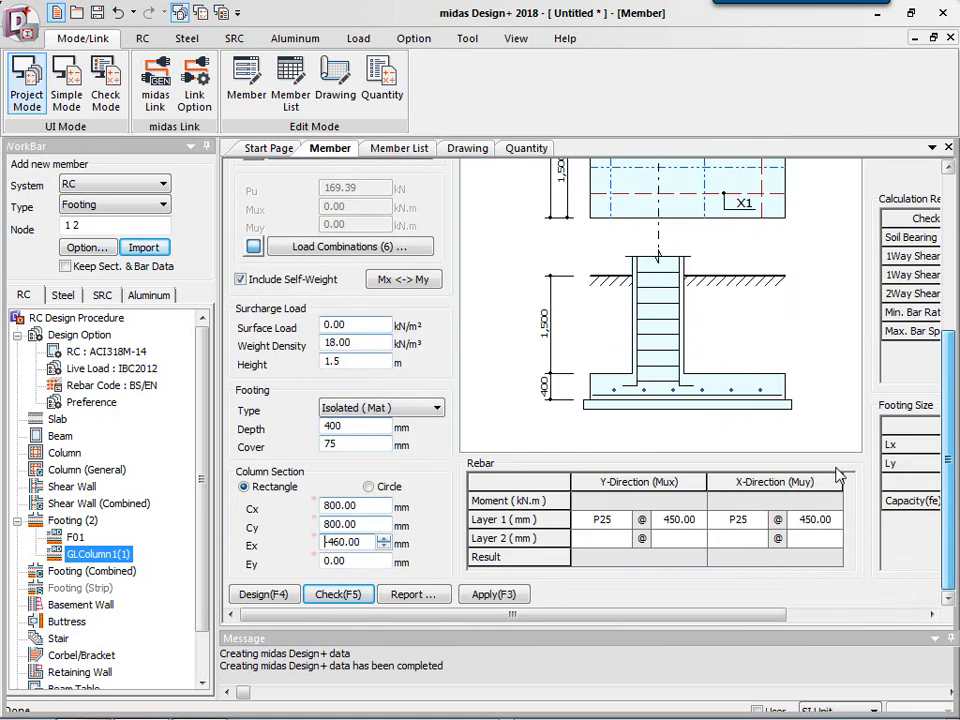
# Set the column eccentricity Ey to -430 mm.
pyautogui.scroll(3, 700, 281)
pyautogui.press('Down')
pyautogui.press('Down')
pyautogui.press('Down')
pyautogui.press('Down')
pyautogui.press('Down')
pyautogui.press('Down')
pyautogui.press('Down')
pyautogui.press('Down')
pyautogui.press('Down')
pyautogui.press('Down')
pyautogui.press('Down')
pyautogui.press('Down')
pyautogui.press('Down')
pyautogui.press('Down')
pyautogui.press('Down')
pyautogui.press('Down')
pyautogui.press('Down')
pyautogui.press('Down')
pyautogui.press('Down')
pyautogui.press('Down')
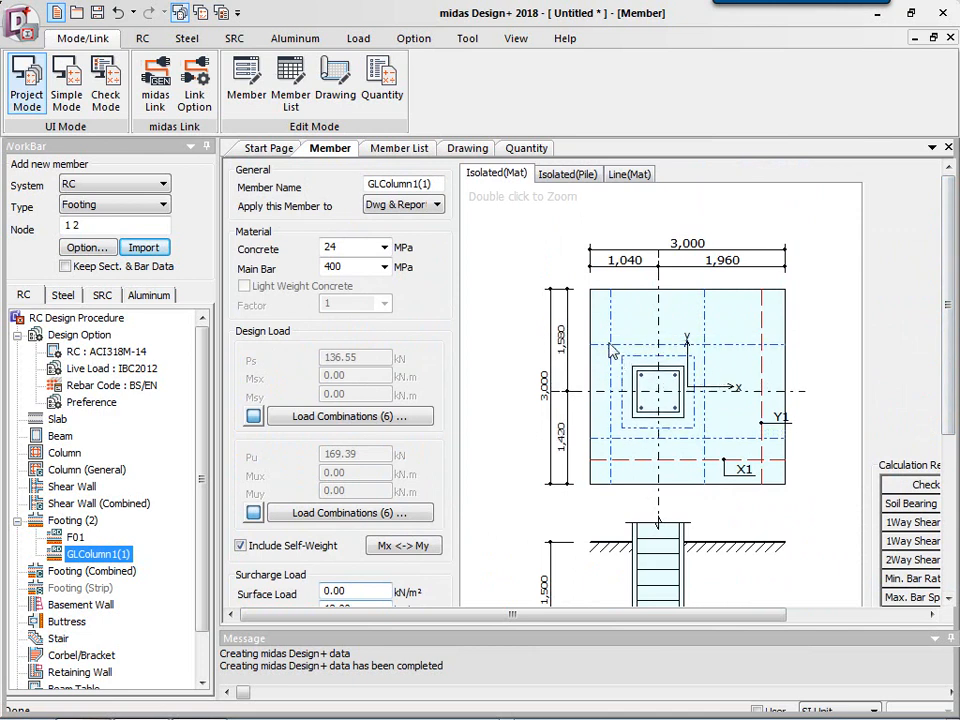
pyautogui.press('Down')
pyautogui.press('Down')
pyautogui.press('Down')
pyautogui.press('Down')
pyautogui.press('Down')
pyautogui.press('Down')
pyautogui.press('Down')
pyautogui.press('Down')
pyautogui.press('Down')
pyautogui.press('Down')
pyautogui.press('Down')
pyautogui.press('Down')
pyautogui.press('Down')
pyautogui.press('Down')
pyautogui.press('Down')
pyautogui.press('Down')
pyautogui.press('Down')
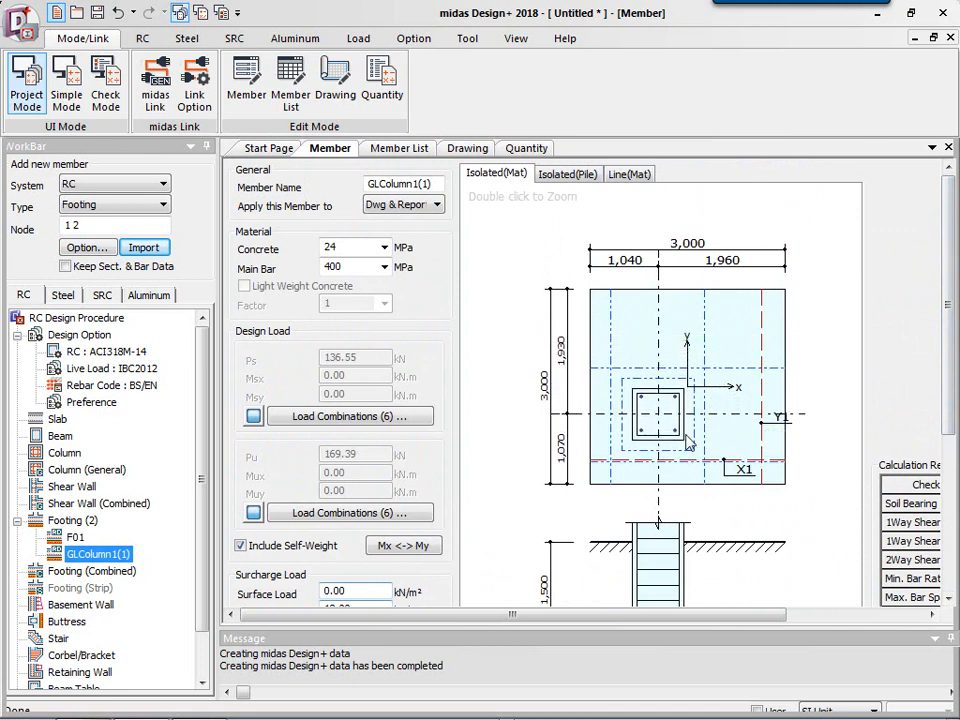
# Set the allowable soil bearing capacity to 150 kPa.
pyautogui.moveTo(953, 277); pyautogui.dragTo(951, 432)
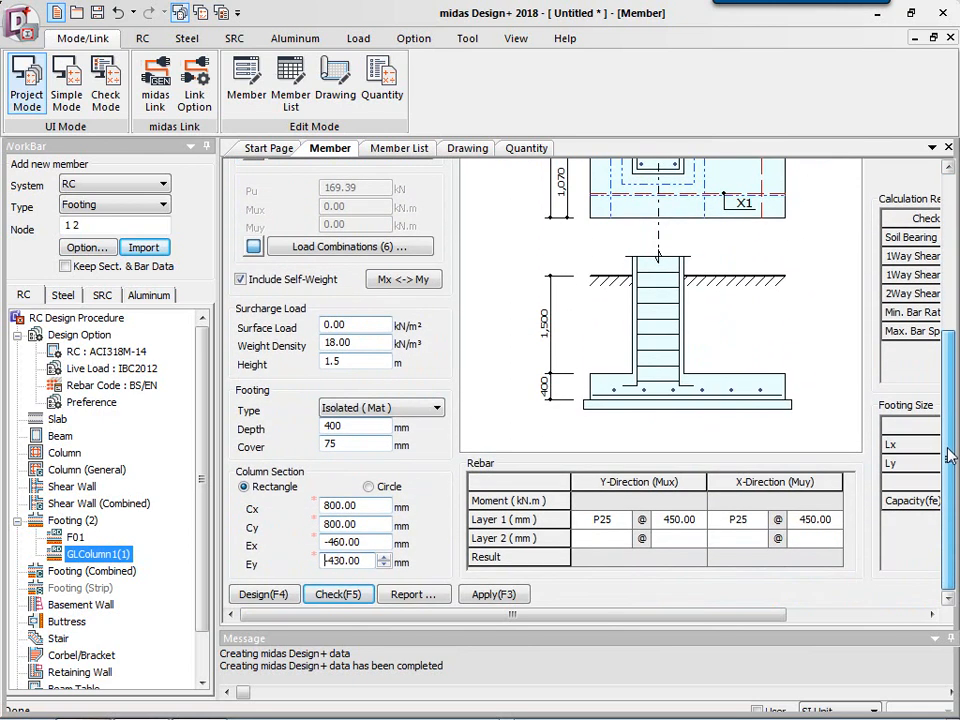
pyautogui.moveTo(643, 614); pyautogui.dragTo(797, 615)
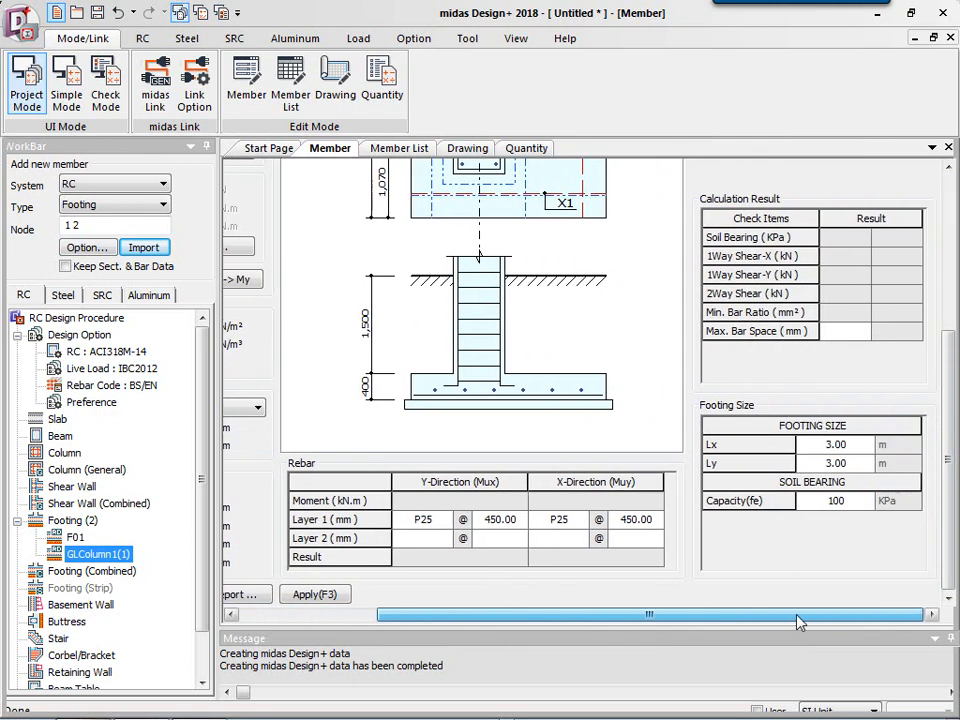
pyautogui.click(835, 501)
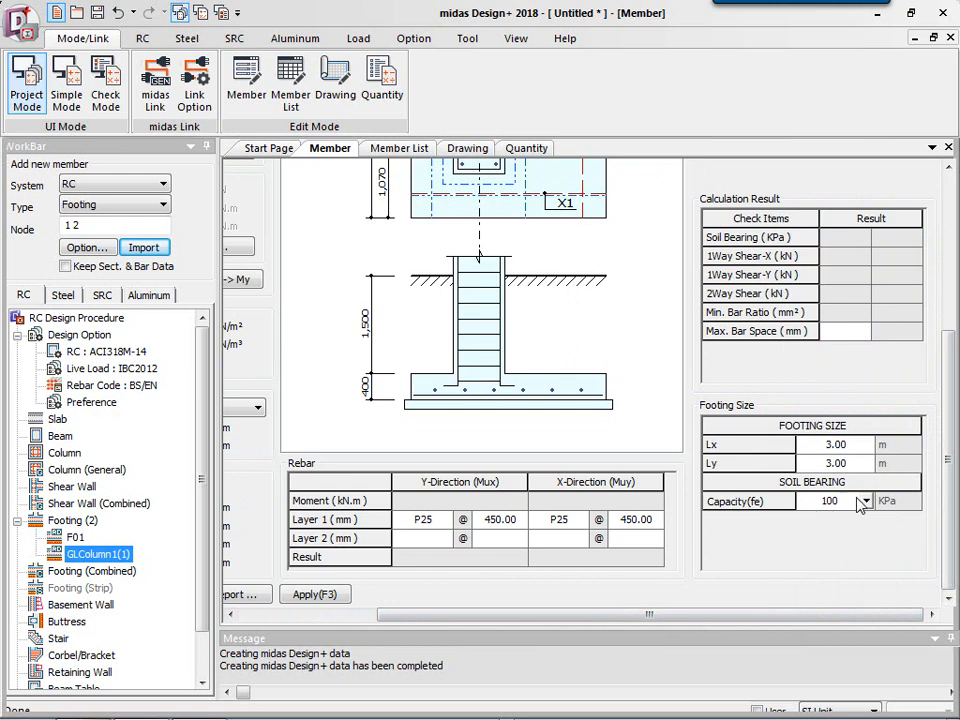
pyautogui.click(866, 501)
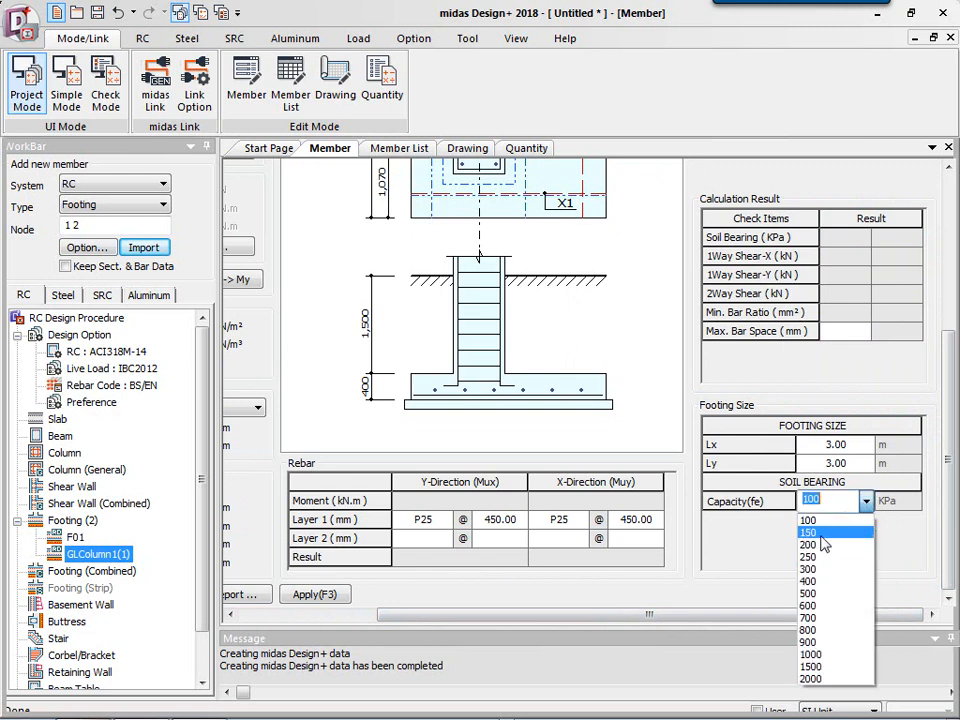
pyautogui.click(810, 534)
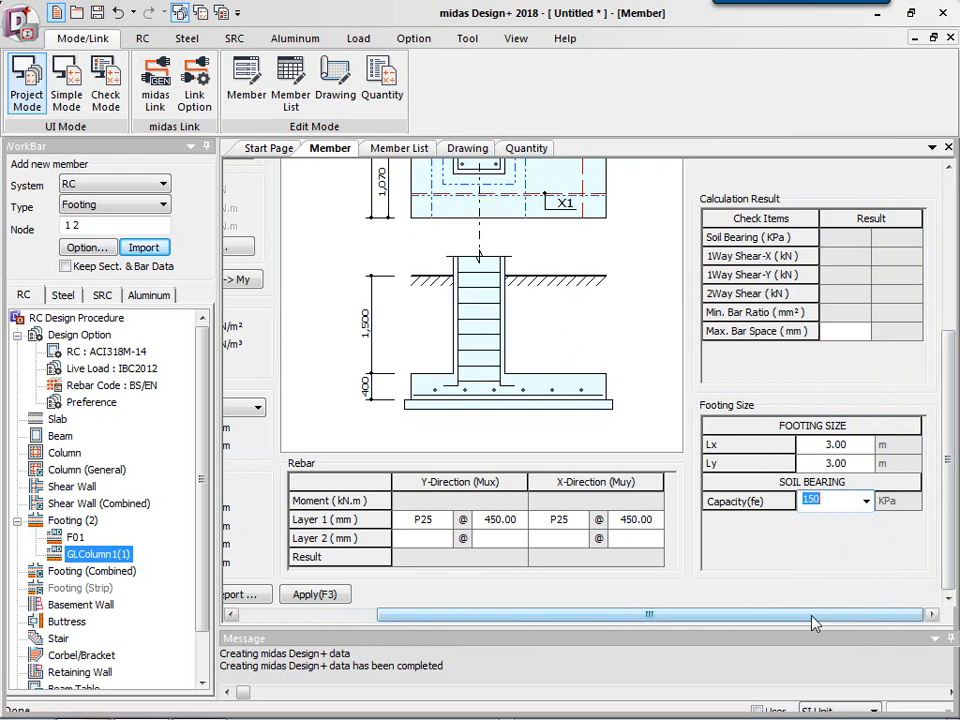
# Run the automatic footing design and review the calculation results and footing size.
pyautogui.moveTo(815, 622); pyautogui.dragTo(643, 621)
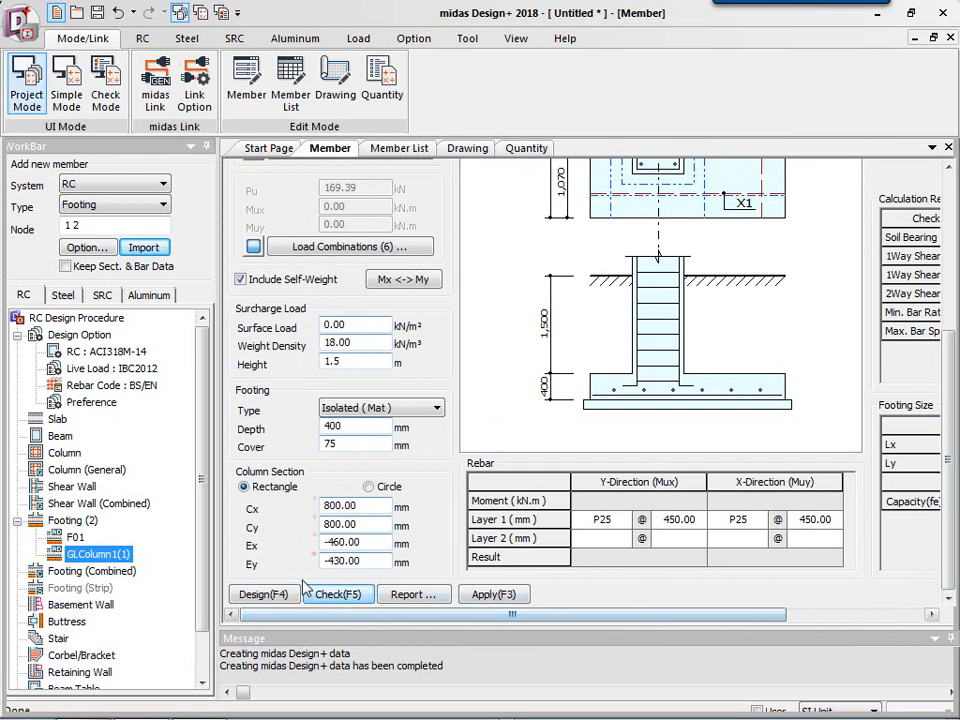
pyautogui.click(264, 595)
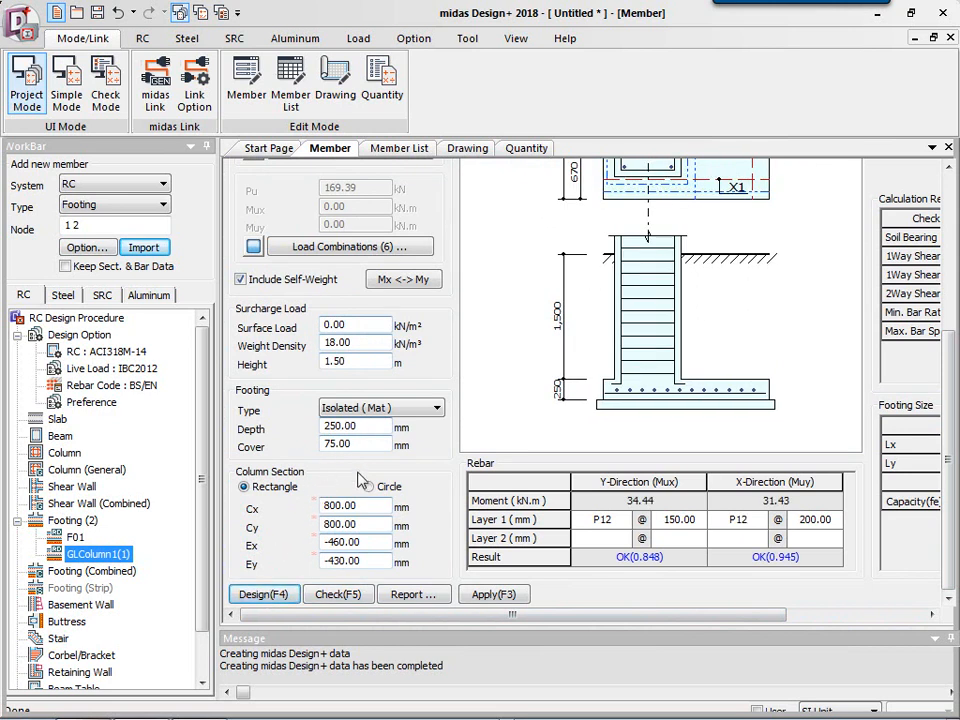
pyautogui.moveTo(706, 621); pyautogui.dragTo(842, 628)
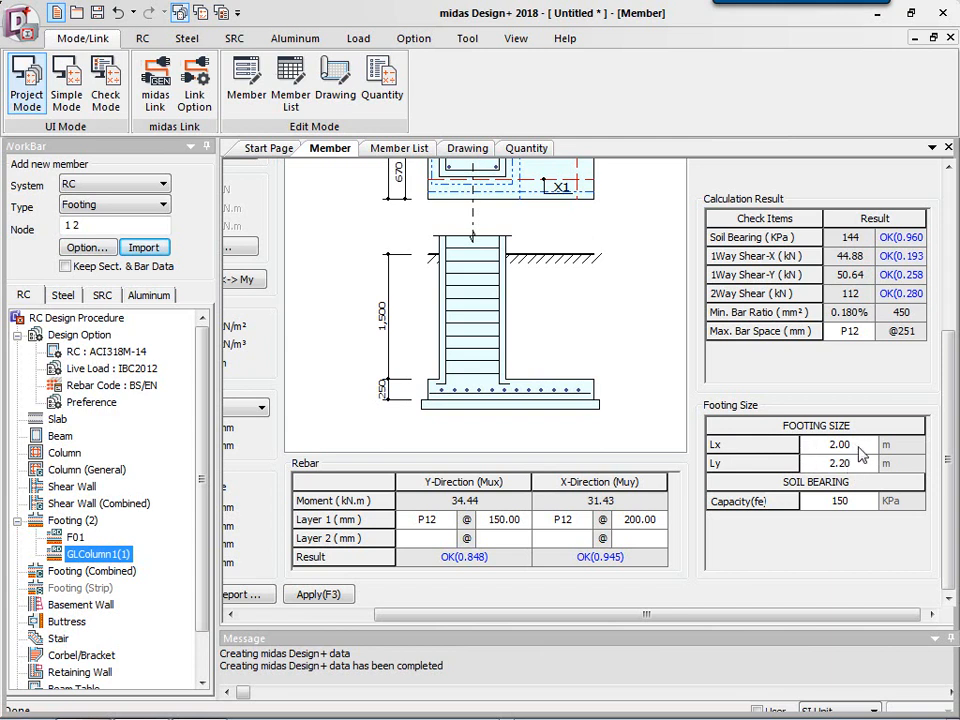
pyautogui.moveTo(949, 540); pyautogui.dragTo(949, 478)
pyautogui.moveTo(591, 614); pyautogui.dragTo(386, 604)
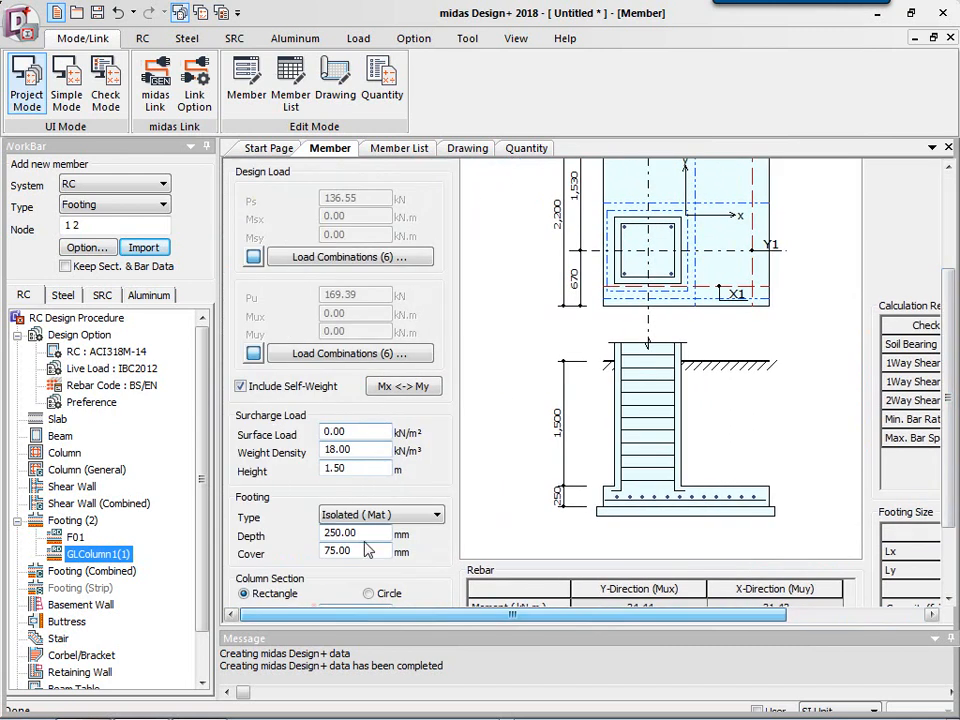
# Set the footing depth to 400 mm and run the design check.
pyautogui.moveTo(368, 532); pyautogui.dragTo(310, 530)
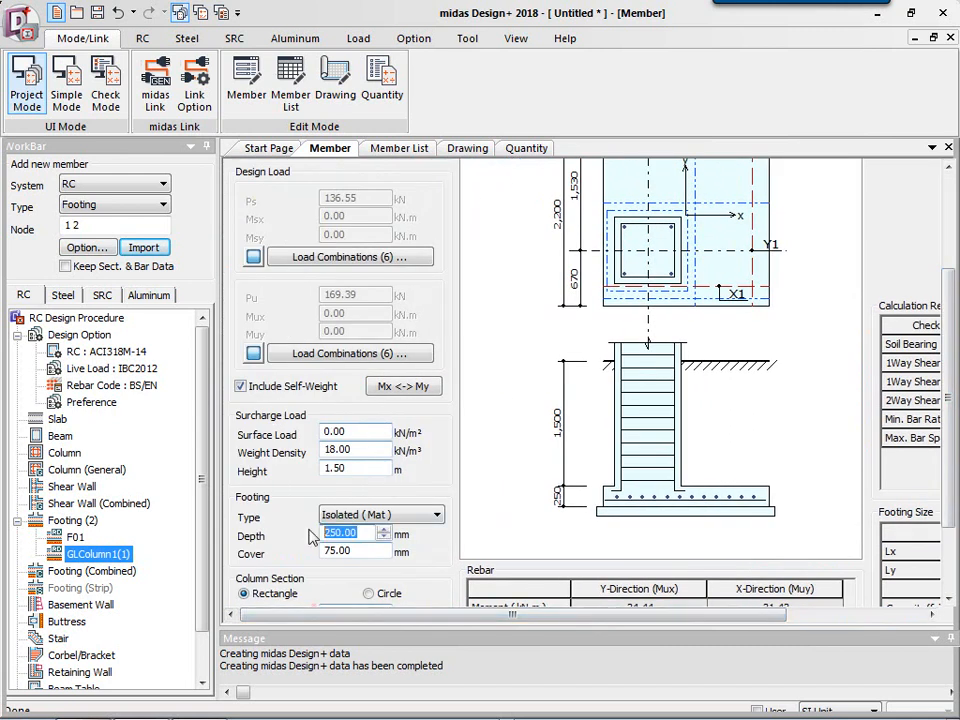
pyautogui.write('300')
pyautogui.moveTo(345, 532); pyautogui.dragTo(314, 531)
pyautogui.write('400')
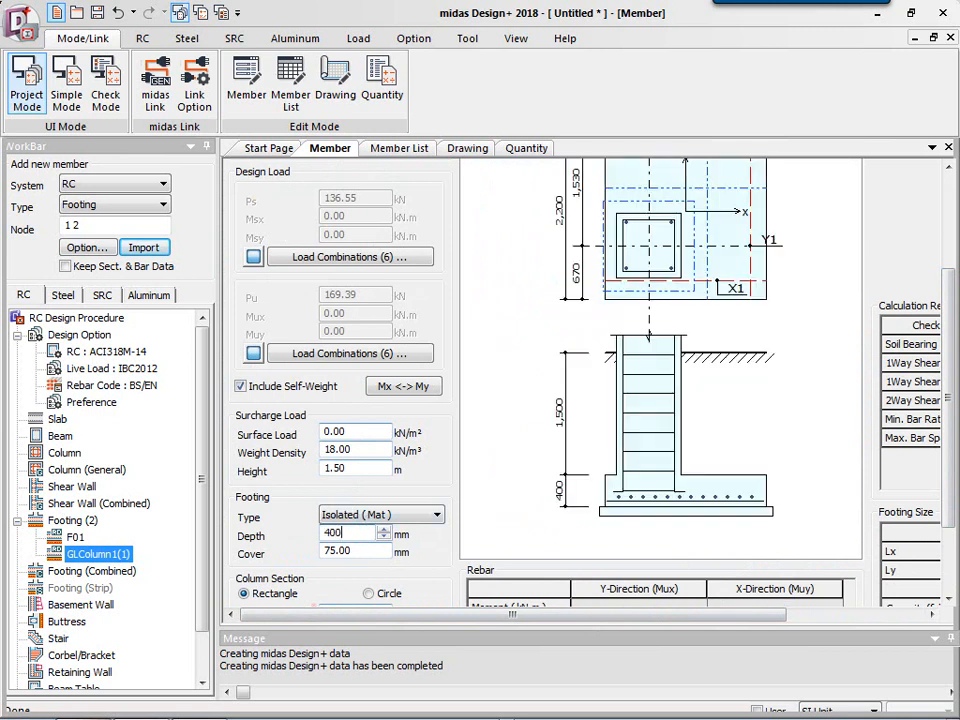
pyautogui.scroll(-1, 712, 336)
pyautogui.click(338, 595)
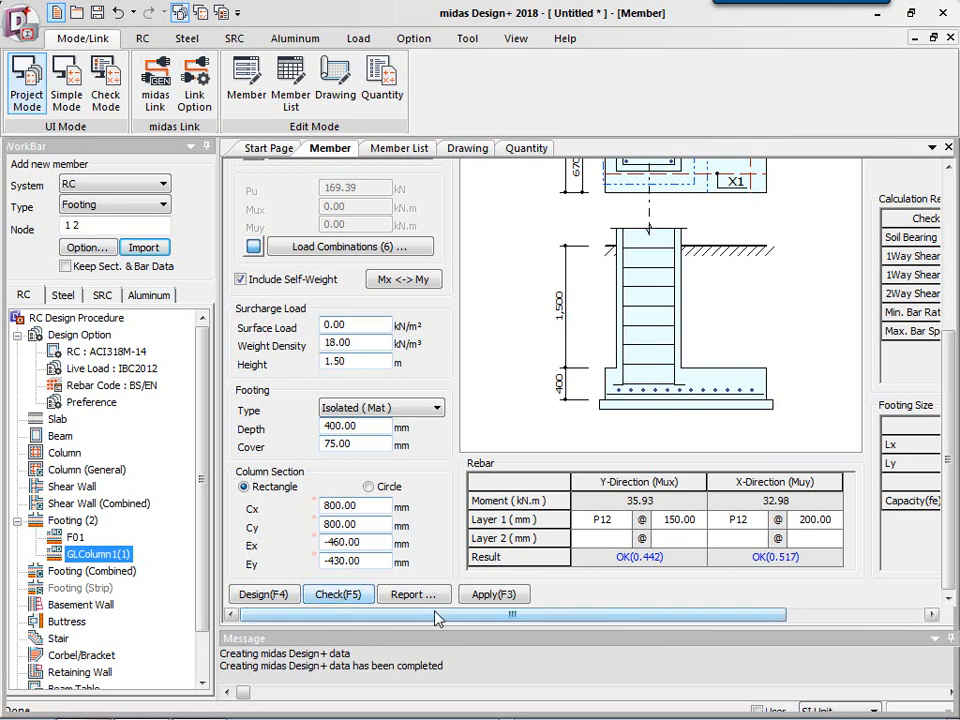
# Generate the detailed design report for the footing.
pyautogui.moveTo(435, 617); pyautogui.dragTo(570, 617)
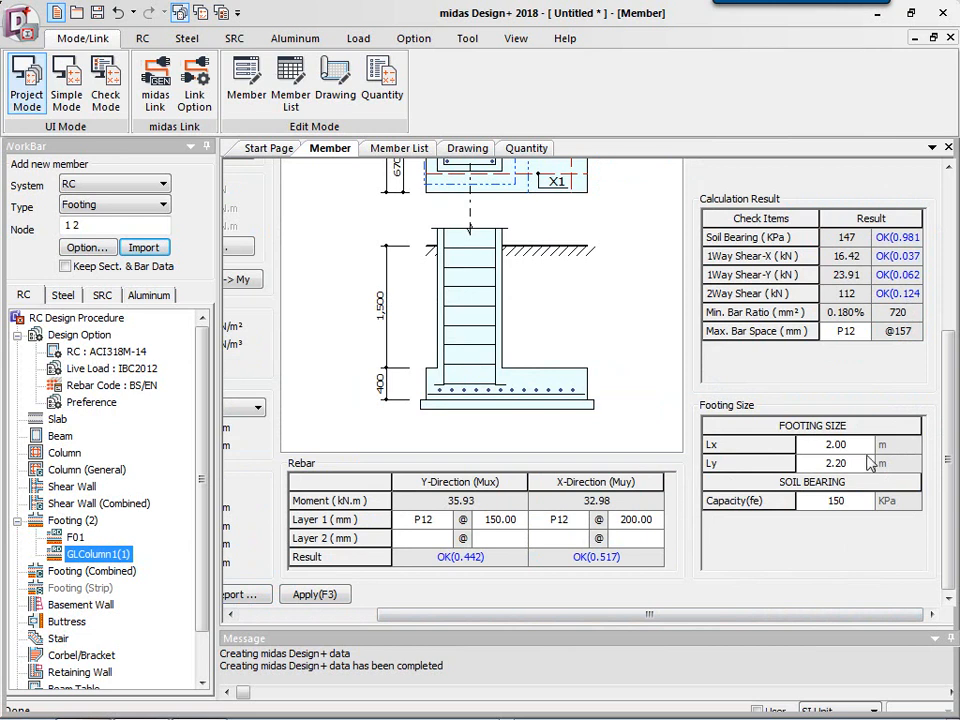
pyautogui.moveTo(950, 460); pyautogui.dragTo(953, 330)
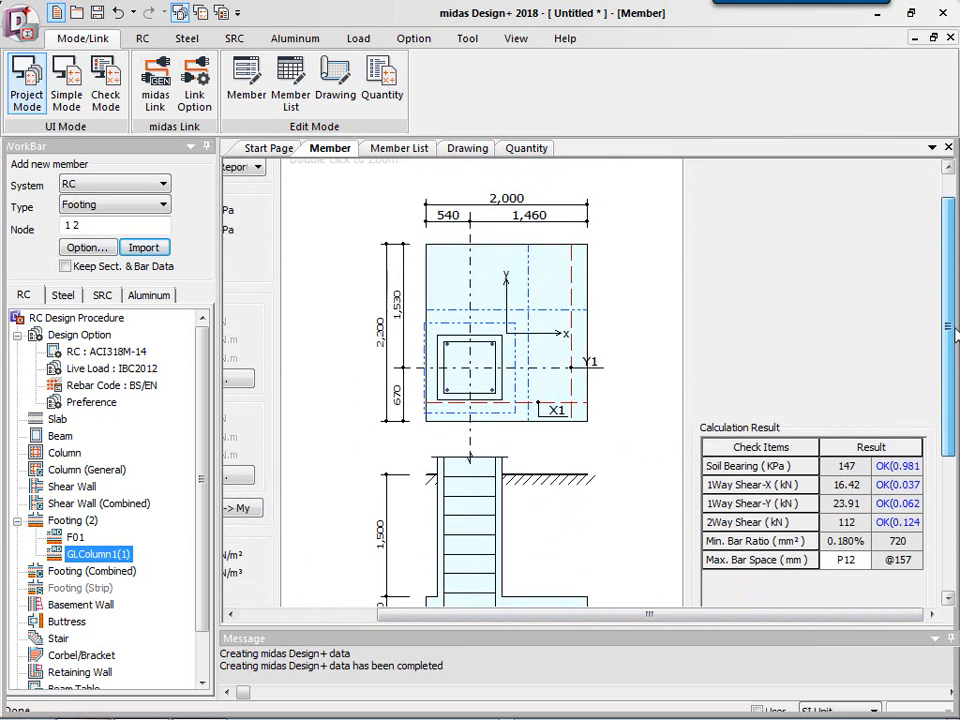
pyautogui.moveTo(652, 615); pyautogui.dragTo(520, 620)
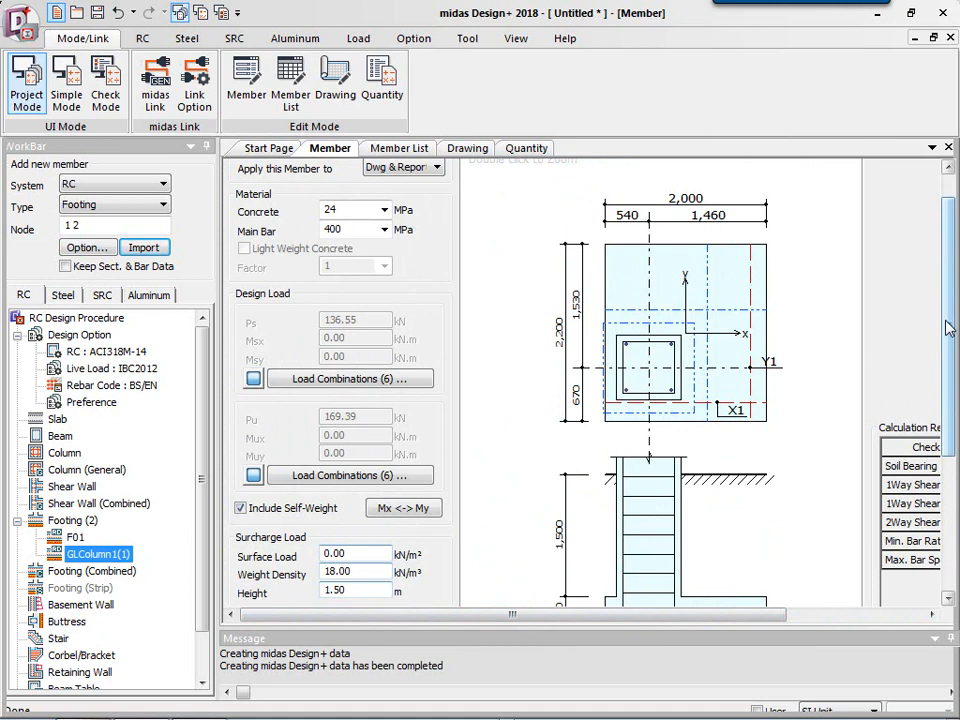
pyautogui.moveTo(948, 328); pyautogui.dragTo(948, 458)
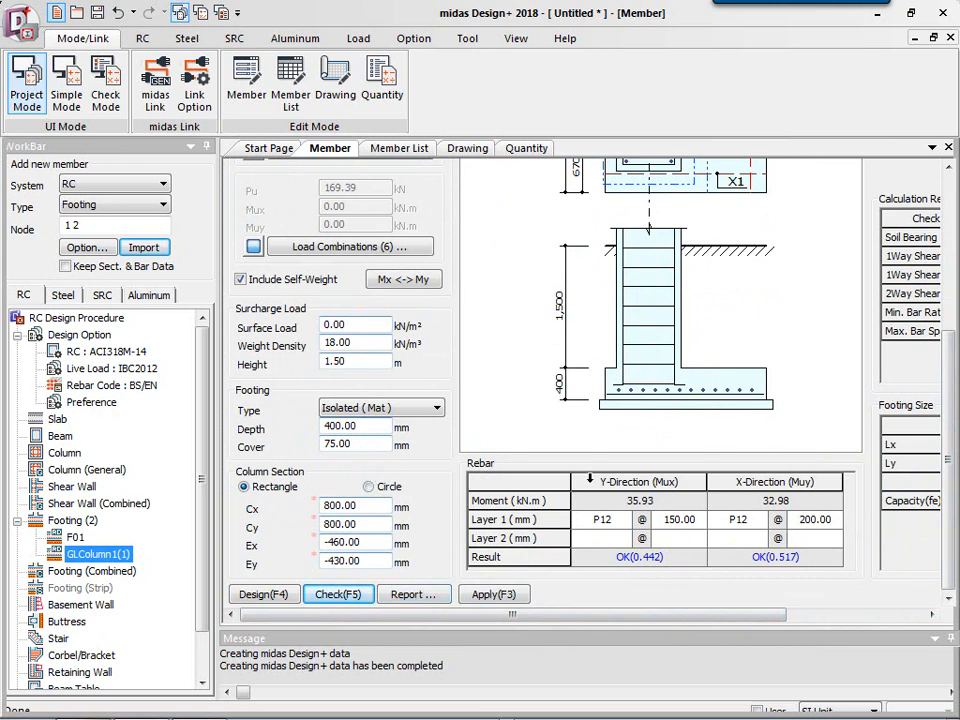
pyautogui.click(412, 596)
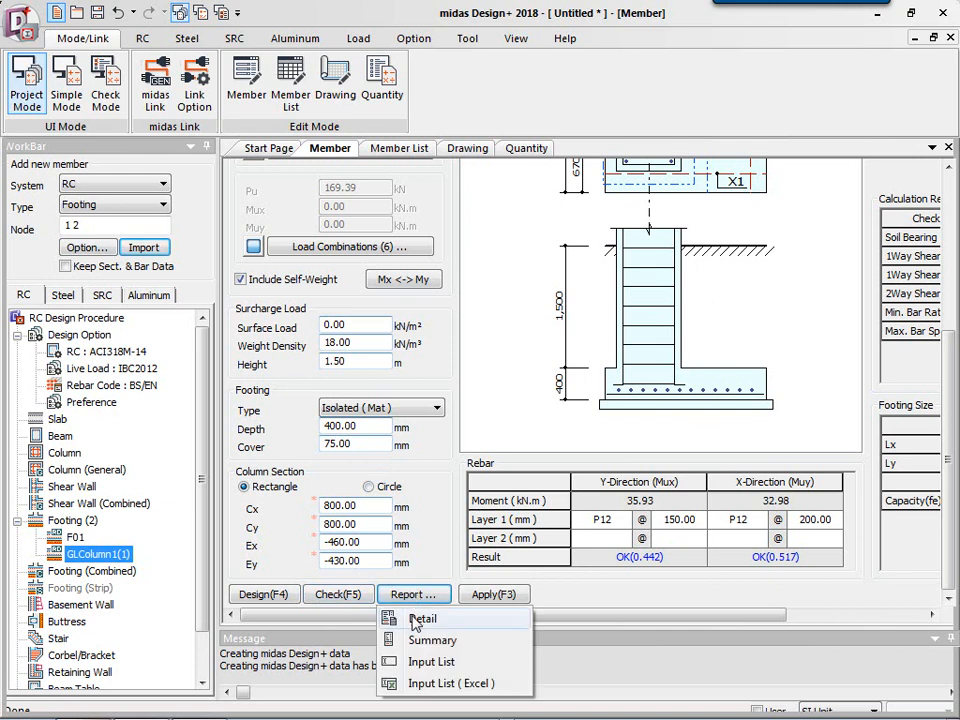
pyautogui.click(420, 619)
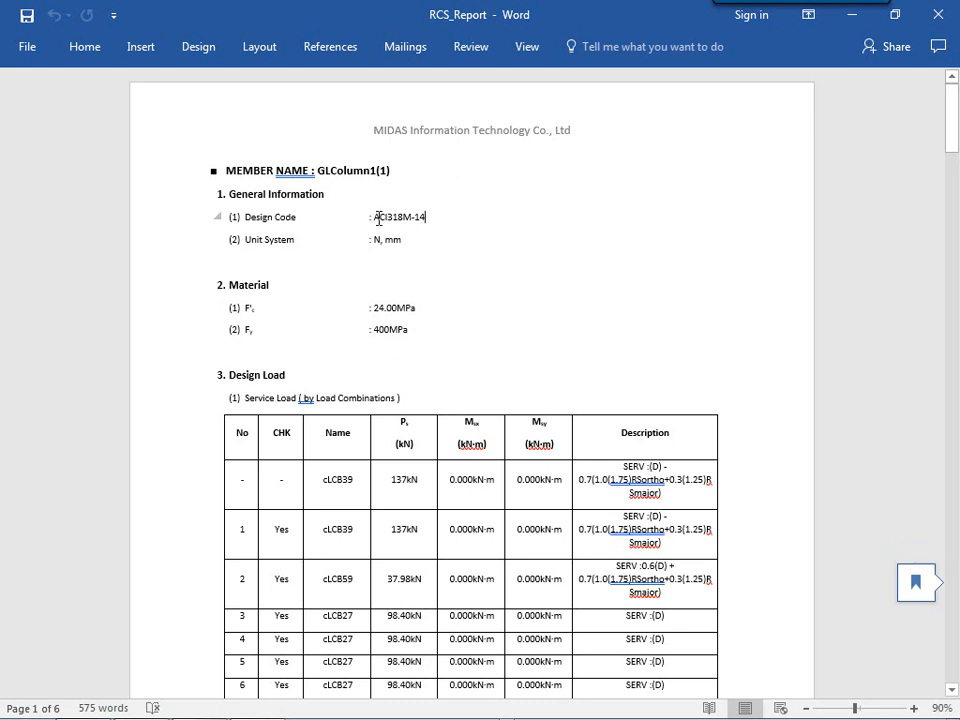
# Review the generated footing design report from general information through rebar checks, and close the report document.
pyautogui.moveTo(376, 217); pyautogui.dragTo(446, 218)
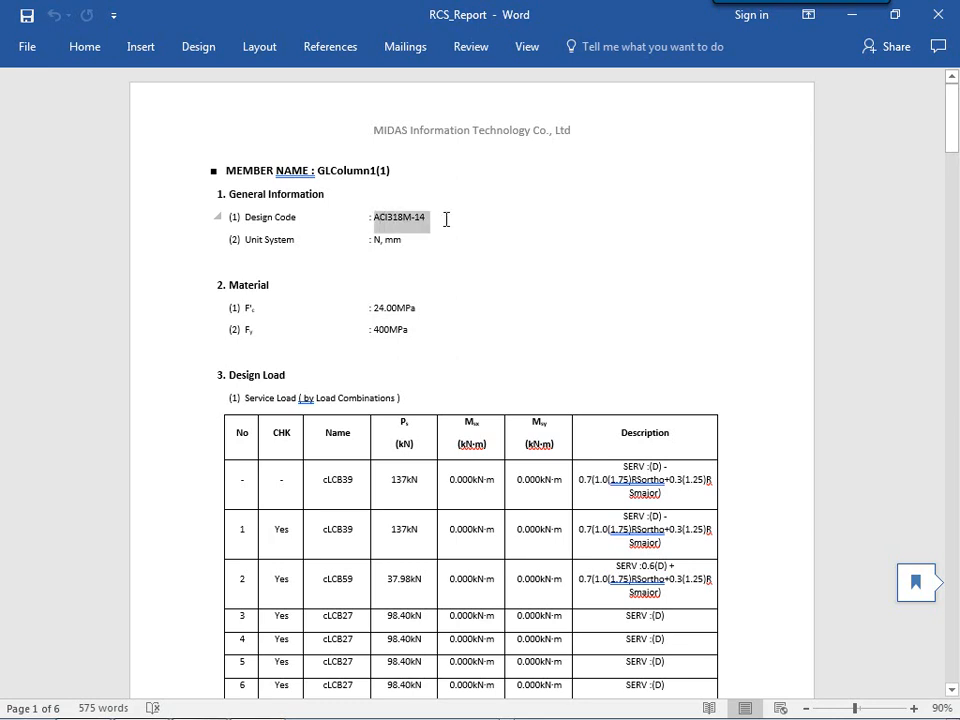
pyautogui.click(401, 240)
pyautogui.moveTo(375, 312); pyautogui.dragTo(396, 316)
pyautogui.click(429, 358)
pyautogui.scroll(-7, 440, 332)
pyautogui.scroll(-12, 437, 331)
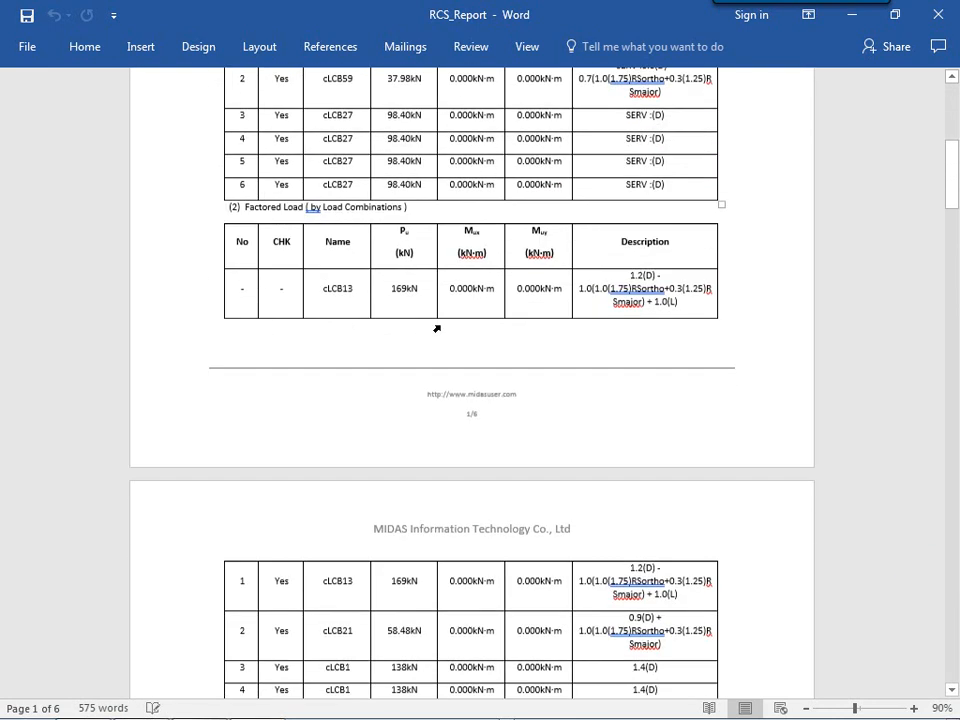
pyautogui.scroll(-3, 364, 326)
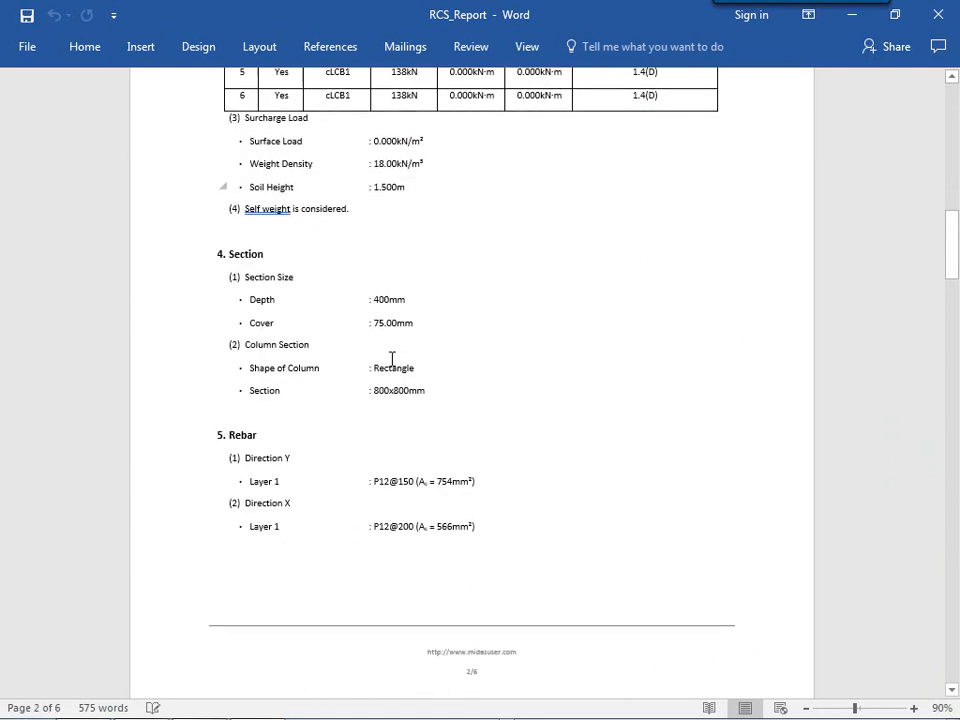
pyautogui.scroll(-6, 537, 378)
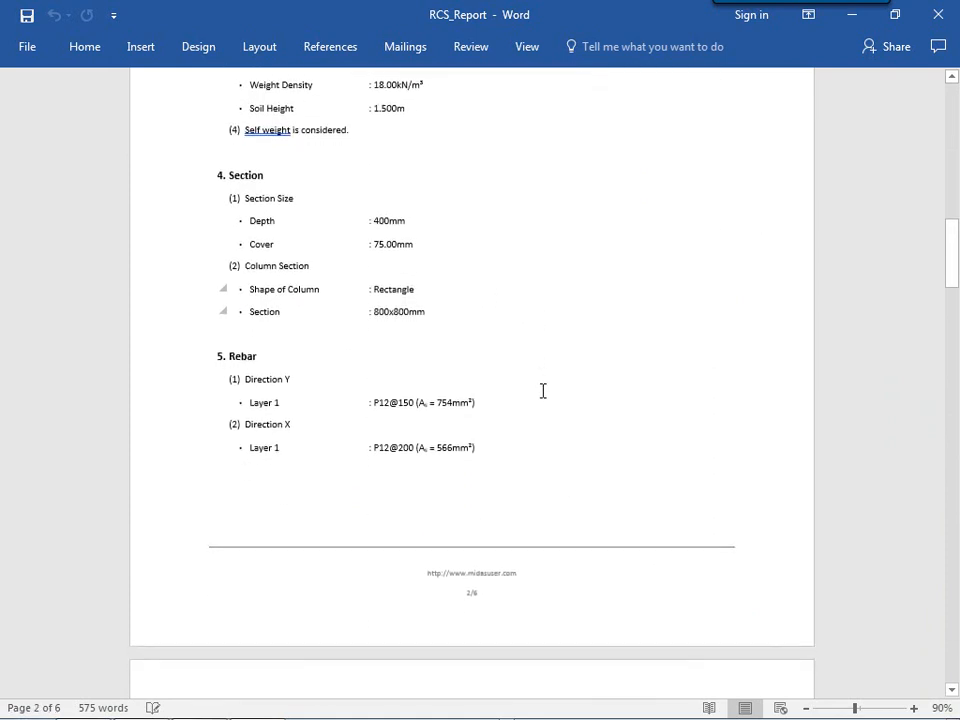
pyautogui.scroll(-5, 541, 397)
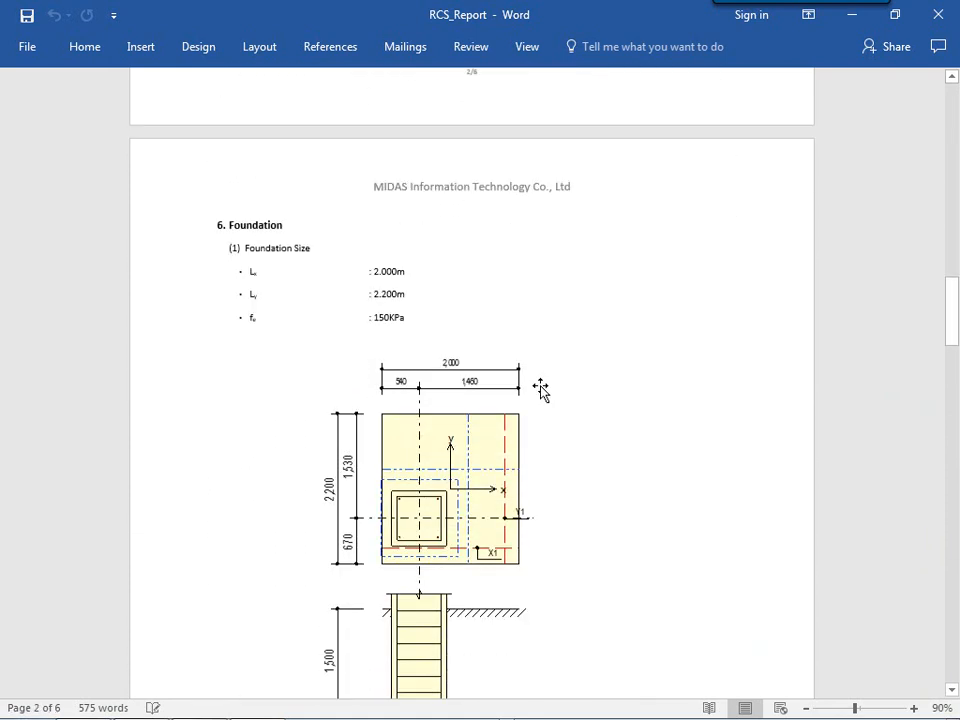
pyautogui.scroll(-13, 540, 410)
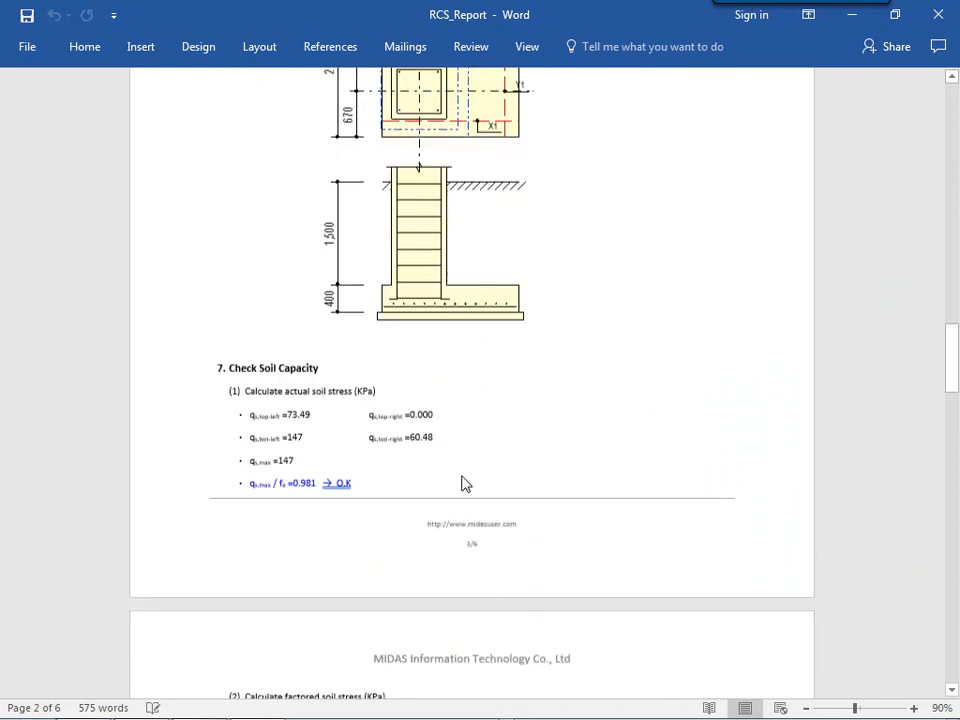
pyautogui.scroll(-7, 459, 467)
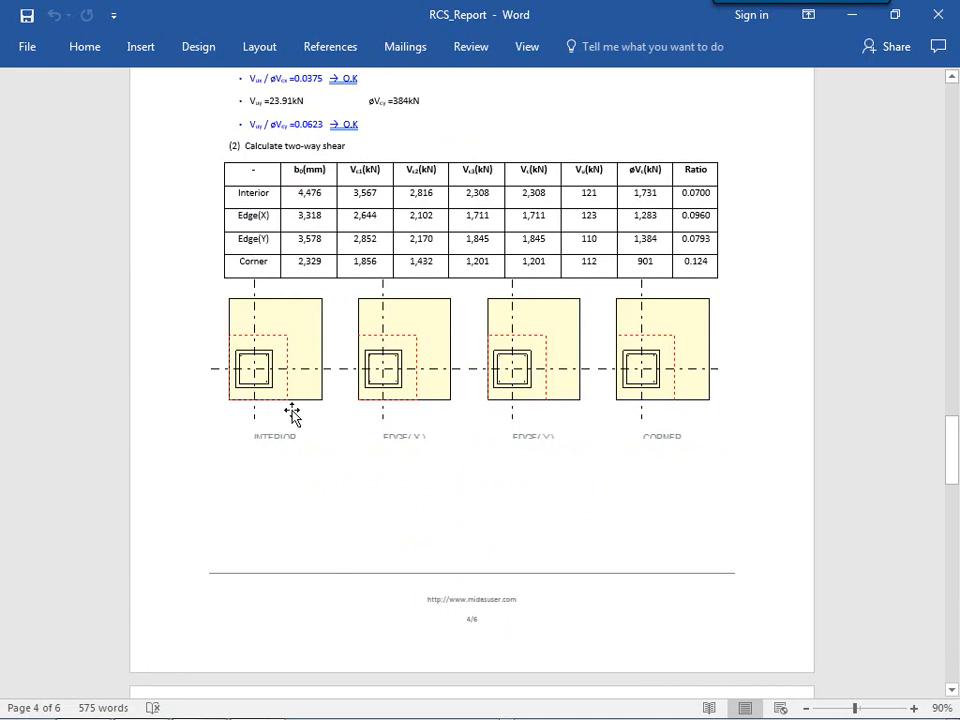
pyautogui.scroll(-1, 640, 370)
pyautogui.scroll(-11, 640, 405)
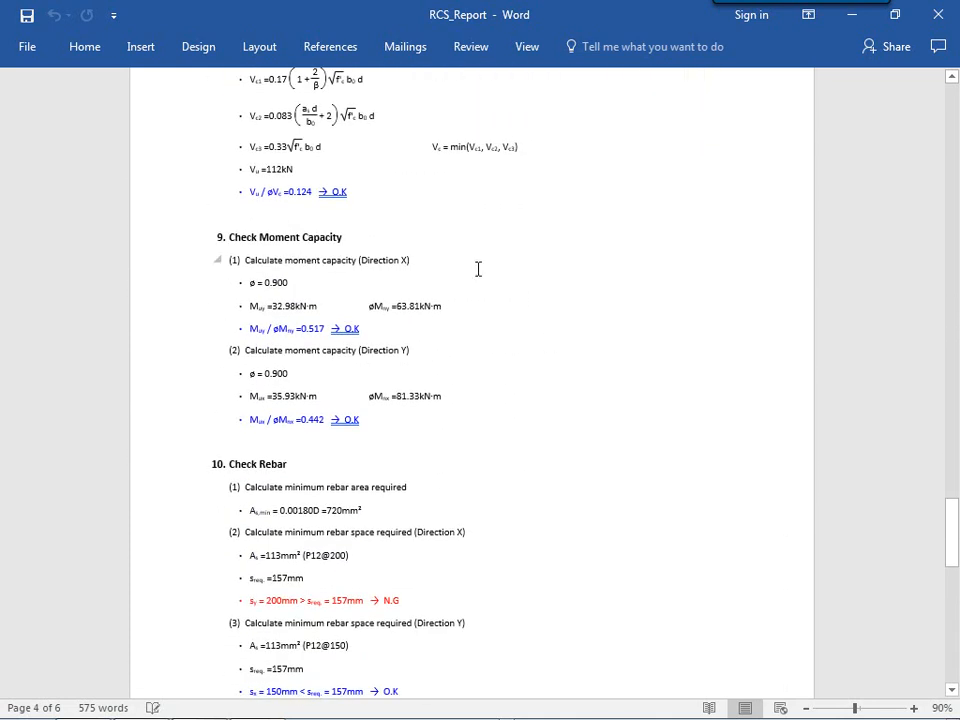
pyautogui.scroll(-2, 469, 422)
pyautogui.scroll(-1, 470, 492)
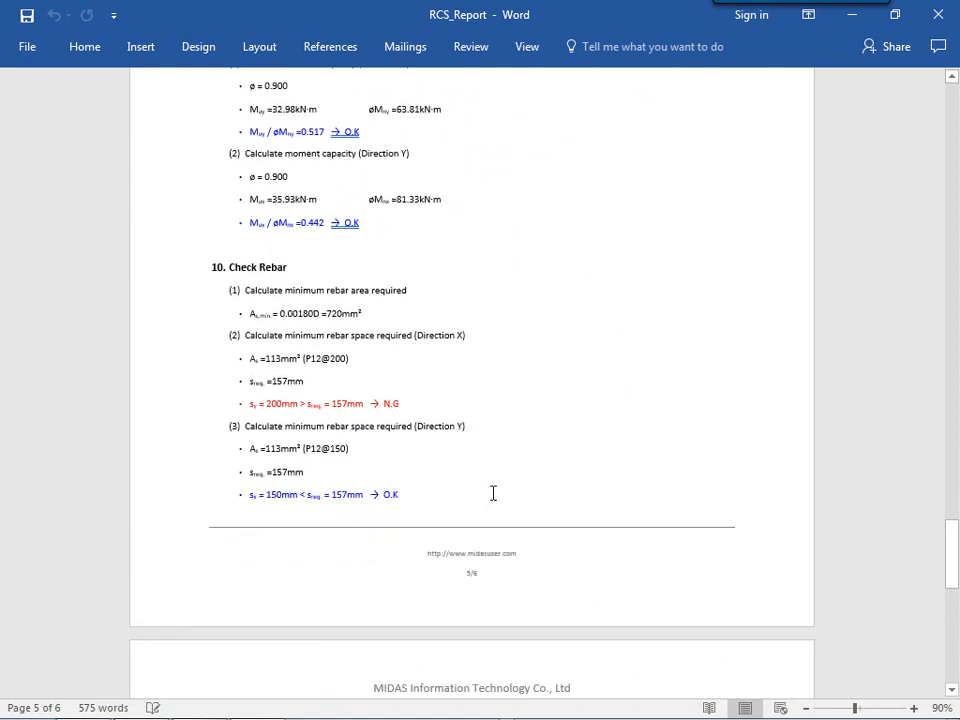
pyautogui.scroll(-5, 654, 479)
pyautogui.scroll(5, 634, 474)
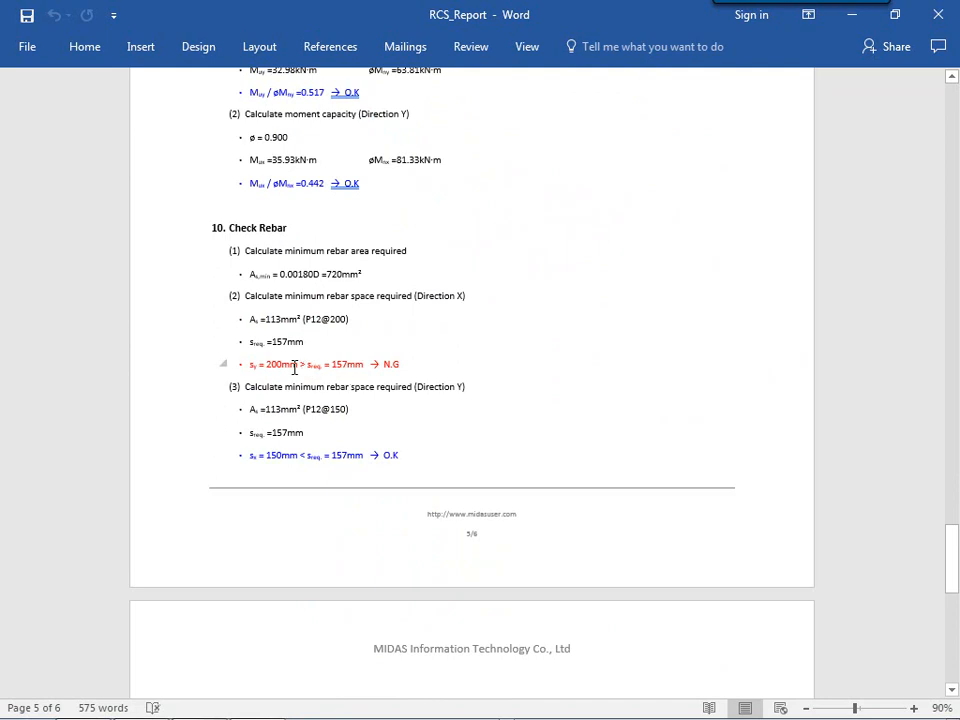
pyautogui.moveTo(308, 364); pyautogui.dragTo(375, 360)
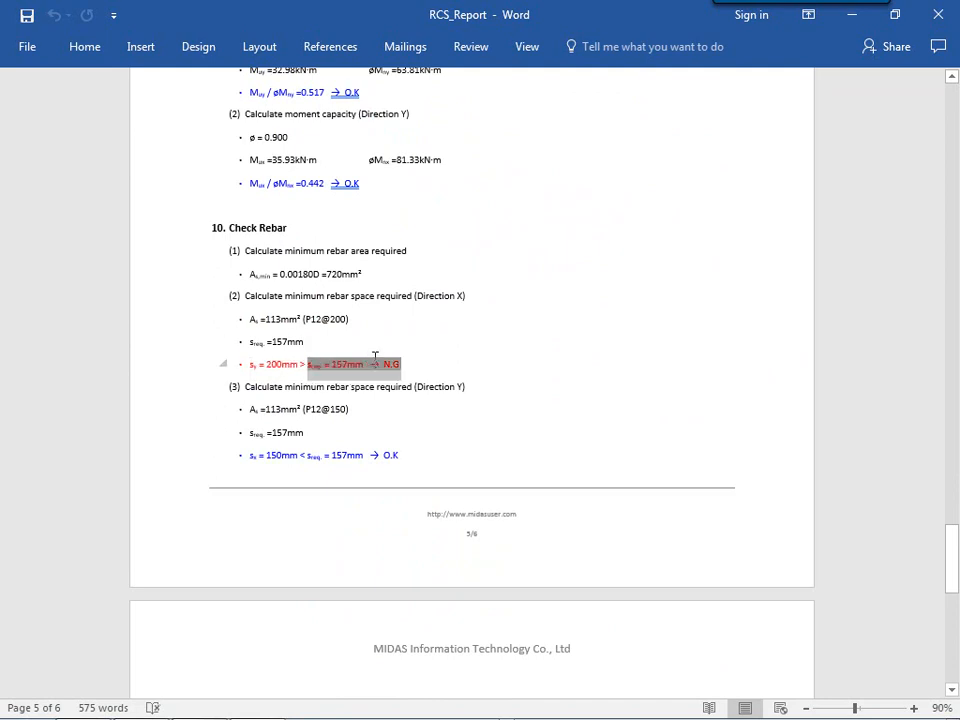
pyautogui.click(514, 407)
pyautogui.scroll(5, 514, 407)
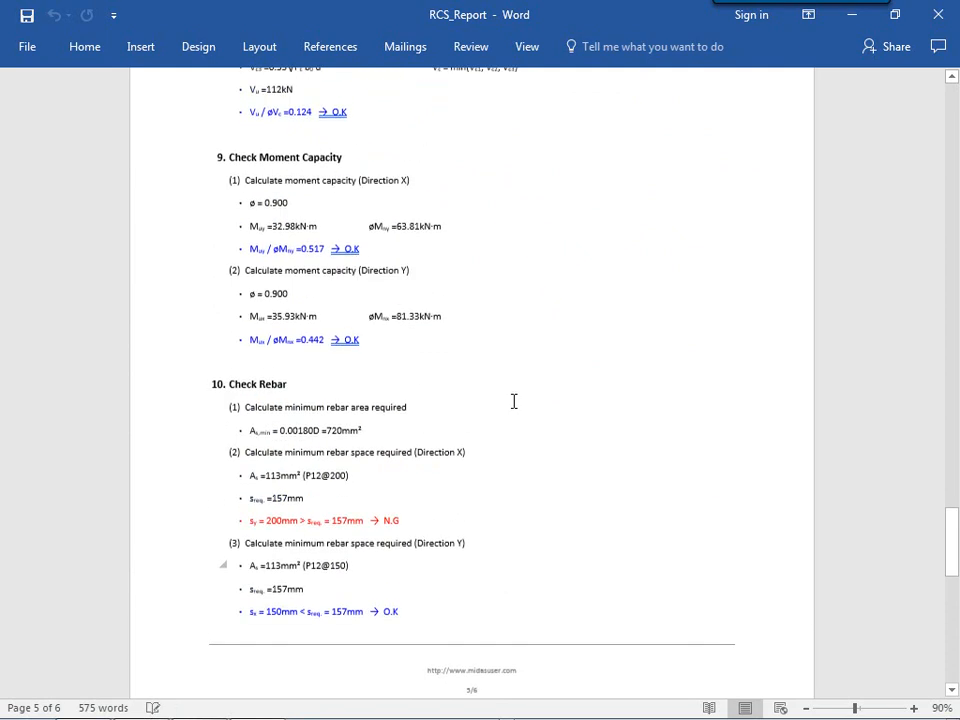
pyautogui.scroll(5, 560, 413)
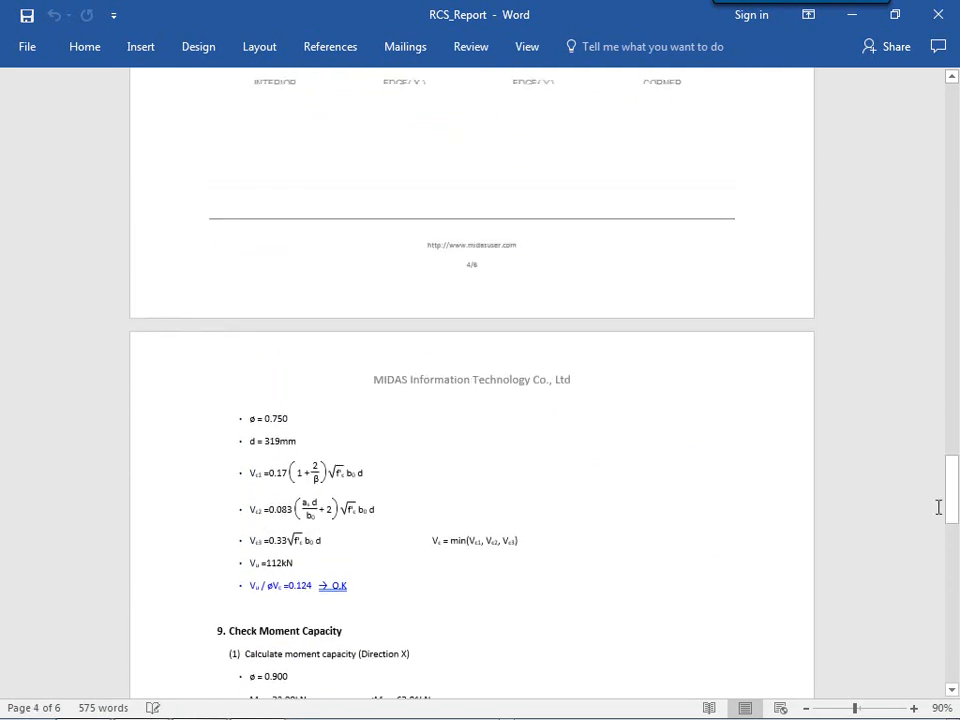
pyautogui.moveTo(953, 508); pyautogui.dragTo(946, 137)
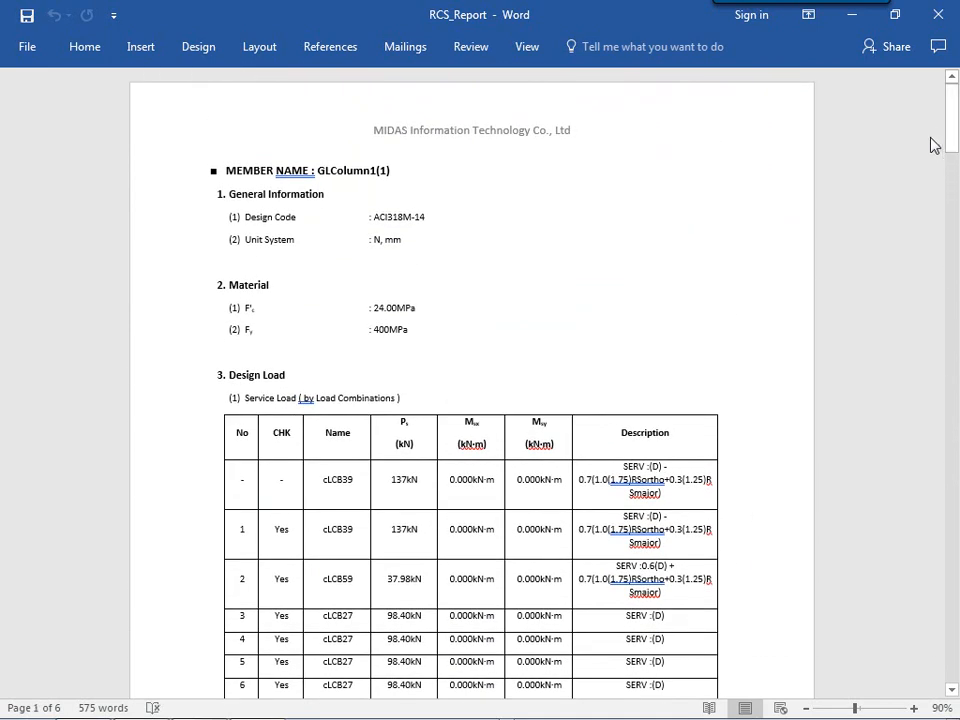
pyautogui.click(938, 14)
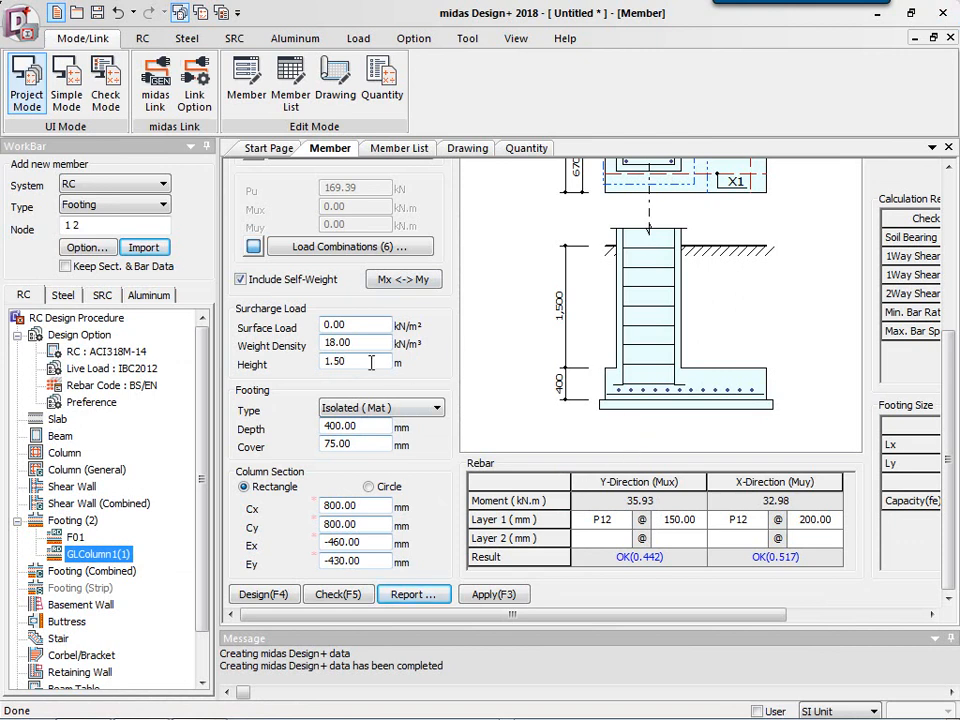
# Create the RC footing list drawing and inspect the footing plan, section and schedule details.
pyautogui.click(464, 148)
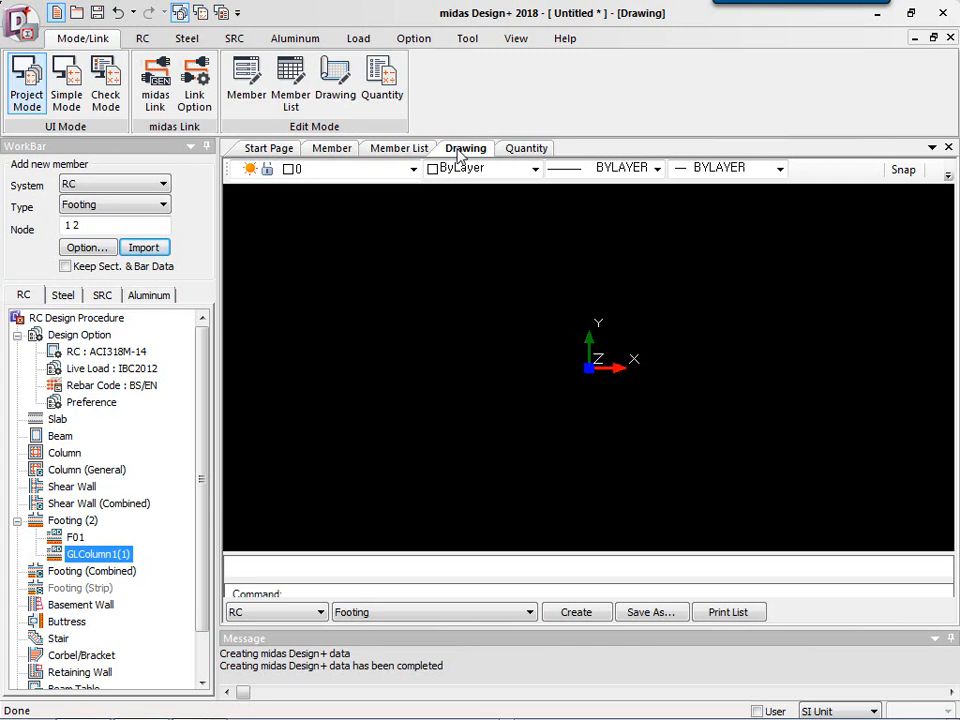
pyautogui.click(578, 612)
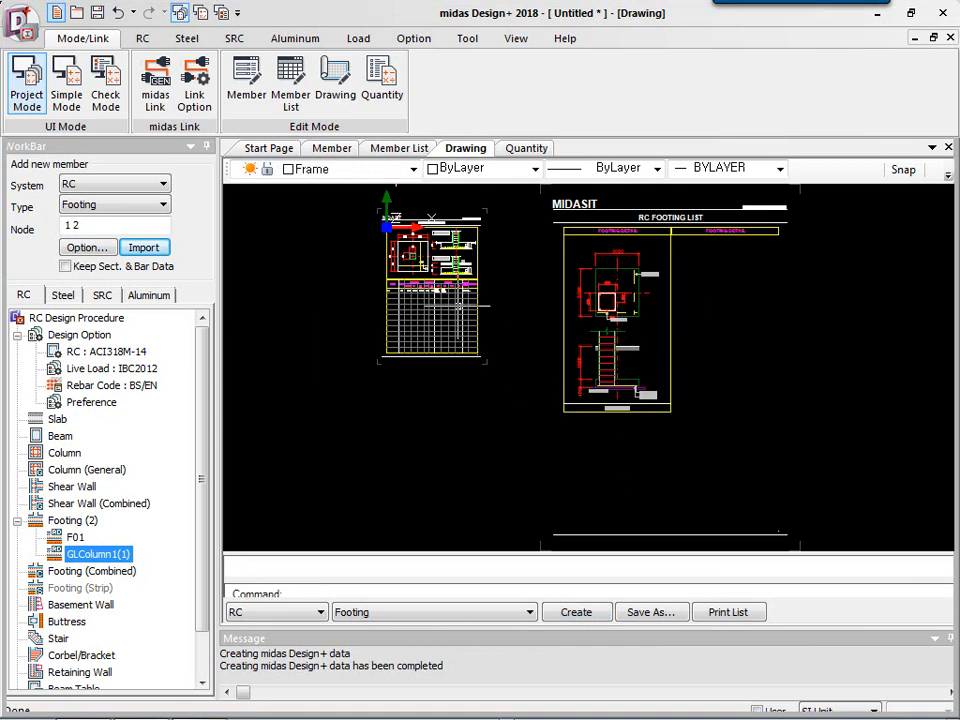
pyautogui.scroll(2, 484, 322)
pyautogui.scroll(4, 509, 357)
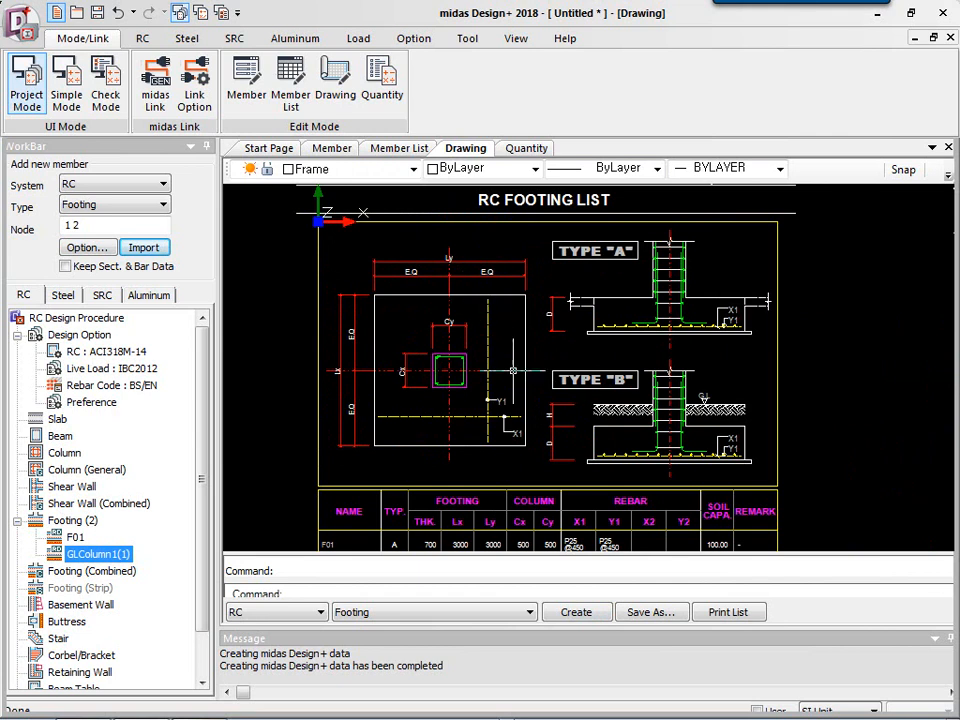
pyautogui.moveTo(451, 330)
pyautogui.mouseDown(button='middle')
pyautogui.moveTo(438, 265)
pyautogui.moveTo(420, 236)
pyautogui.mouseUp(button='middle')
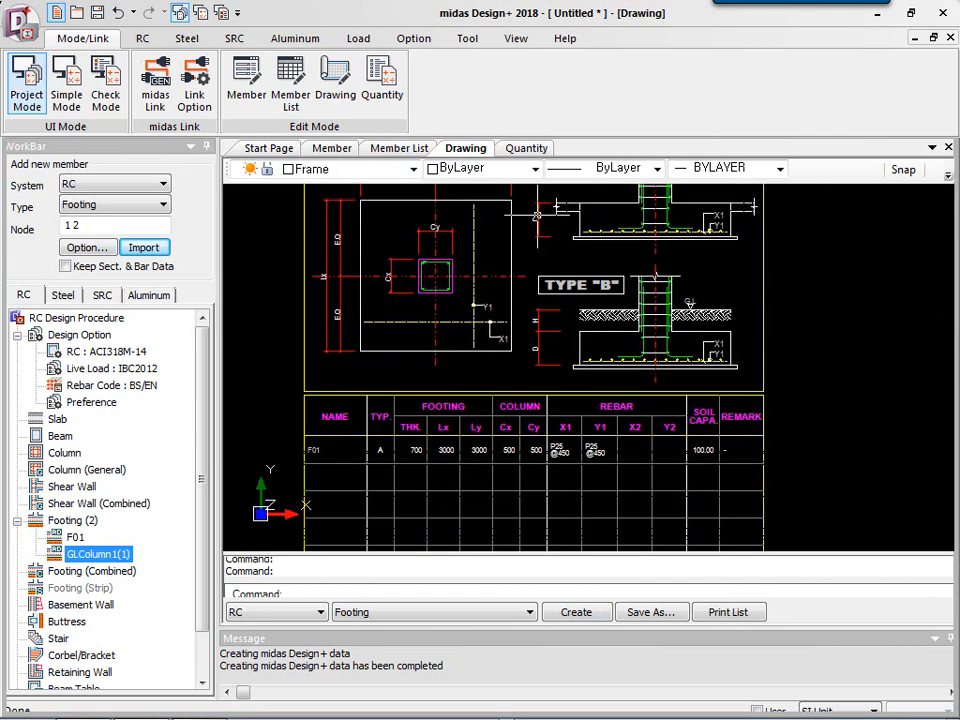
pyautogui.moveTo(406, 311); pyautogui.dragTo(383, 196, button='middle')
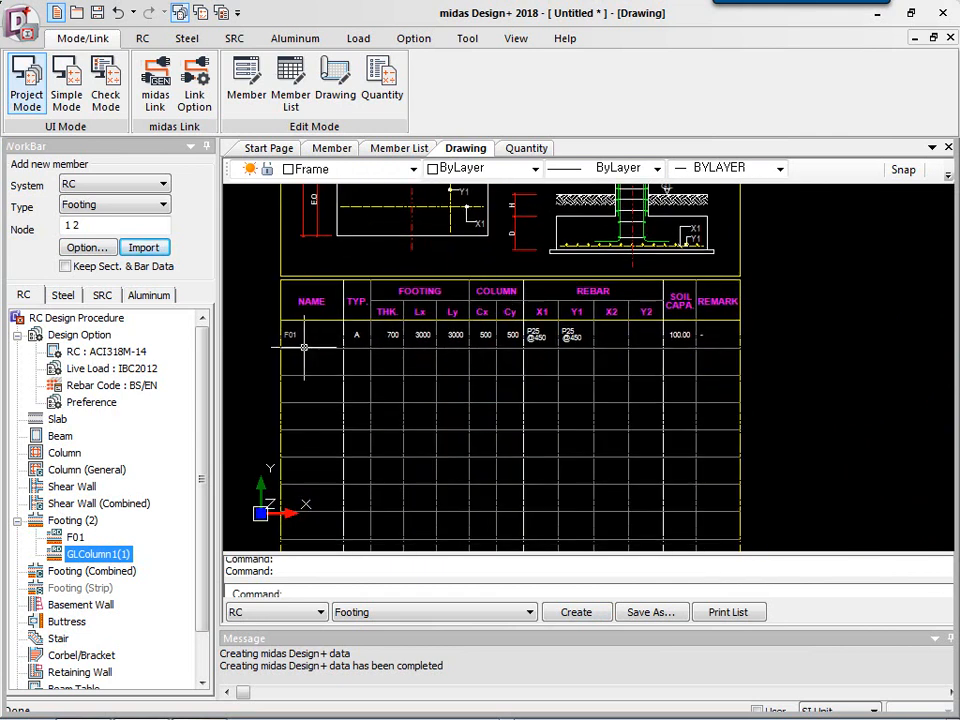
pyautogui.moveTo(754, 439); pyautogui.dragTo(480, 364, button='middle')
pyautogui.scroll(-5, 432, 360)
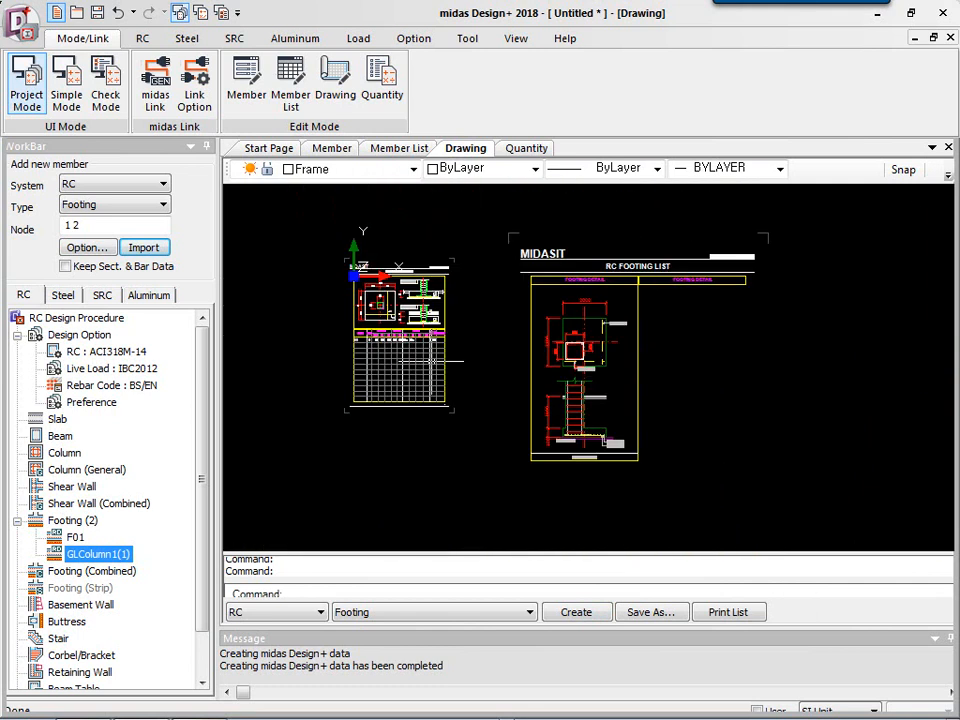
pyautogui.scroll(2, 480, 305)
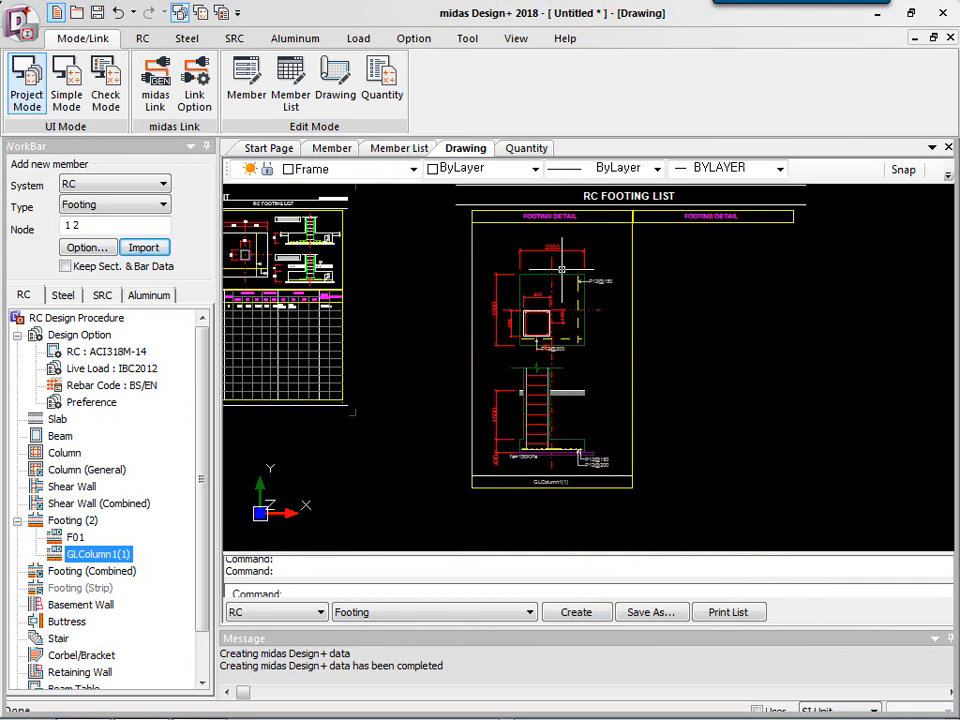
pyautogui.scroll(3, 565, 278)
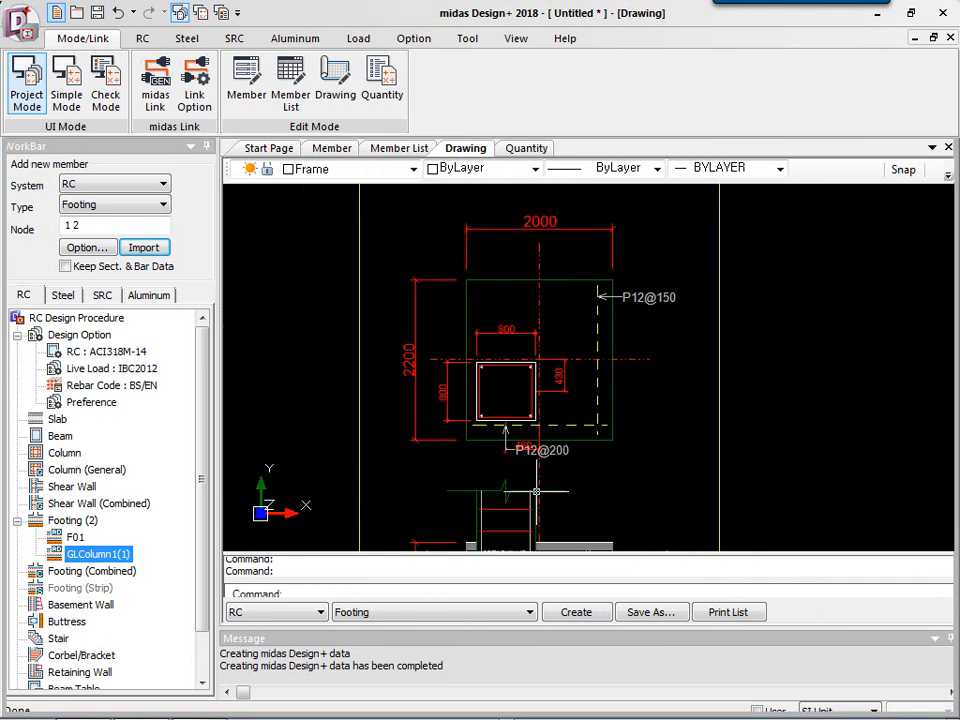
pyautogui.moveTo(536, 491); pyautogui.dragTo(535, 329, button='middle')
pyautogui.moveTo(516, 481); pyautogui.dragTo(544, 392, button='middle')
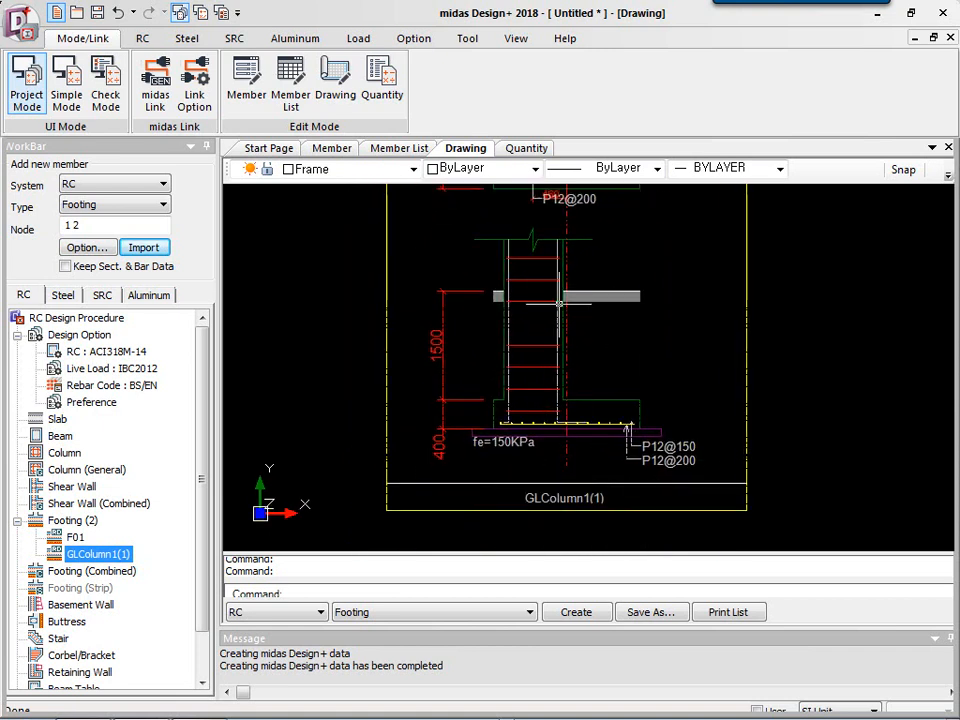
pyautogui.scroll(-4, 690, 490)
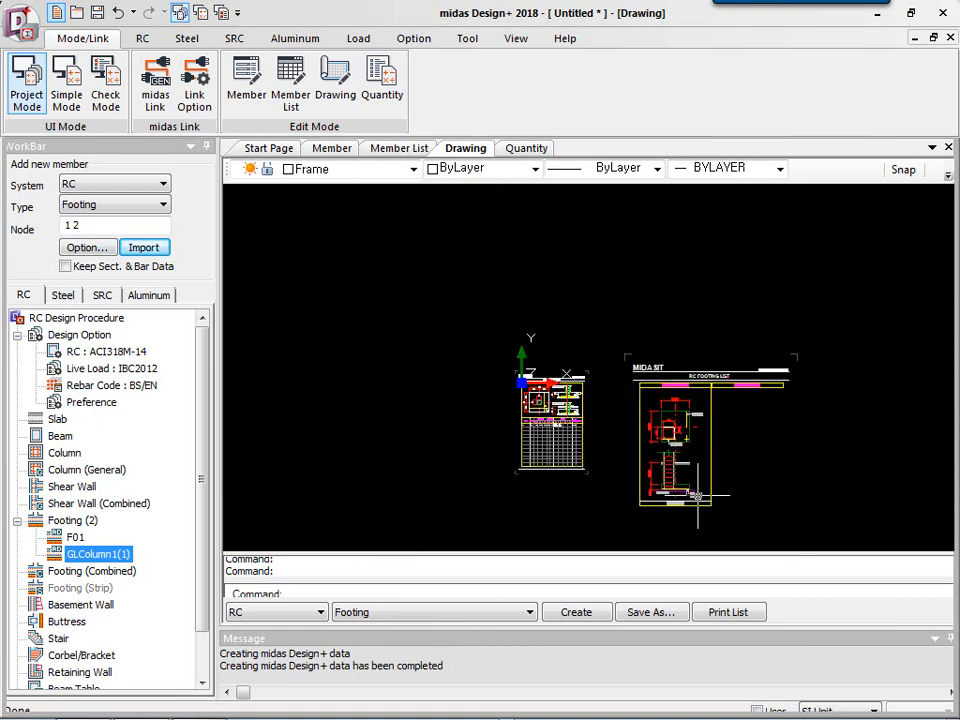
pyautogui.scroll(3, 697, 495)
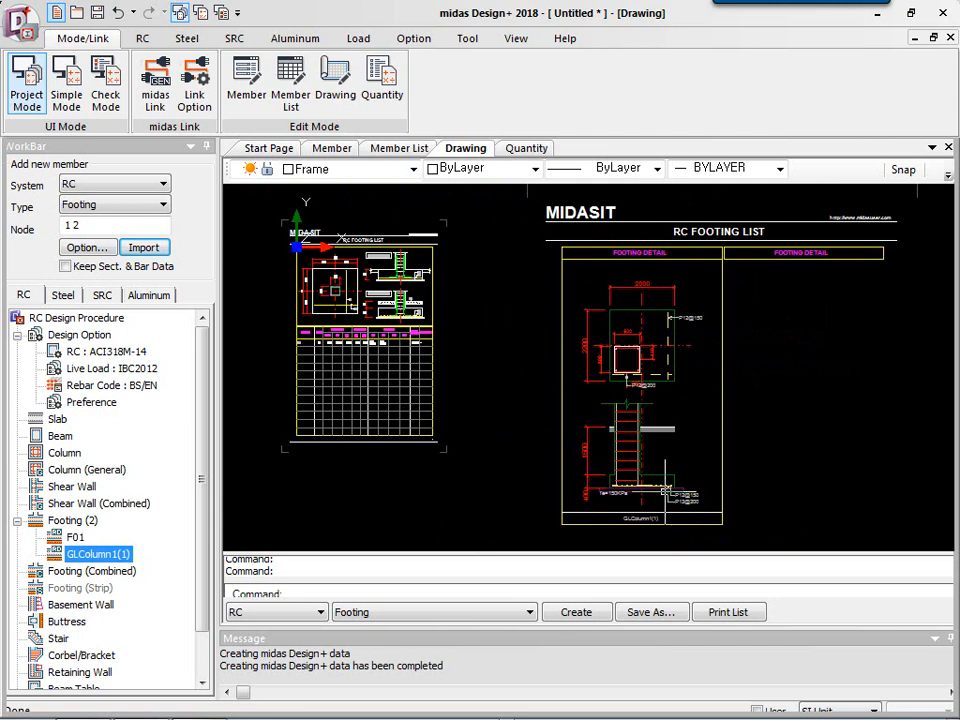
# Change the footing type to Isolated (Pile) and run the automatic design.
pyautogui.click(330, 148)
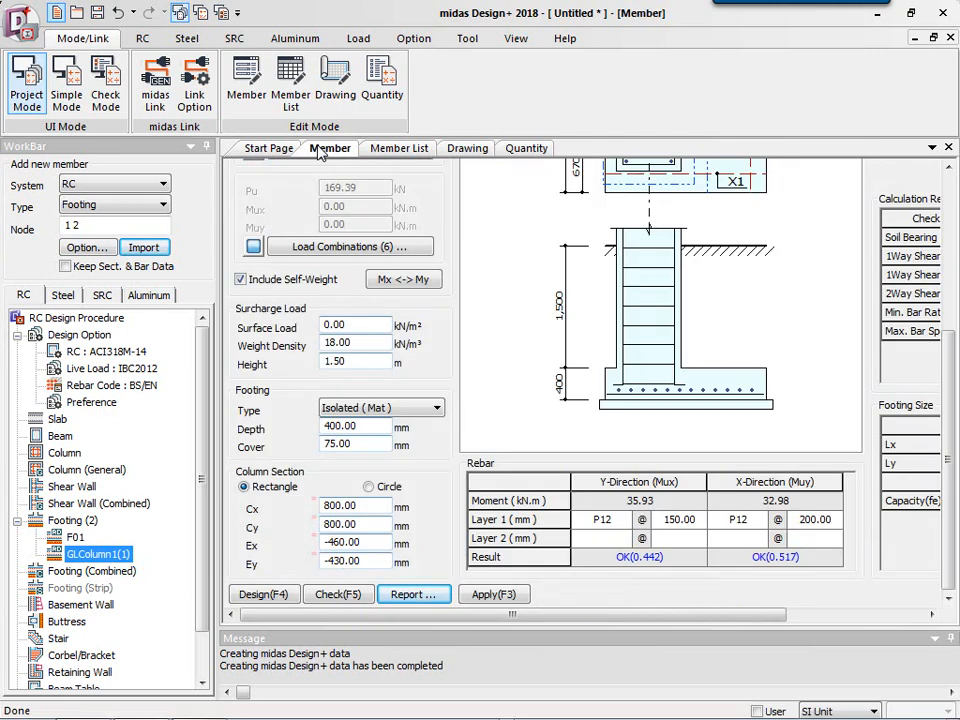
pyautogui.click(385, 410)
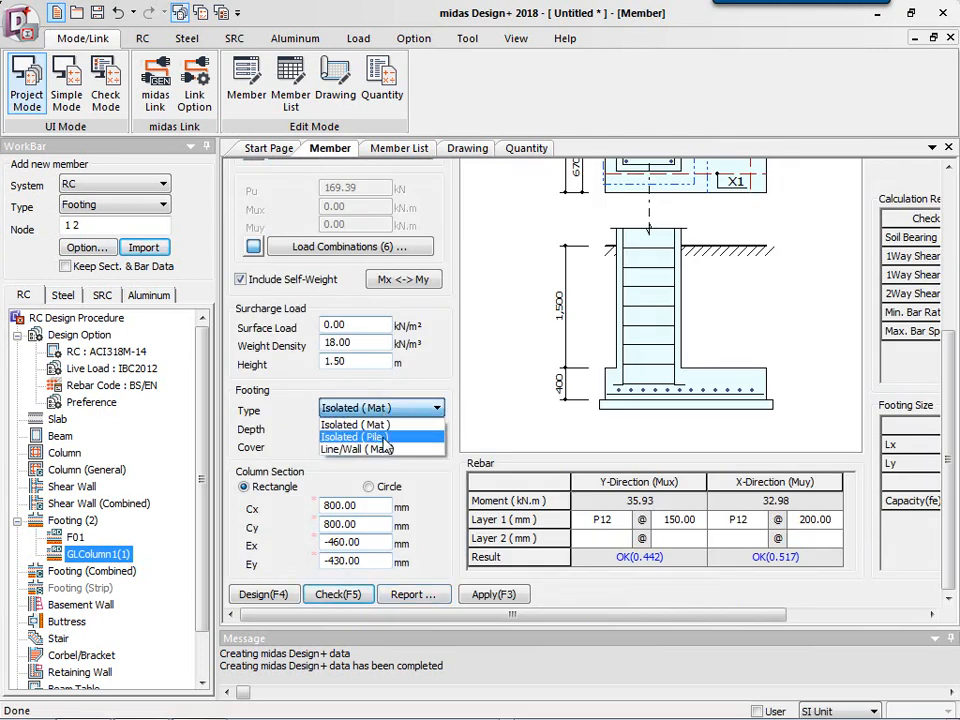
pyautogui.click(370, 437)
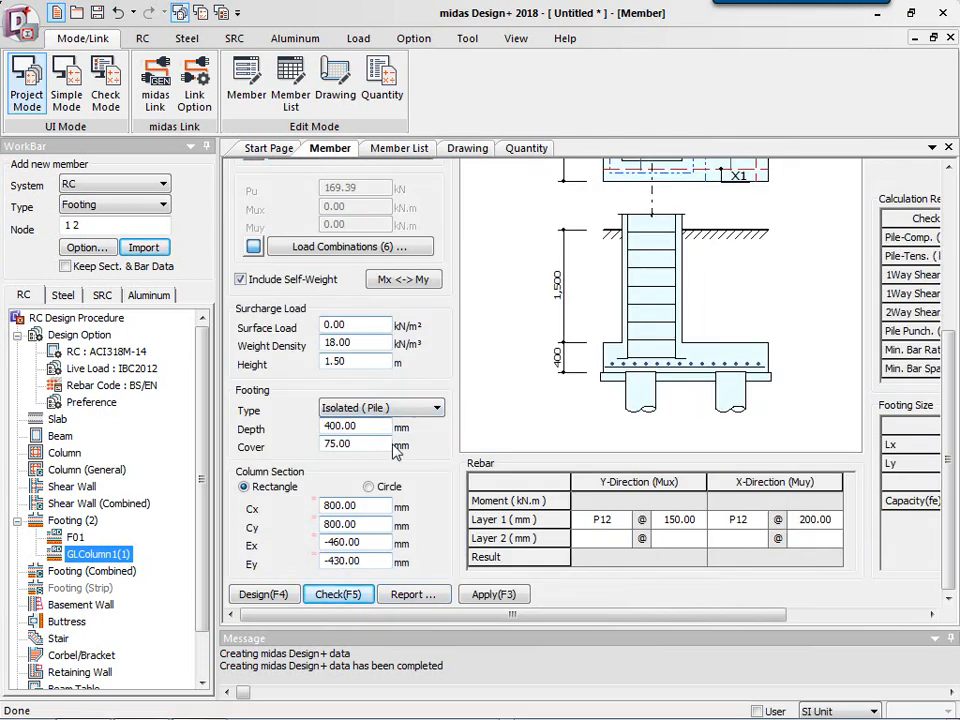
pyautogui.click(275, 598)
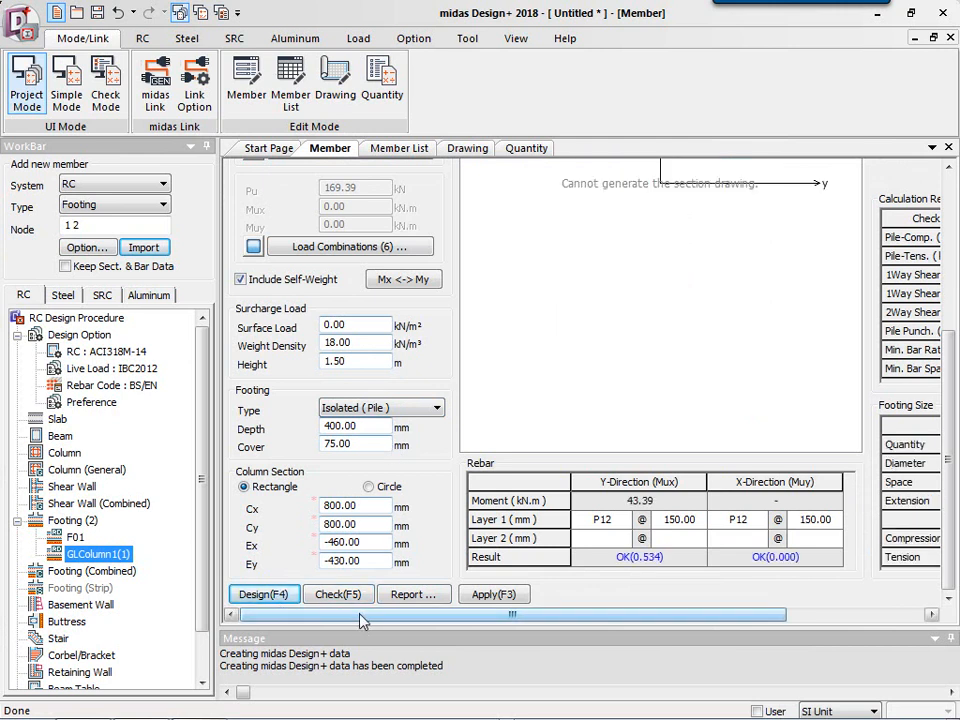
# Set the pile quantity in the footing's pile layout to 3.
pyautogui.moveTo(362, 620); pyautogui.dragTo(518, 621)
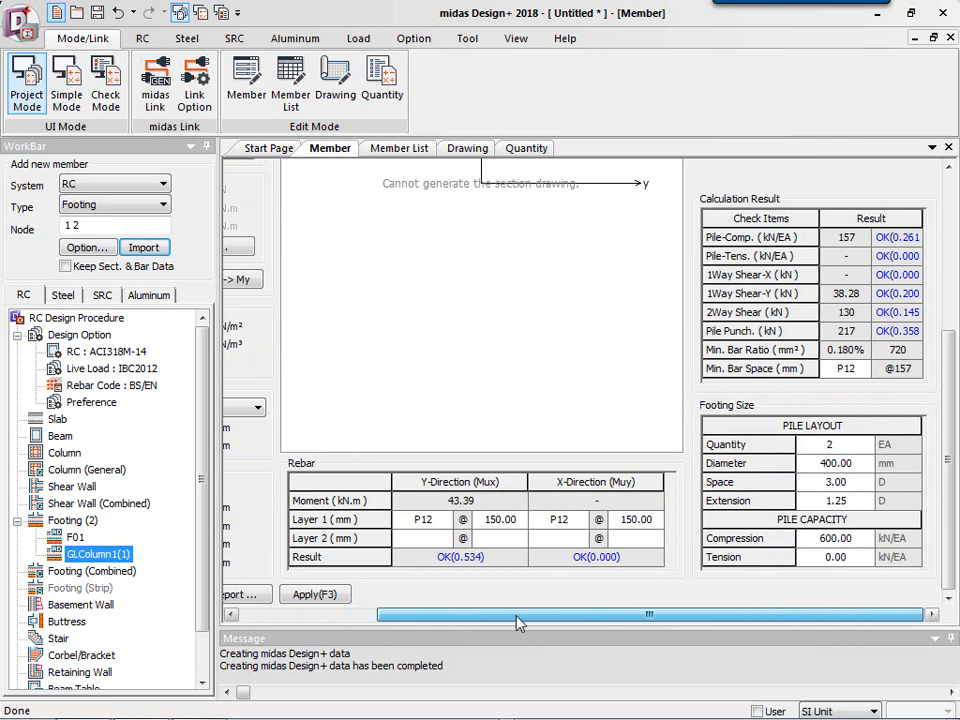
pyautogui.click(846, 445)
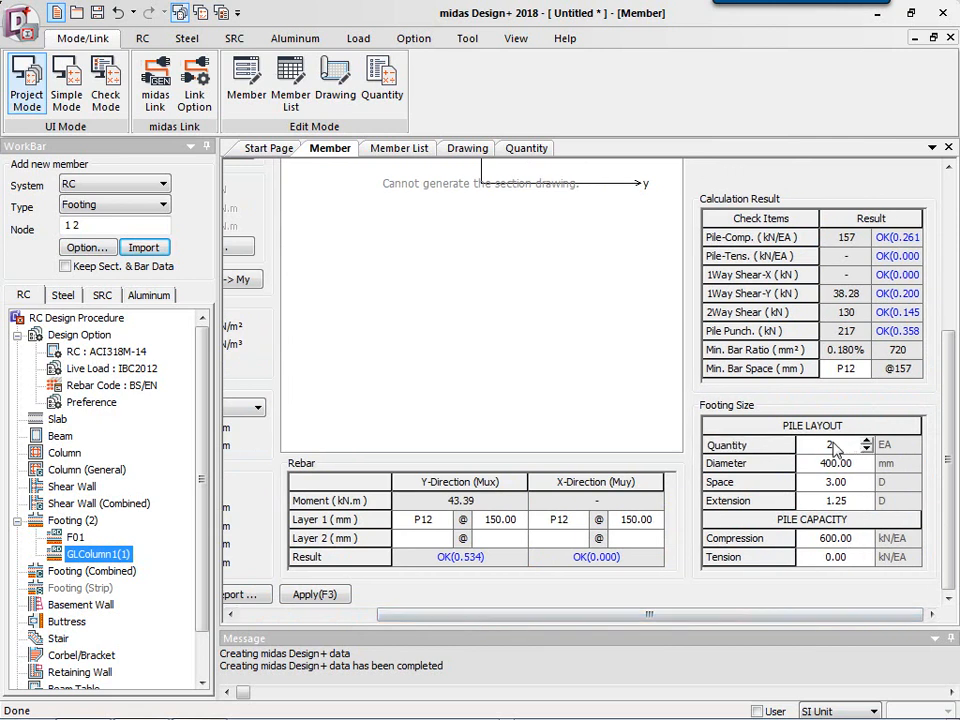
pyautogui.write('3')
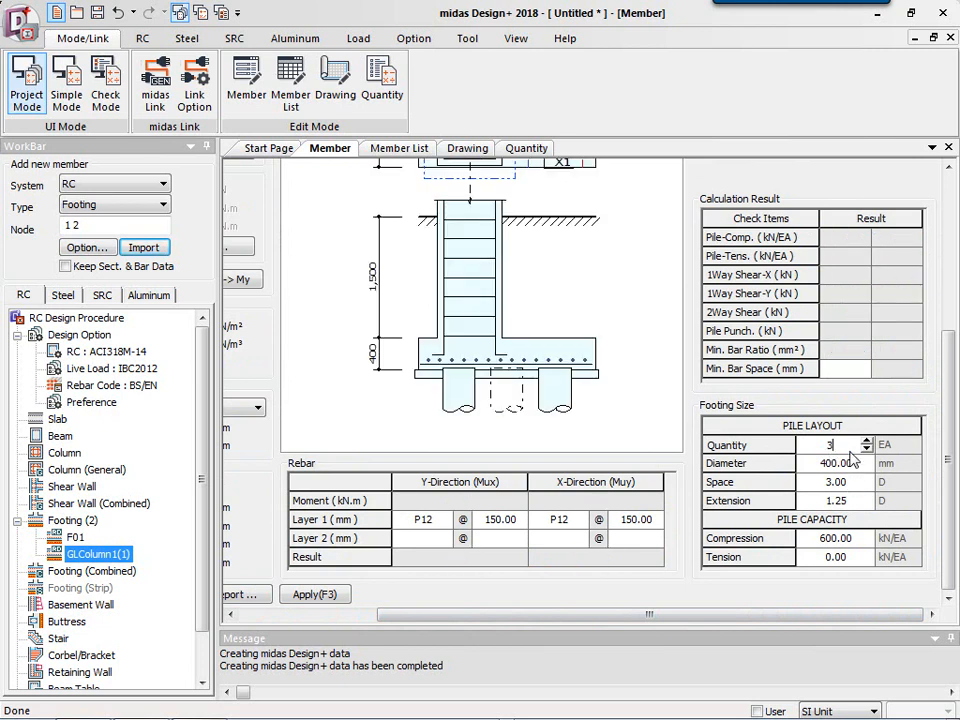
pyautogui.press('Return')
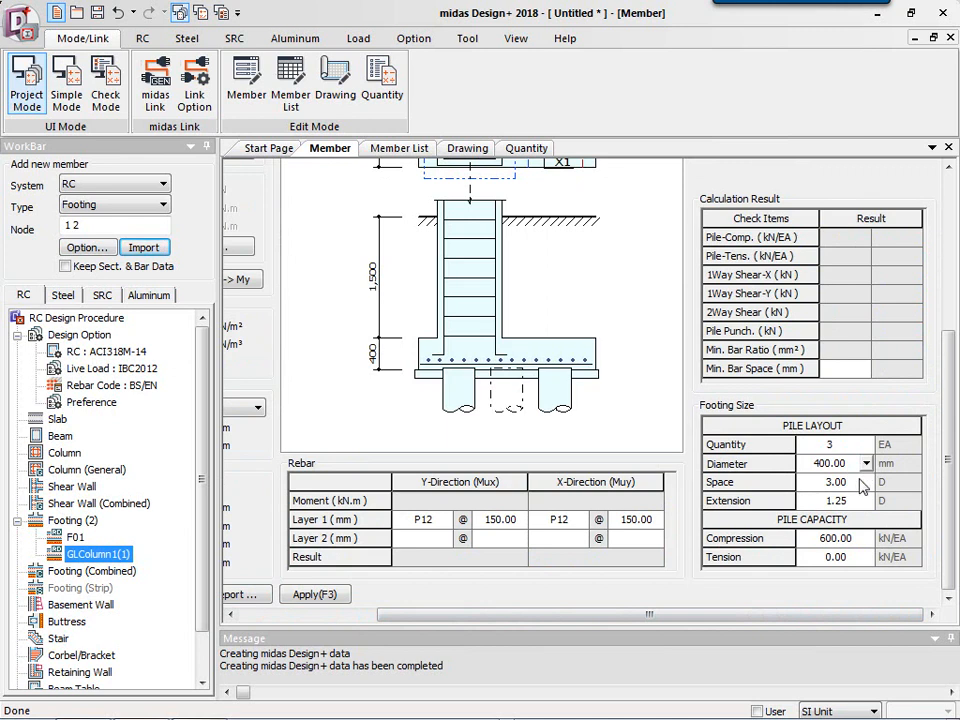
# Step through the remaining pile layout and capacity fields and run the design check for the three-pile footing.
pyautogui.click(865, 482)
pyautogui.click(856, 502)
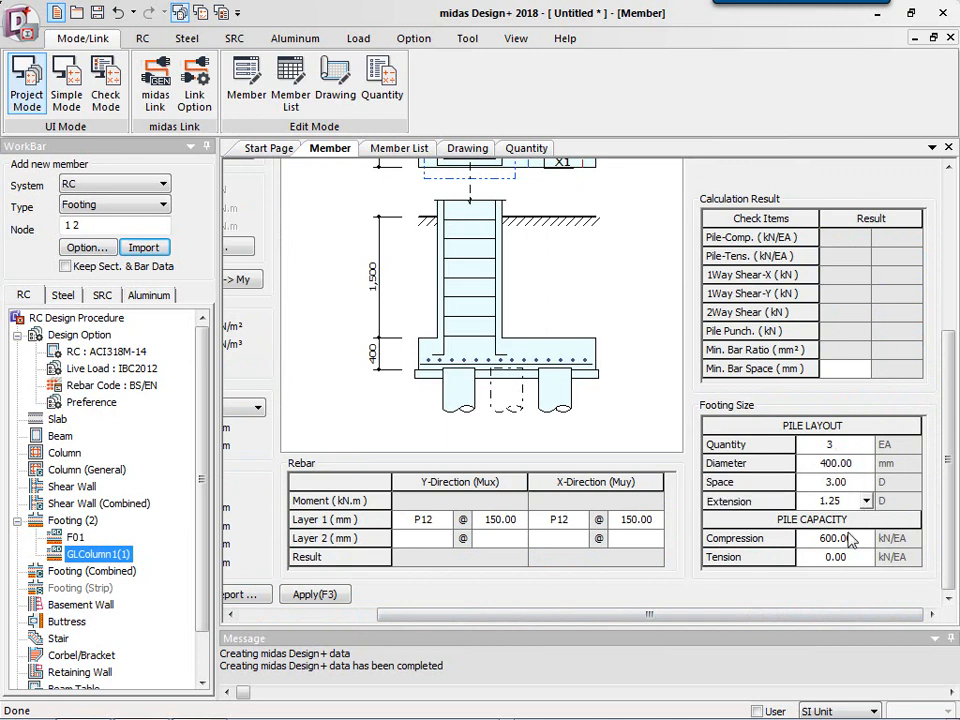
pyautogui.click(849, 540)
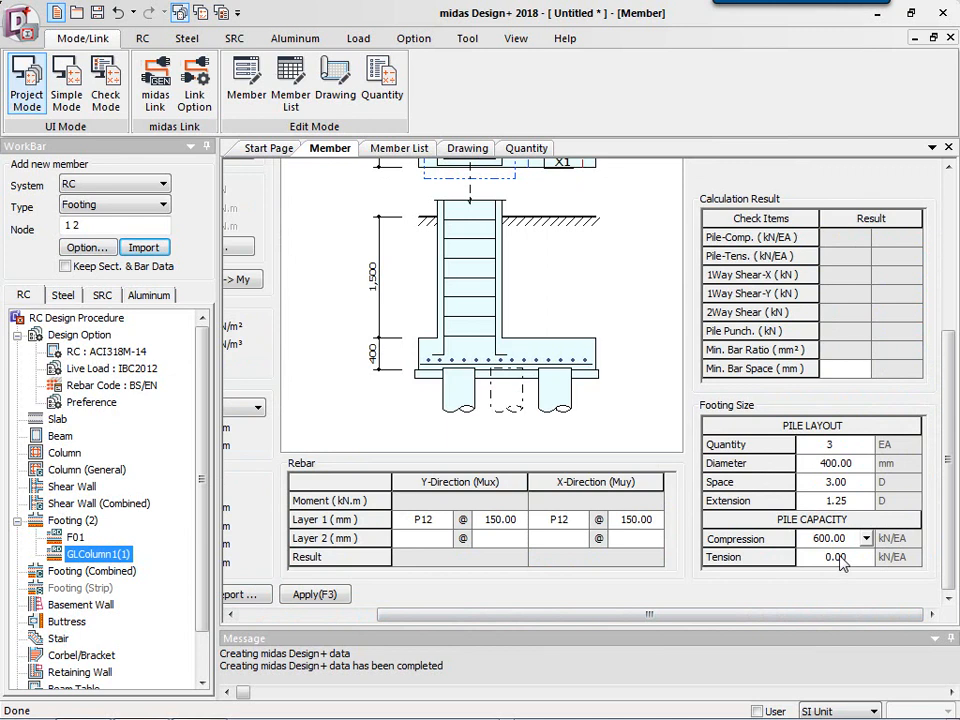
pyautogui.click(838, 558)
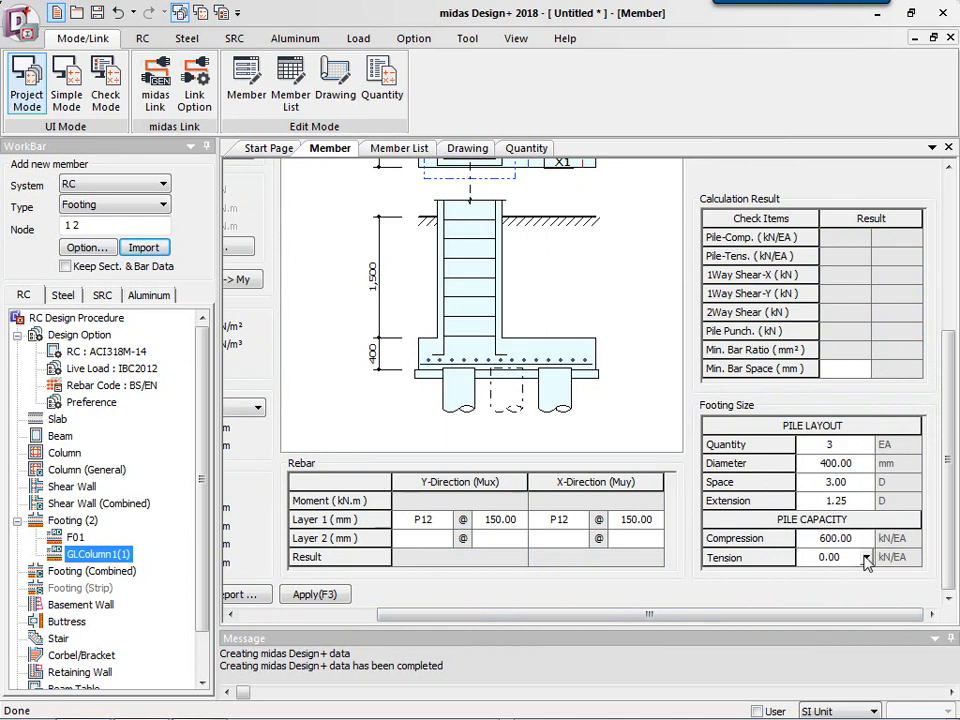
pyautogui.click(866, 558)
pyautogui.click(866, 558)
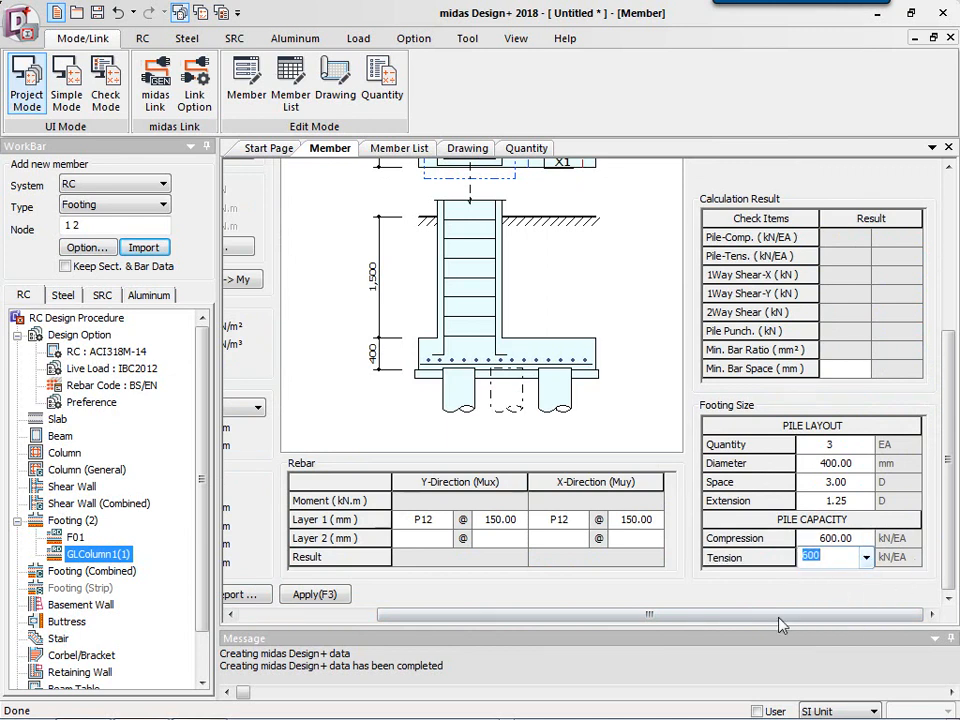
pyautogui.moveTo(760, 618); pyautogui.dragTo(623, 620)
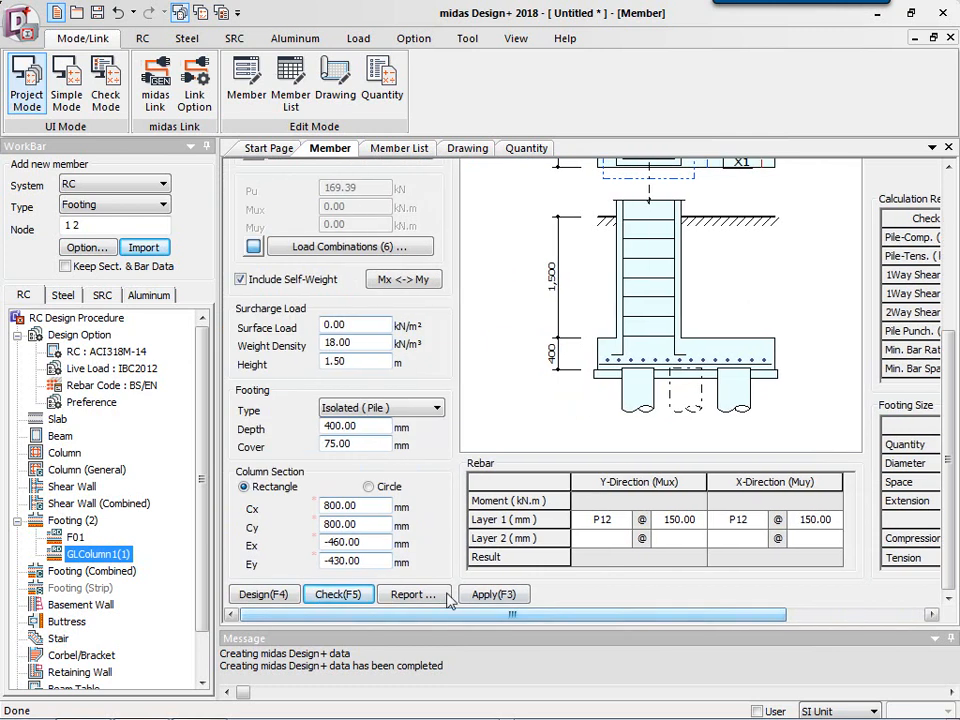
pyautogui.click(320, 594)
pyautogui.moveTo(446, 615); pyautogui.dragTo(396, 628)
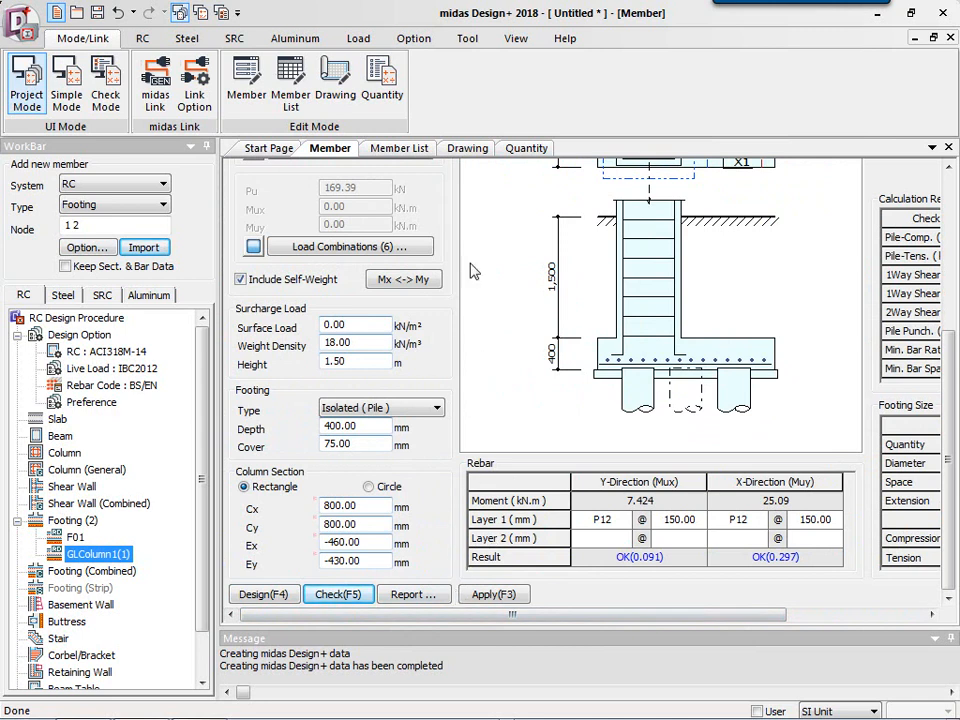
# Regenerate the RC footing list drawing for the pile footing and inspect its plan and section details.
pyautogui.click(467, 149)
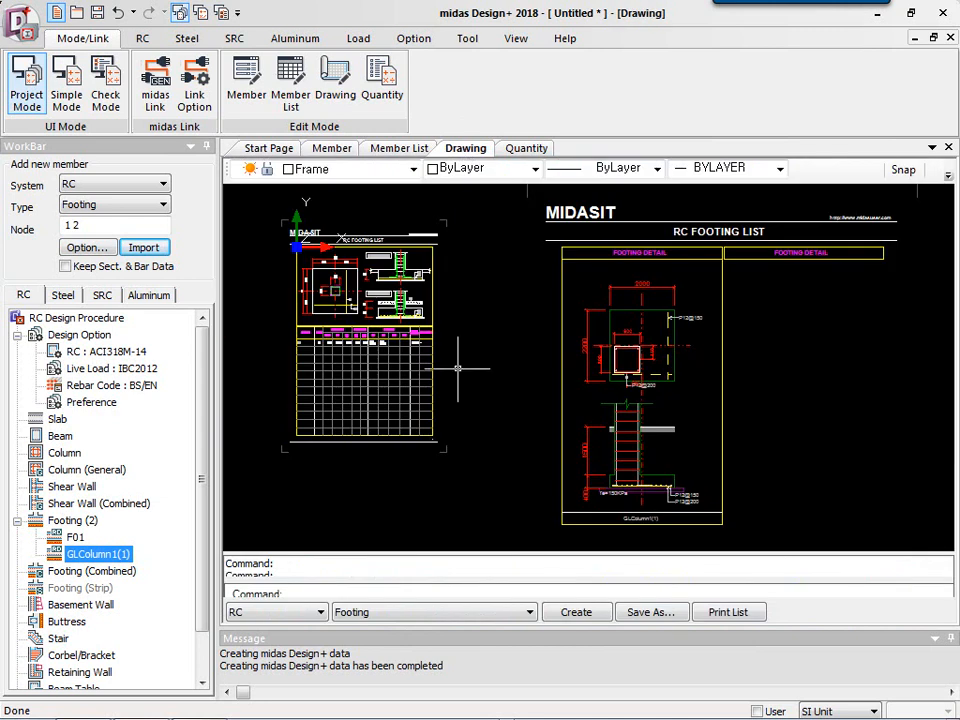
pyautogui.click(602, 613)
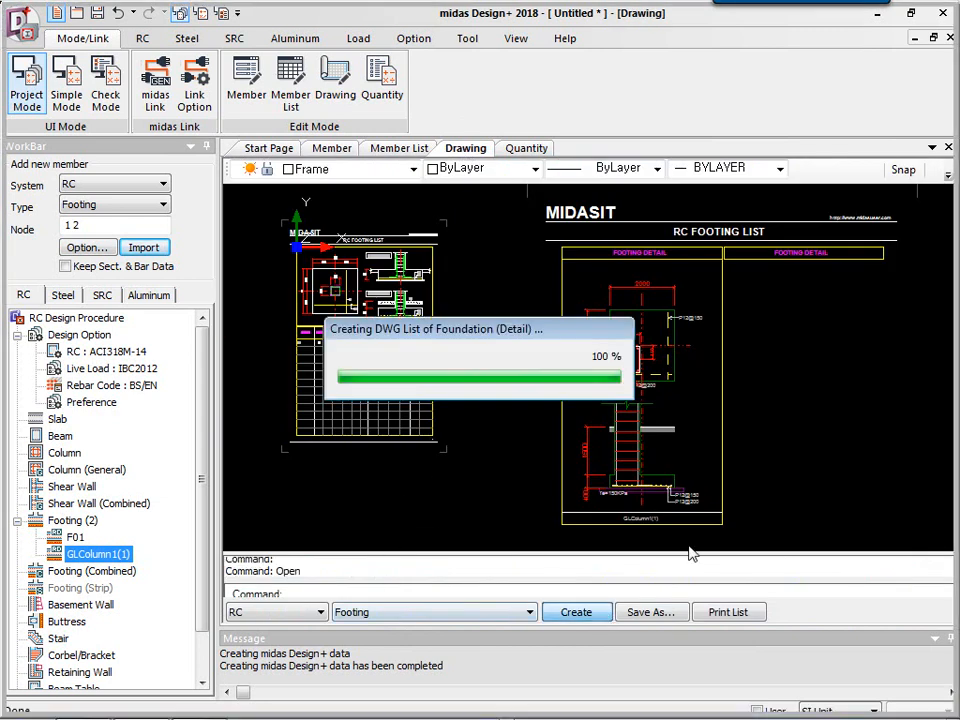
pyautogui.scroll(5, 622, 337)
pyautogui.scroll(-3, 623, 339)
pyautogui.scroll(3, 594, 499)
pyautogui.scroll(-3, 654, 512)
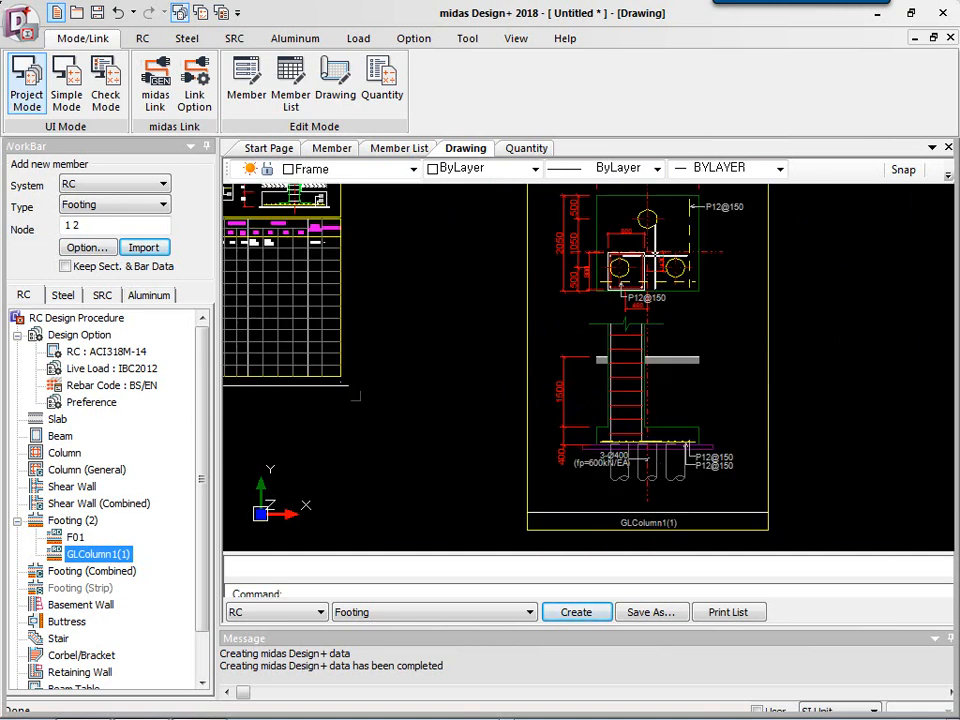
pyautogui.scroll(3, 655, 256)
pyautogui.scroll(-4, 689, 451)
pyautogui.scroll(4, 703, 340)
pyautogui.scroll(-4, 703, 308)
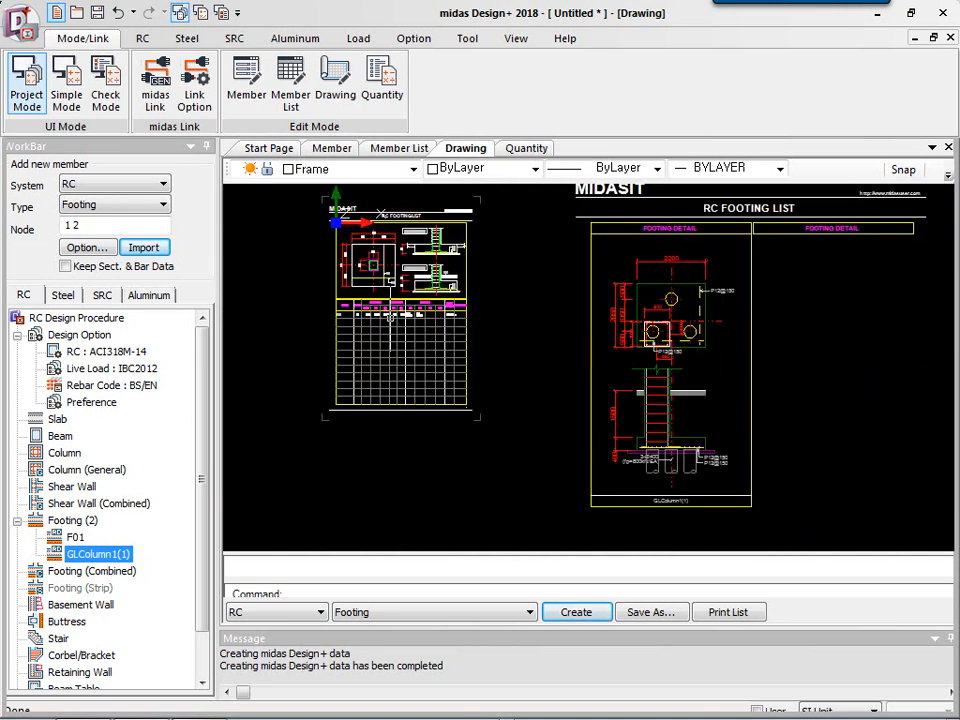
pyautogui.click(673, 614)
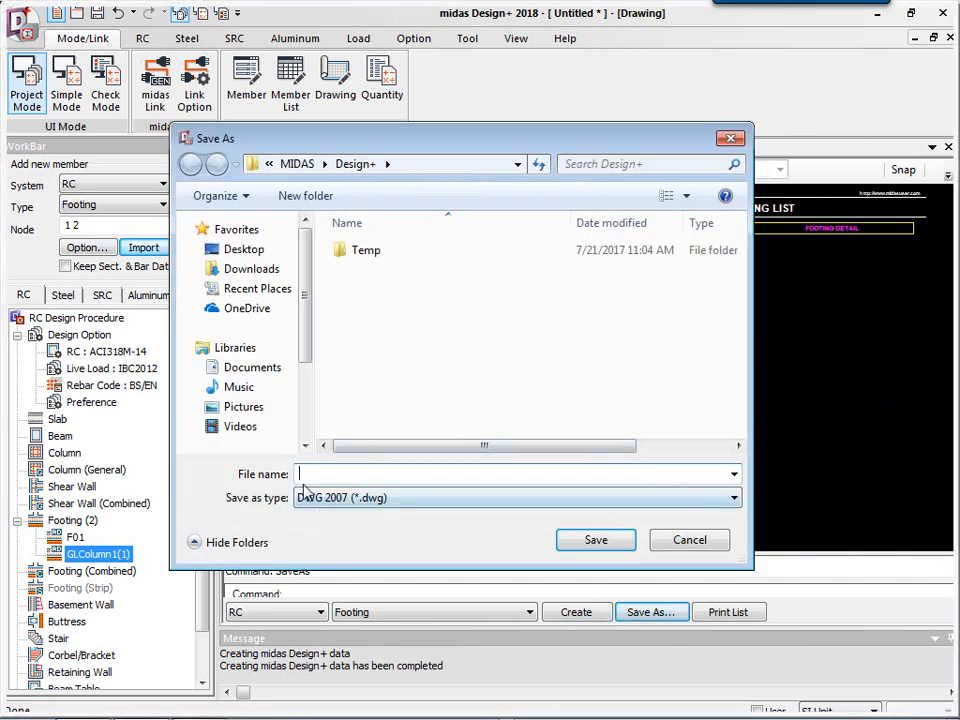
pyautogui.click(322, 500)
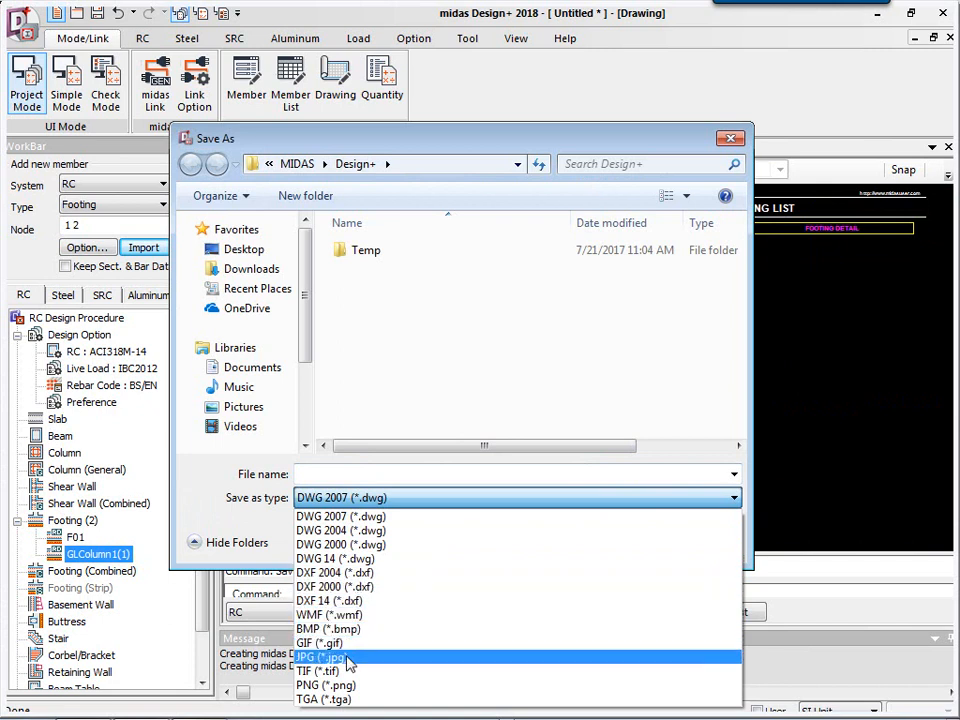
pyautogui.click(640, 420)
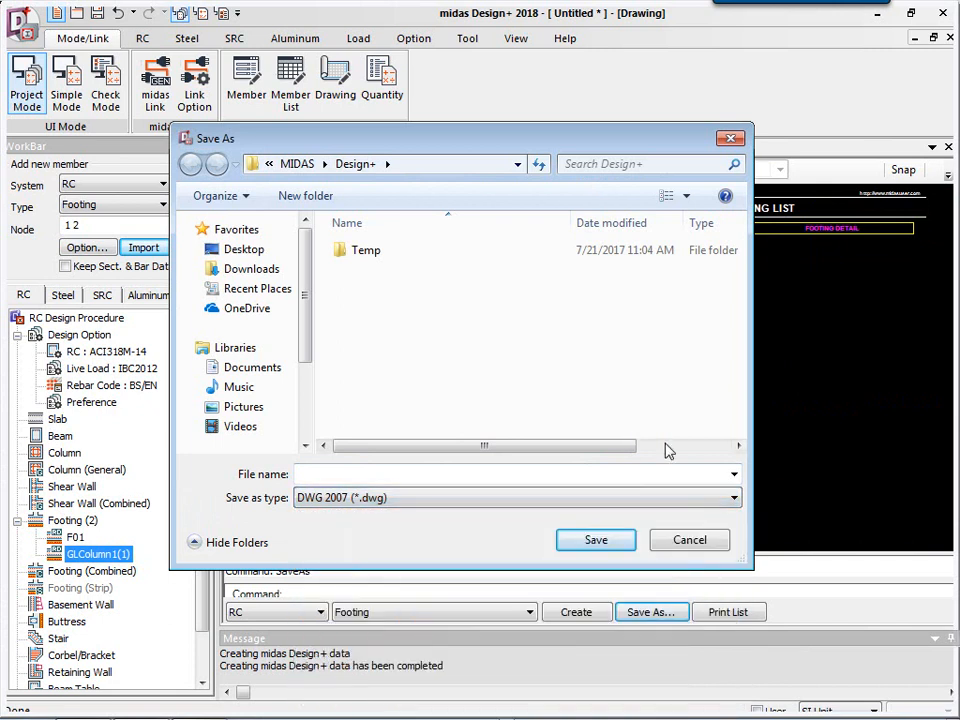
pyautogui.click(683, 538)
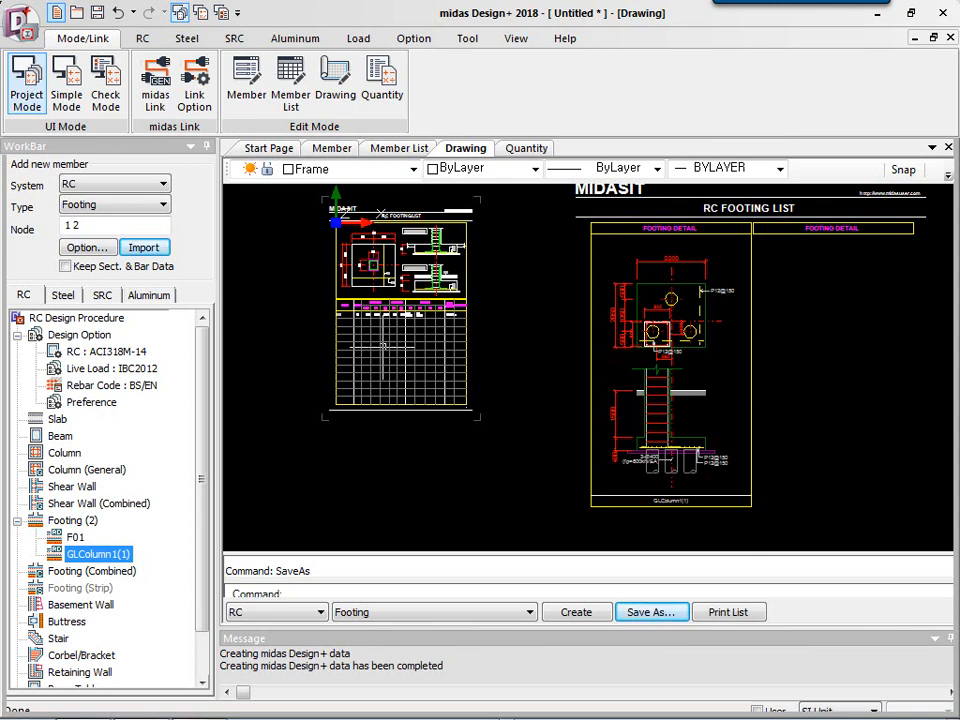
pyautogui.click(768, 403)
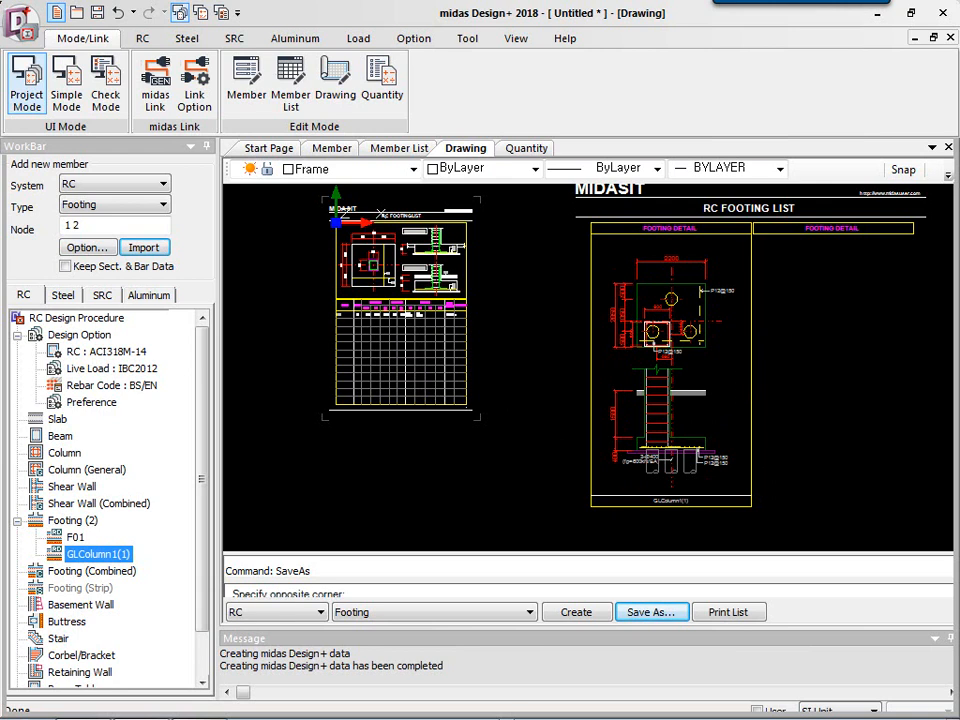
pyautogui.click(737, 351)
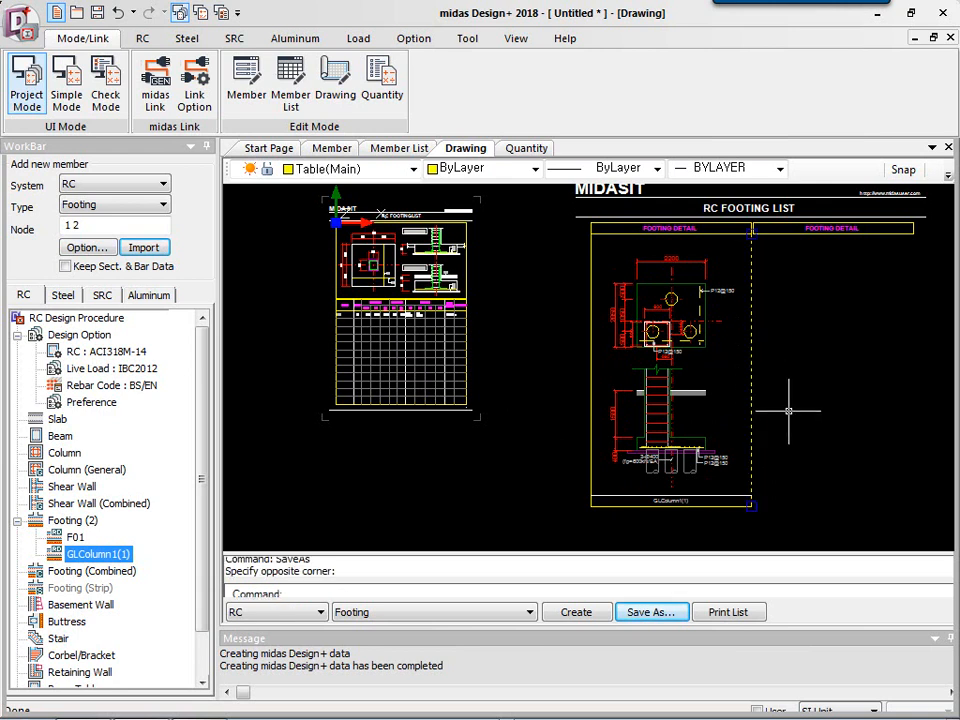
pyautogui.click(740, 349)
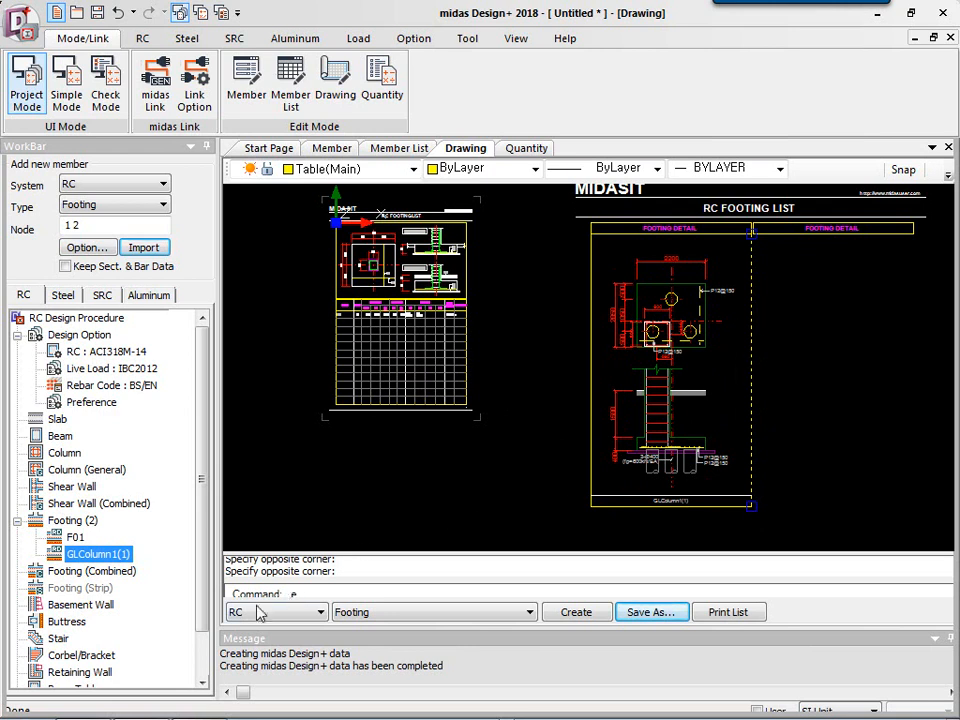
pyautogui.write('e')
pyautogui.moveTo(332, 552); pyautogui.dragTo(336, 531)
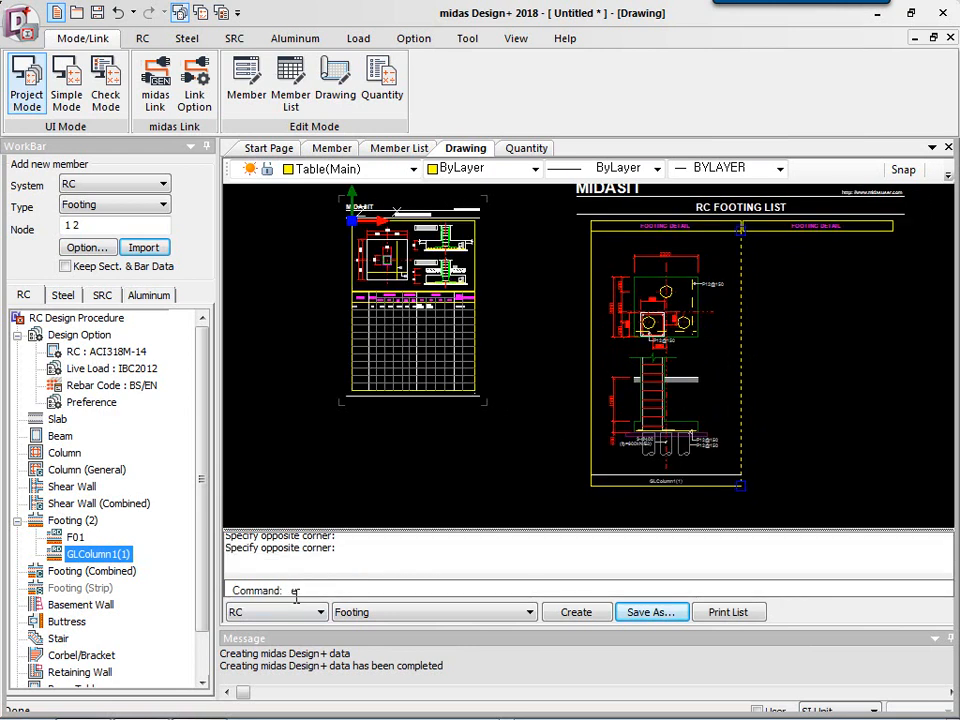
pyautogui.press('Escape')
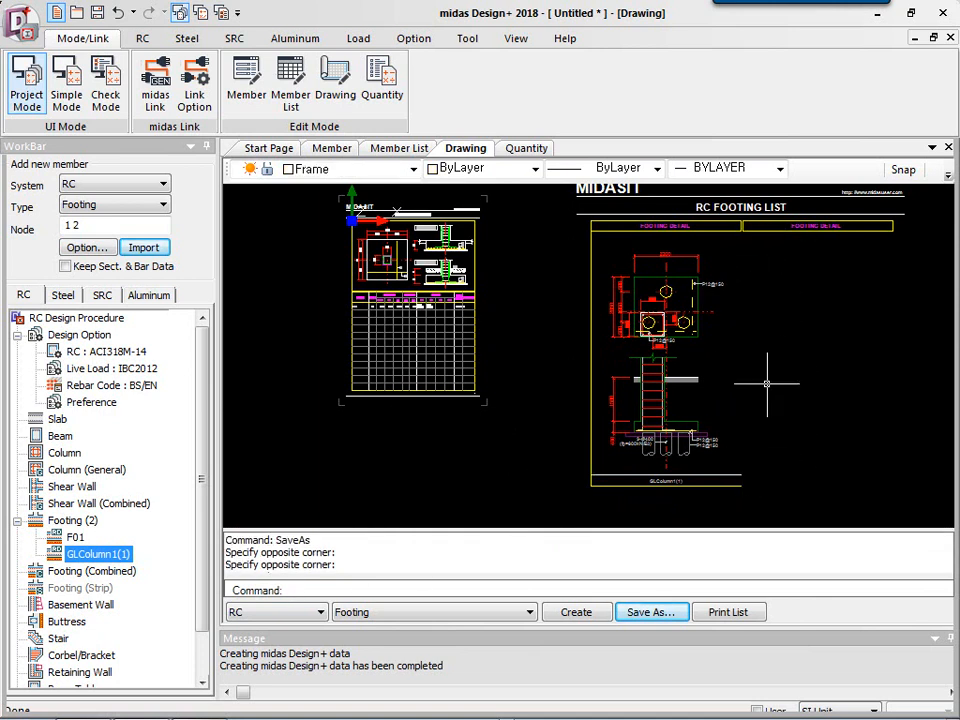
pyautogui.click(800, 388)
pyautogui.press('Escape')
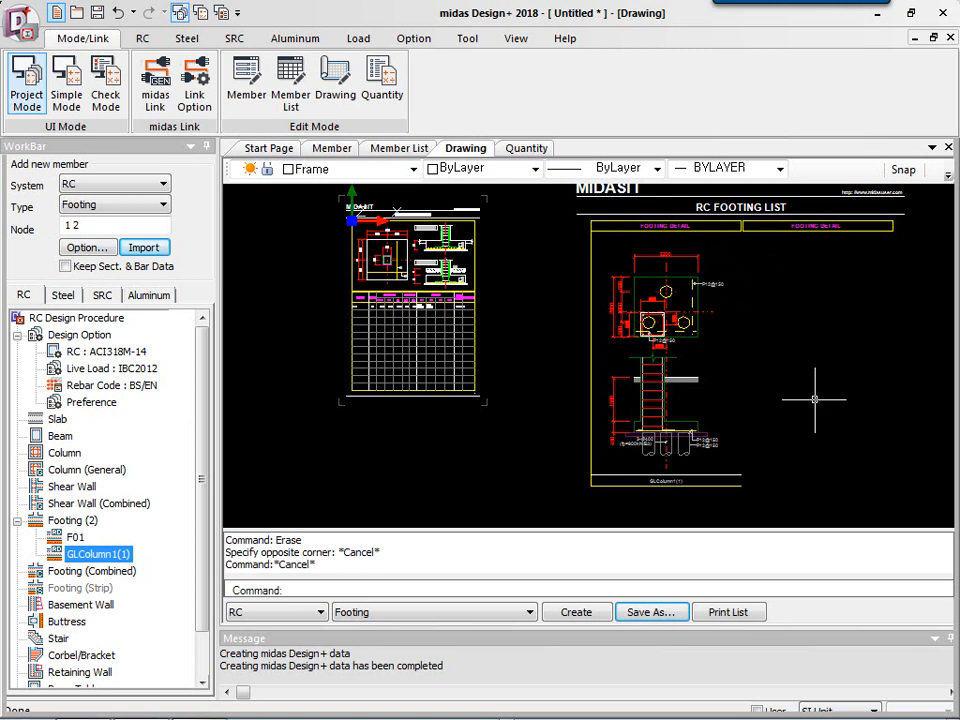
pyautogui.press('Escape')
pyautogui.moveTo(781, 348); pyautogui.dragTo(751, 365, button='middle')
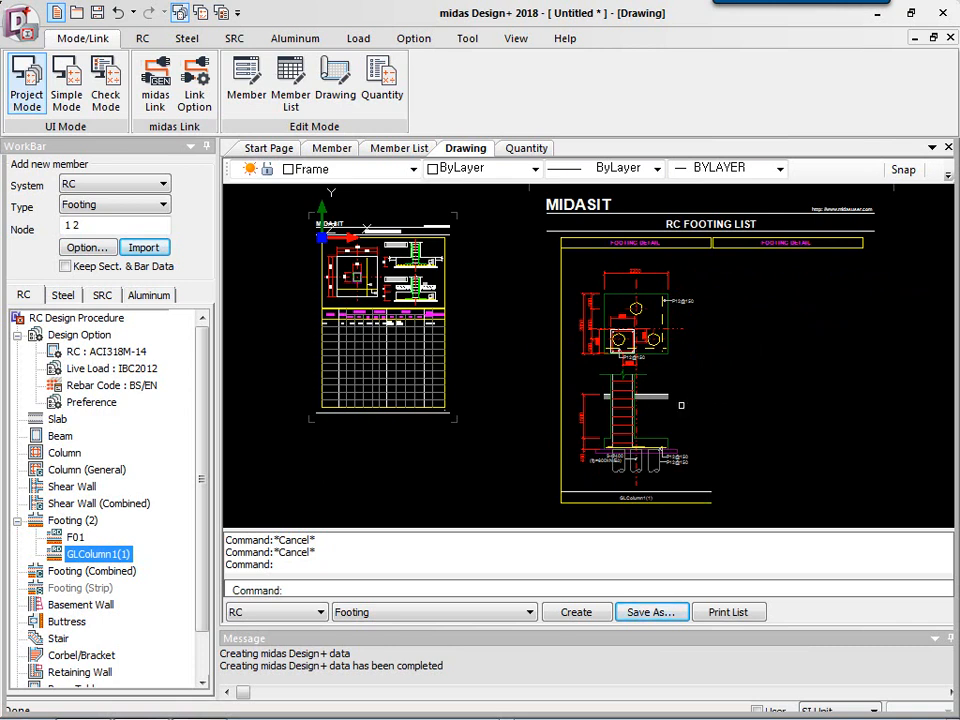
# Generate the RC footing quantity table and display it in user units with tonf as the force unit.
pyautogui.click(527, 149)
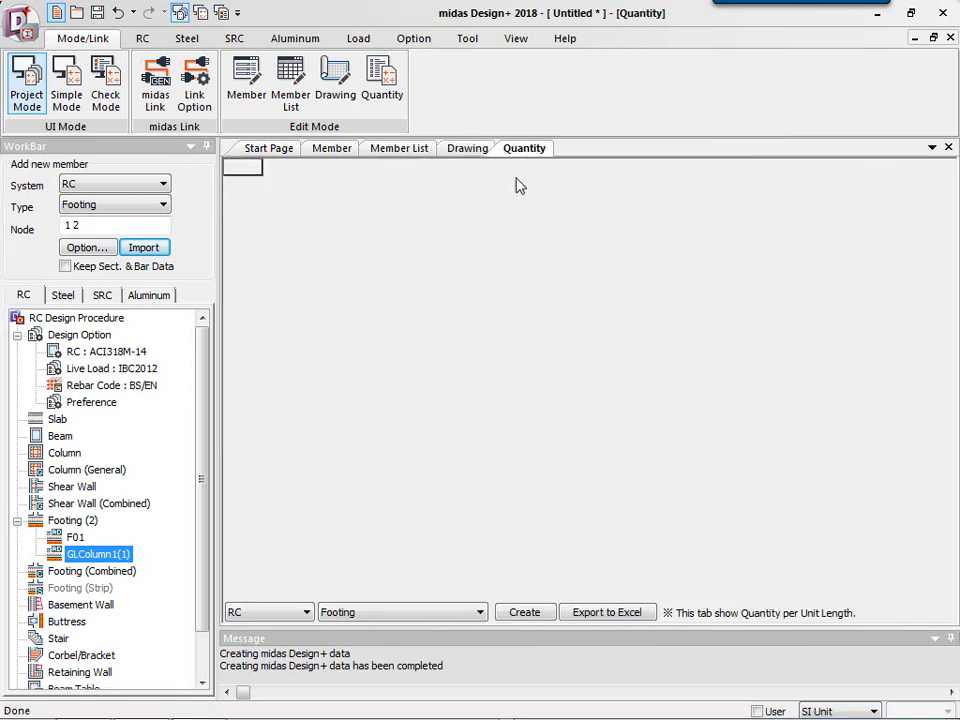
pyautogui.click(516, 615)
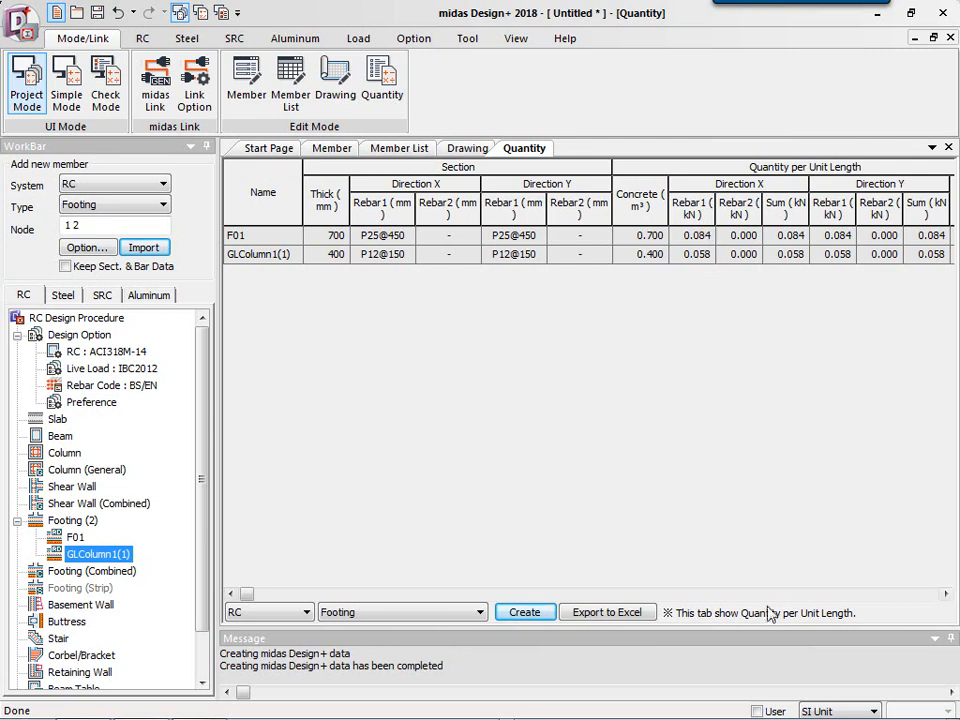
pyautogui.click(757, 711)
pyautogui.click(815, 711)
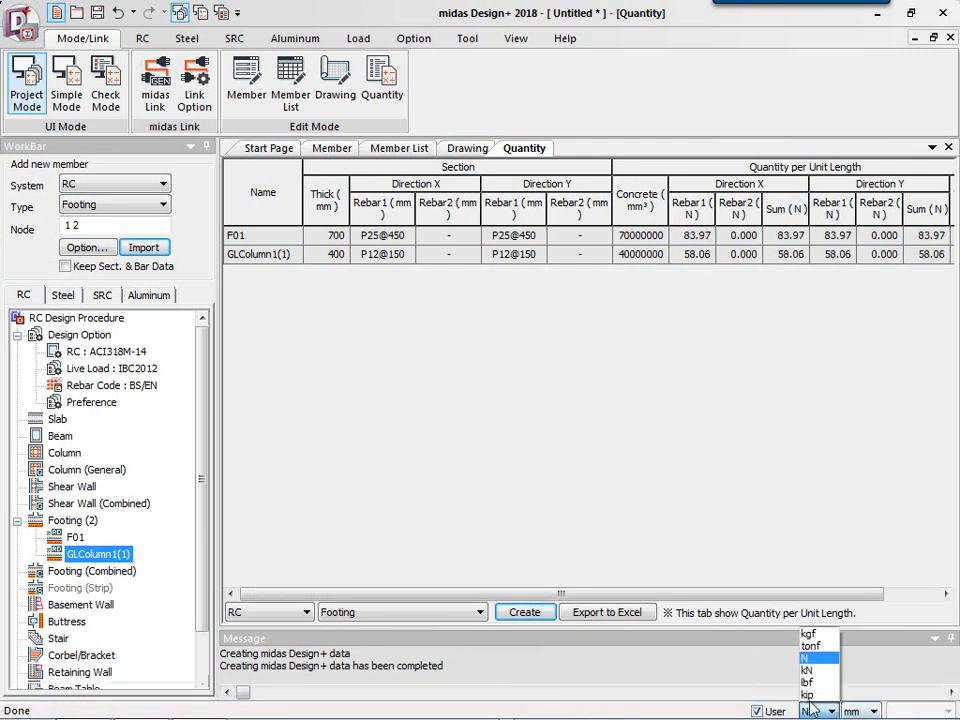
pyautogui.click(810, 646)
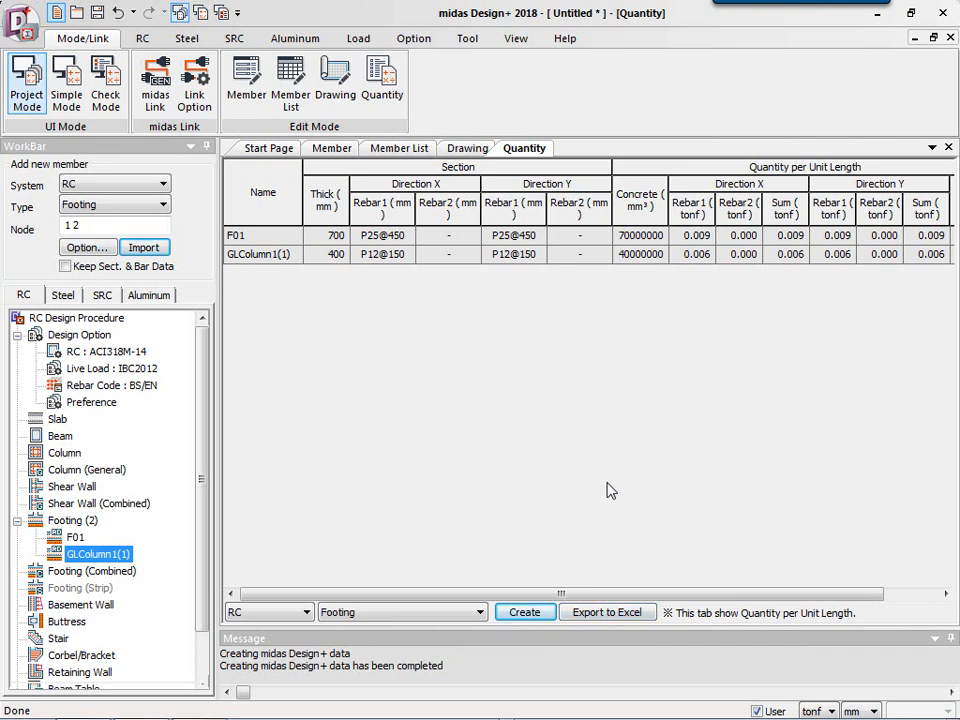
# Browse the member start page options and revisit the drawing and quantity results.
pyautogui.click(248, 80)
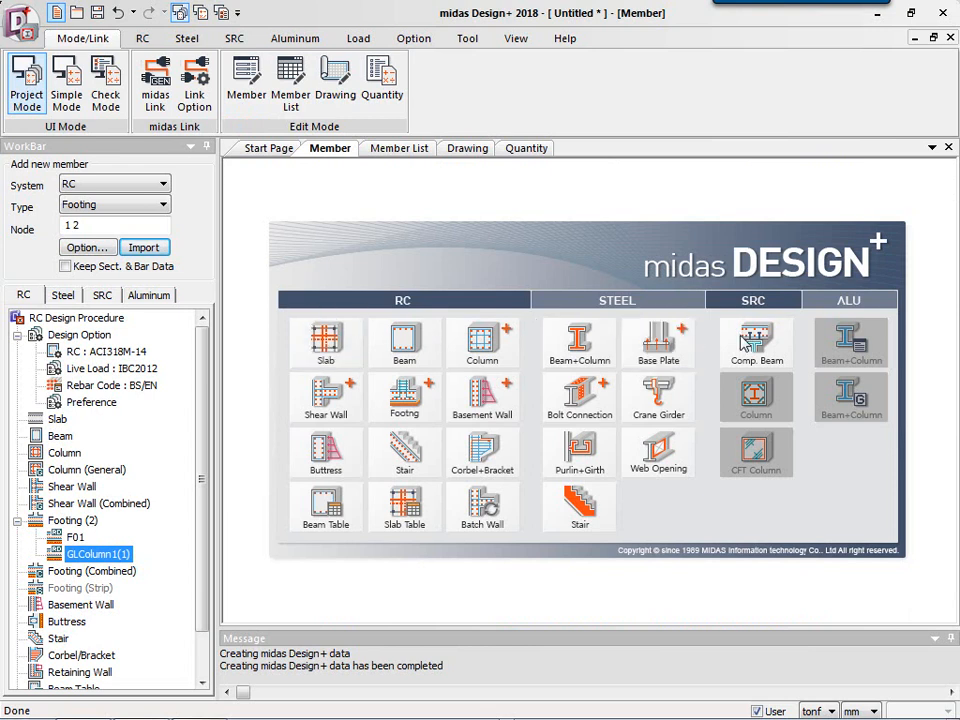
pyautogui.click(482, 400)
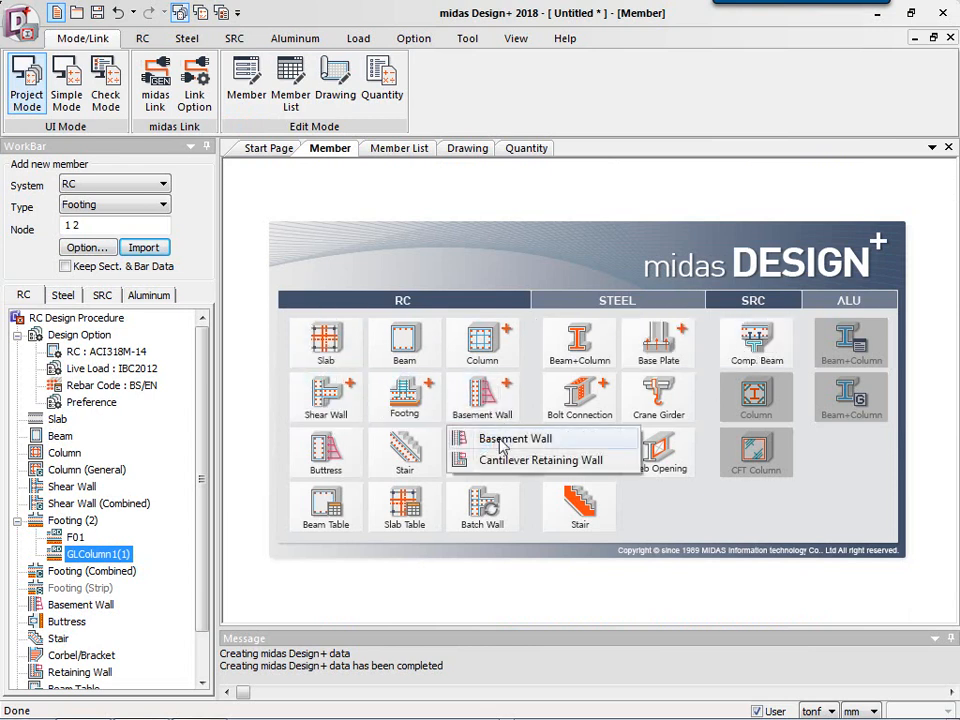
pyautogui.click(655, 205)
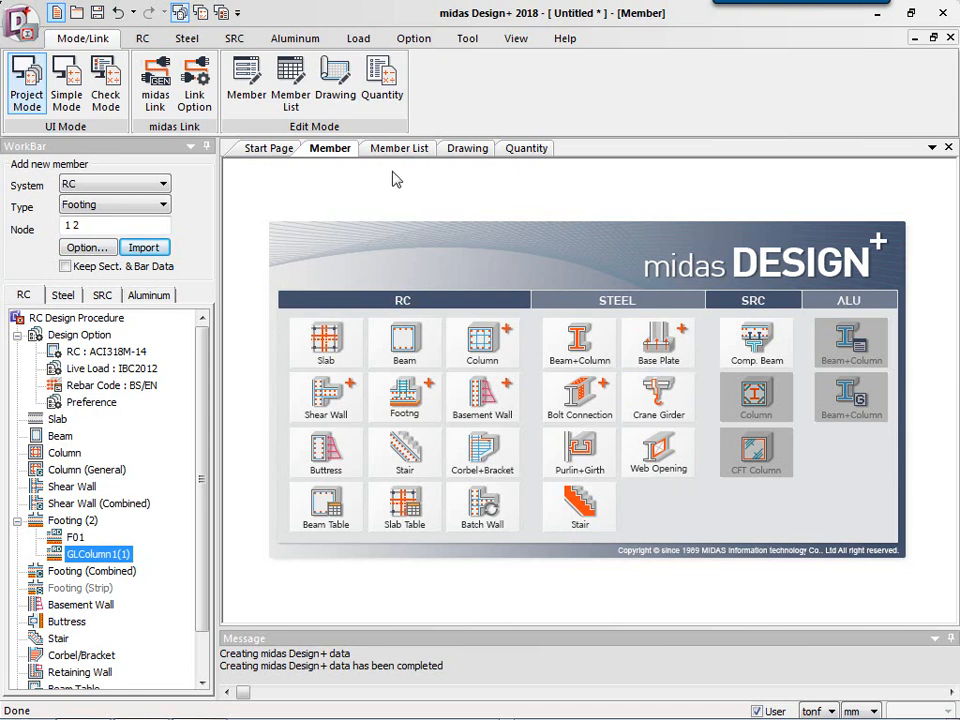
pyautogui.click(466, 148)
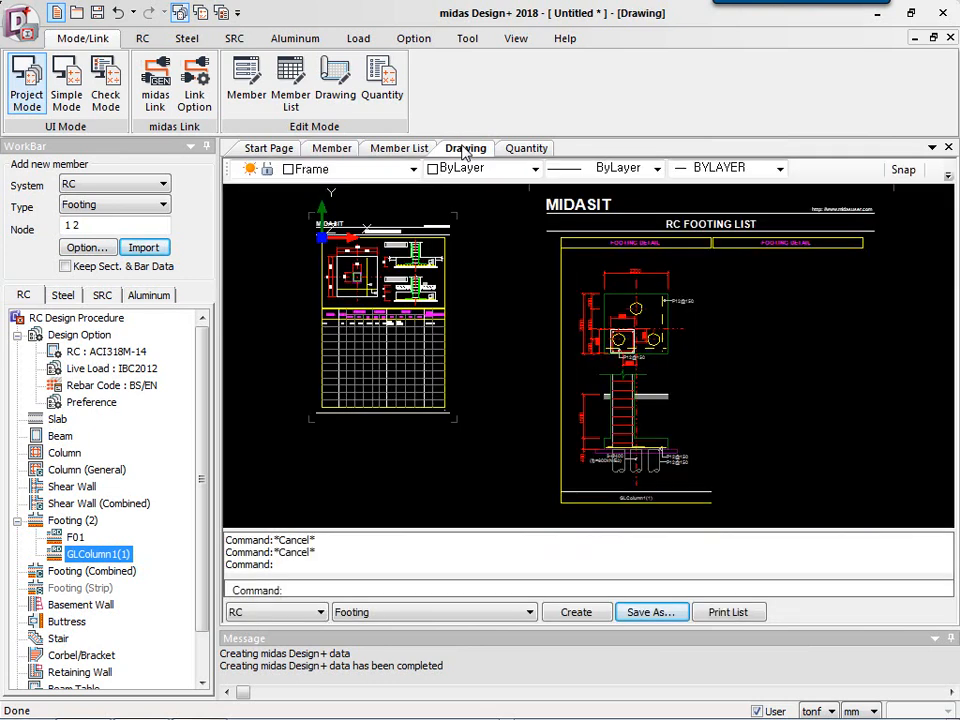
pyautogui.click(530, 149)
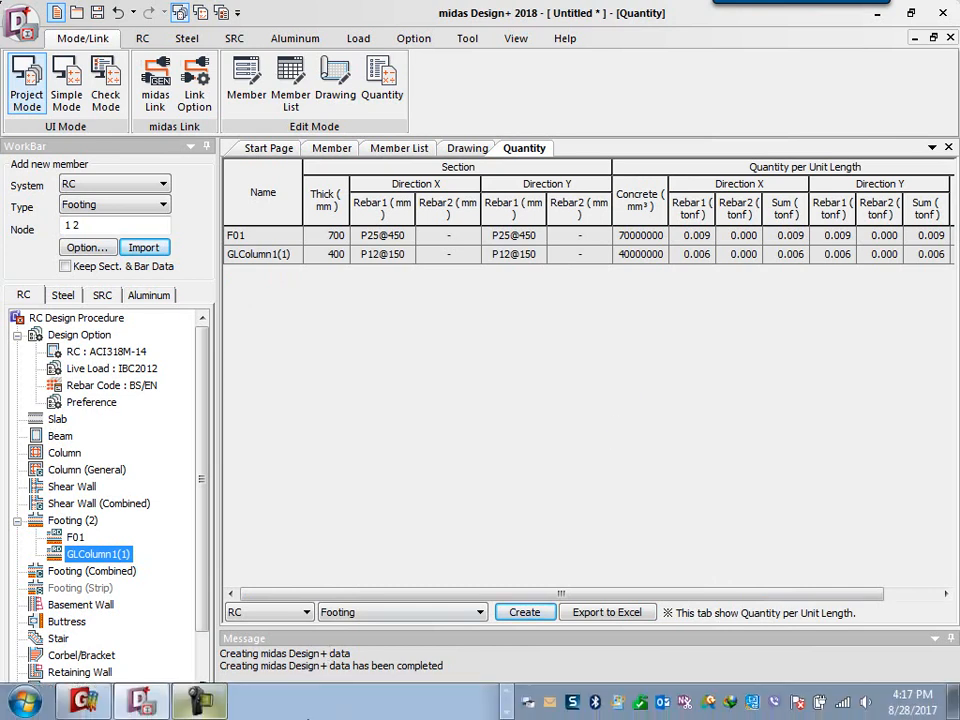
# Switch to midas Gen.
pyautogui.click(82, 700)
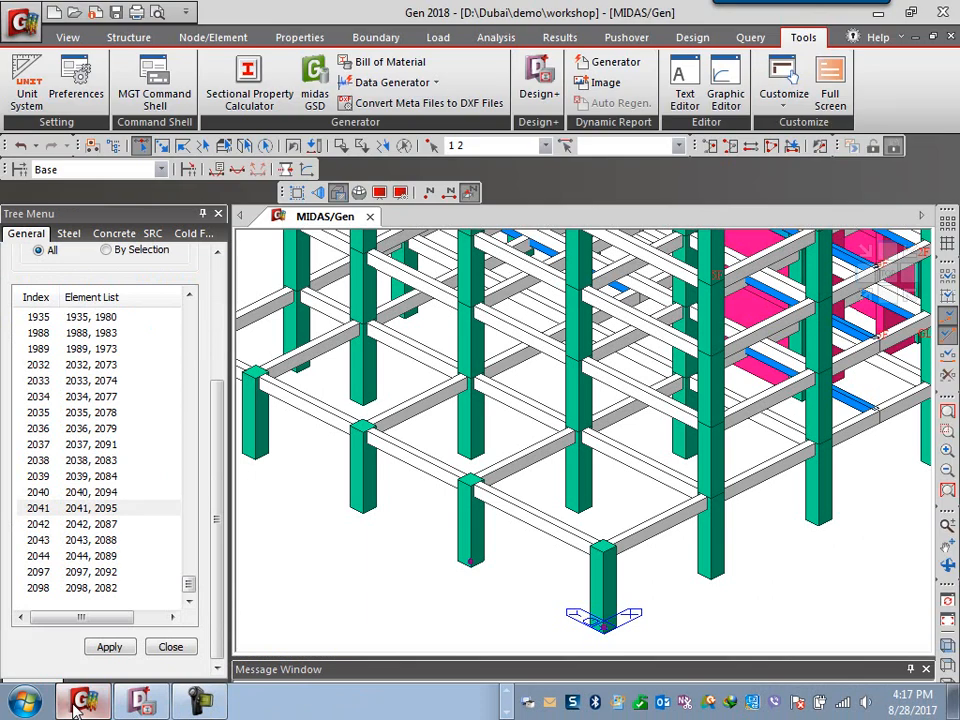
# Export the model as a midas Drawing file named workshop in the demo folder.
pyautogui.click(863, 292)
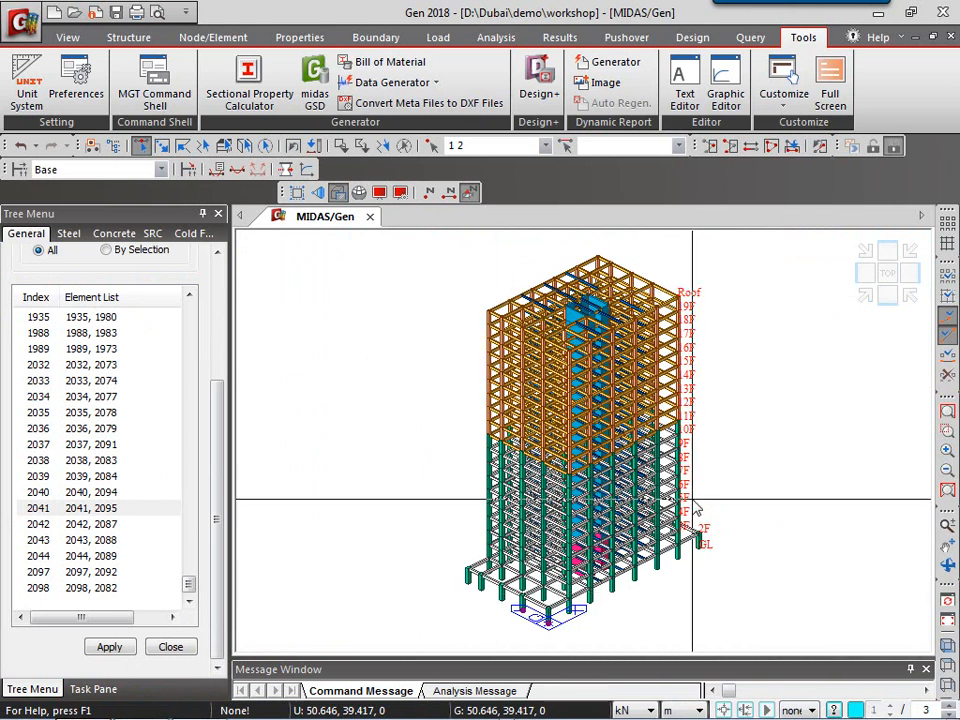
pyautogui.click(20, 20)
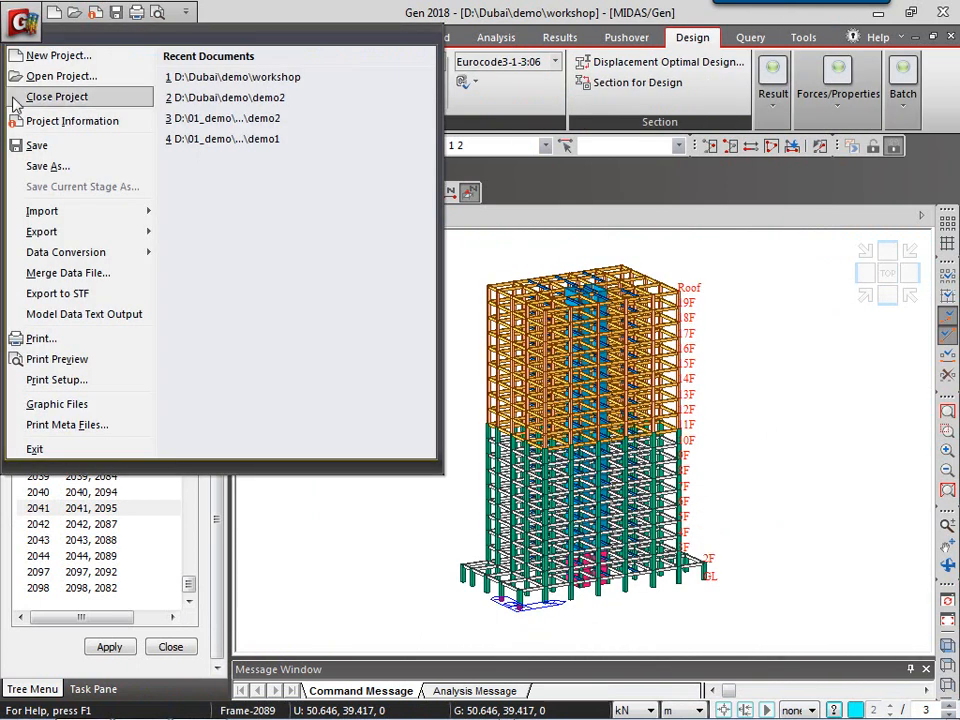
pyautogui.moveTo(37, 232)
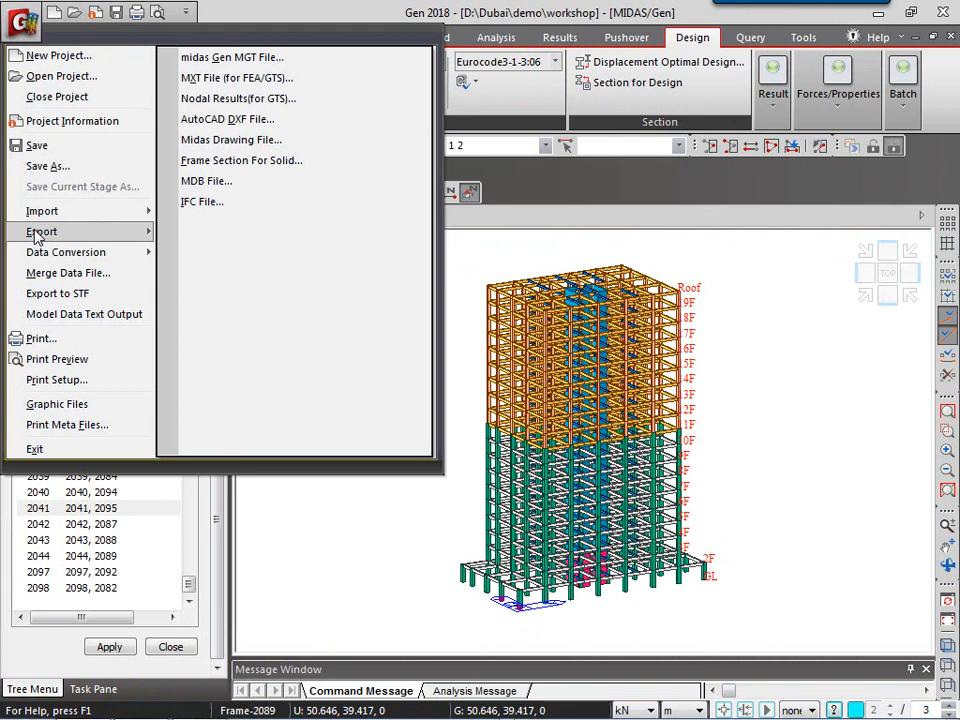
pyautogui.click(258, 147)
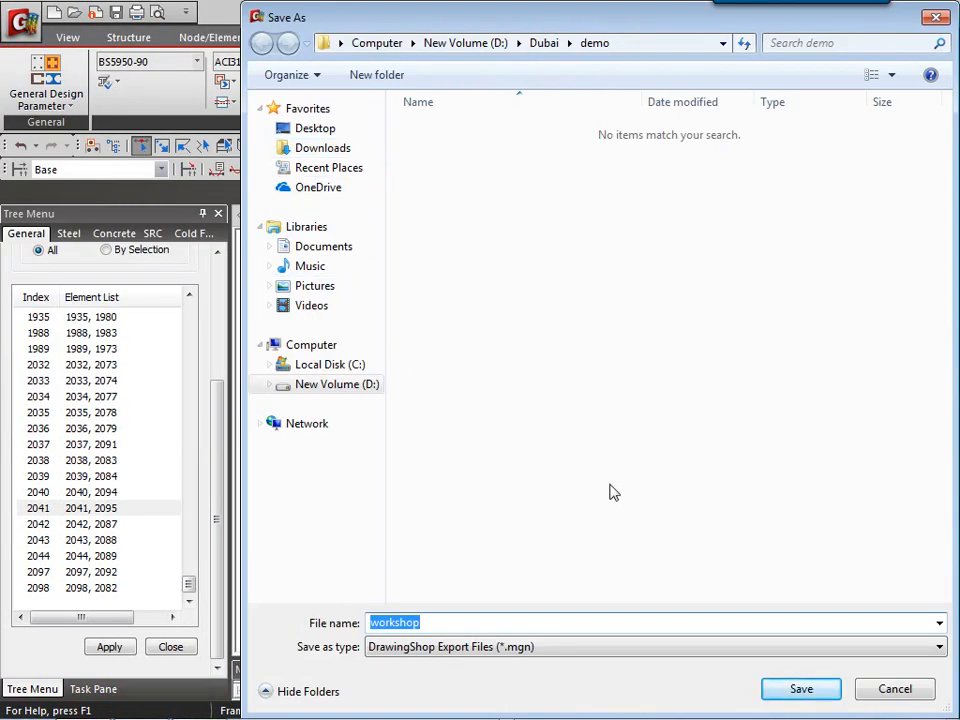
pyautogui.press('Return')
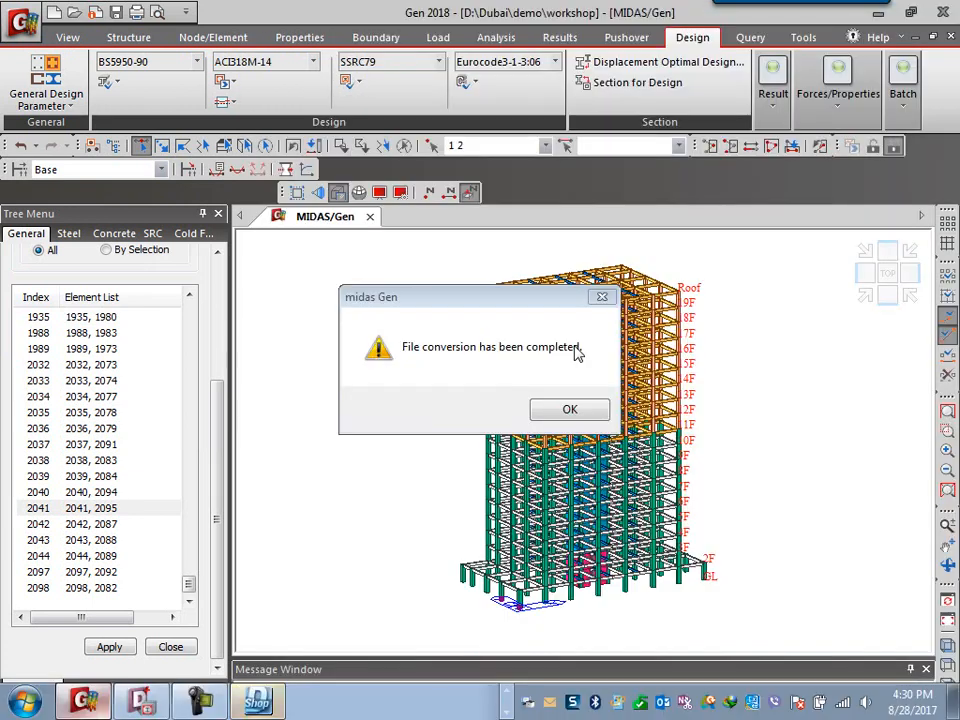
pyautogui.click(581, 414)
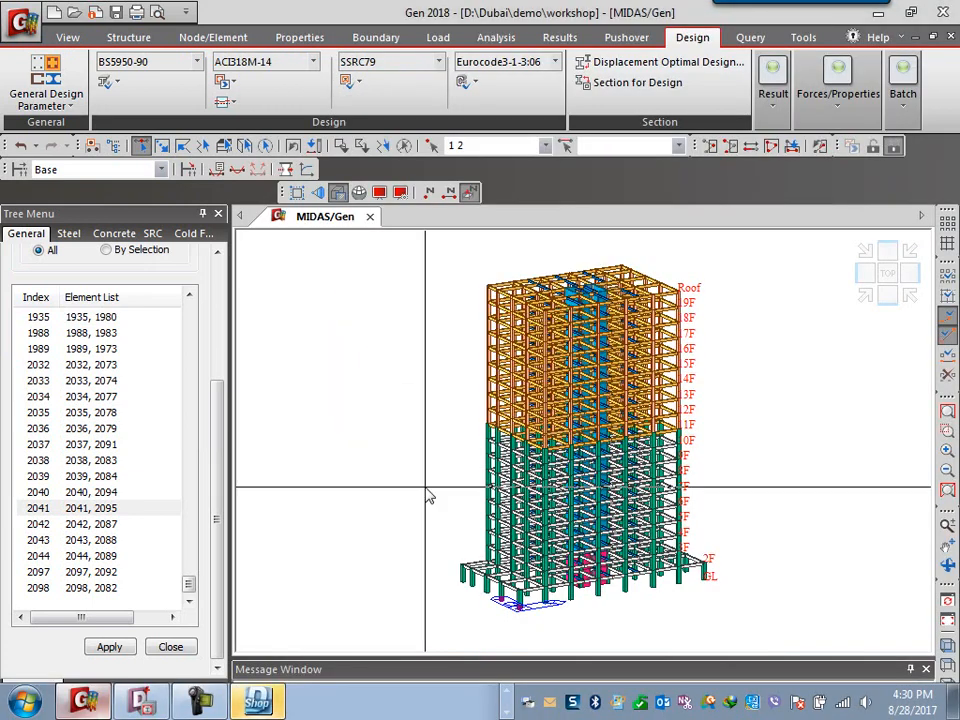
# Switch to DShop and start a new project.
pyautogui.click(257, 700)
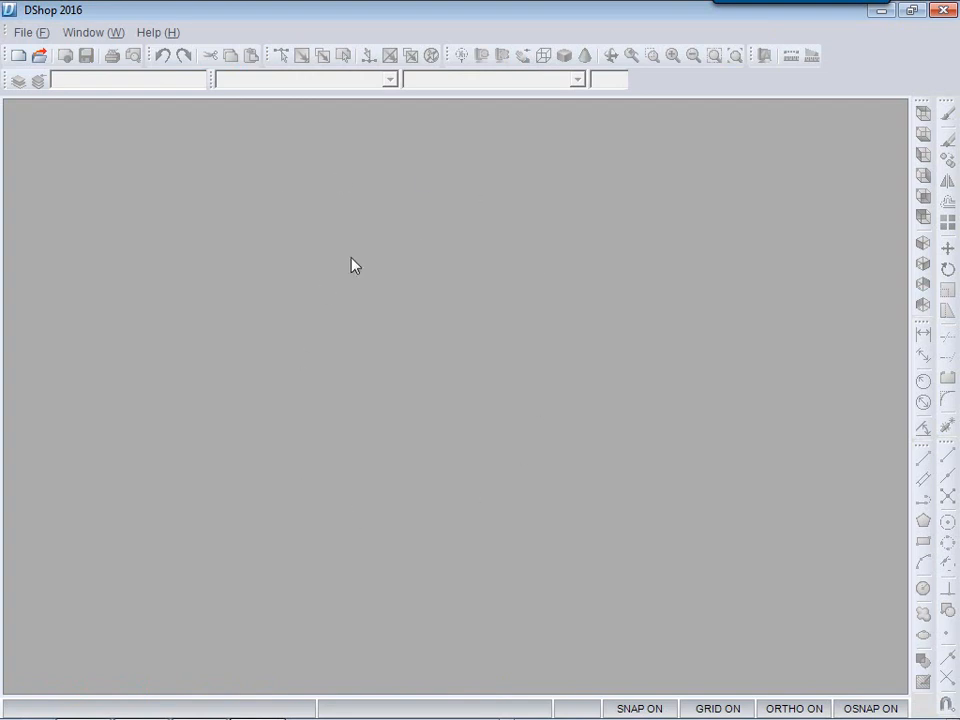
pyautogui.click(29, 35)
pyautogui.click(70, 53)
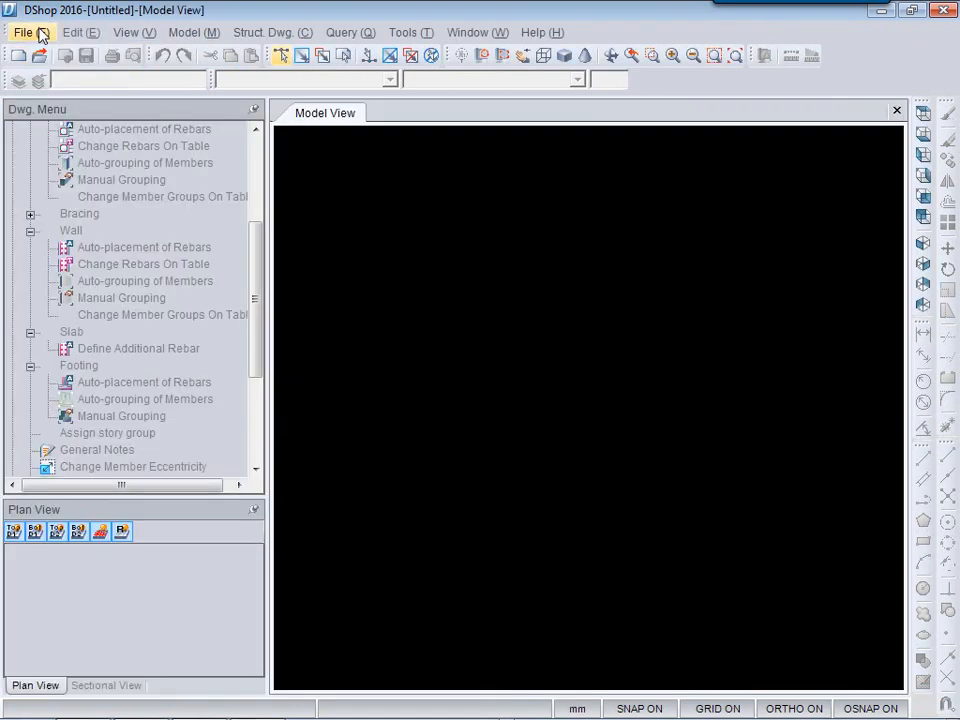
# Start a midas Gen import and select workshop.mgn from D:\Dubai\demo.
pyautogui.click(41, 35)
pyautogui.moveTo(58, 195)
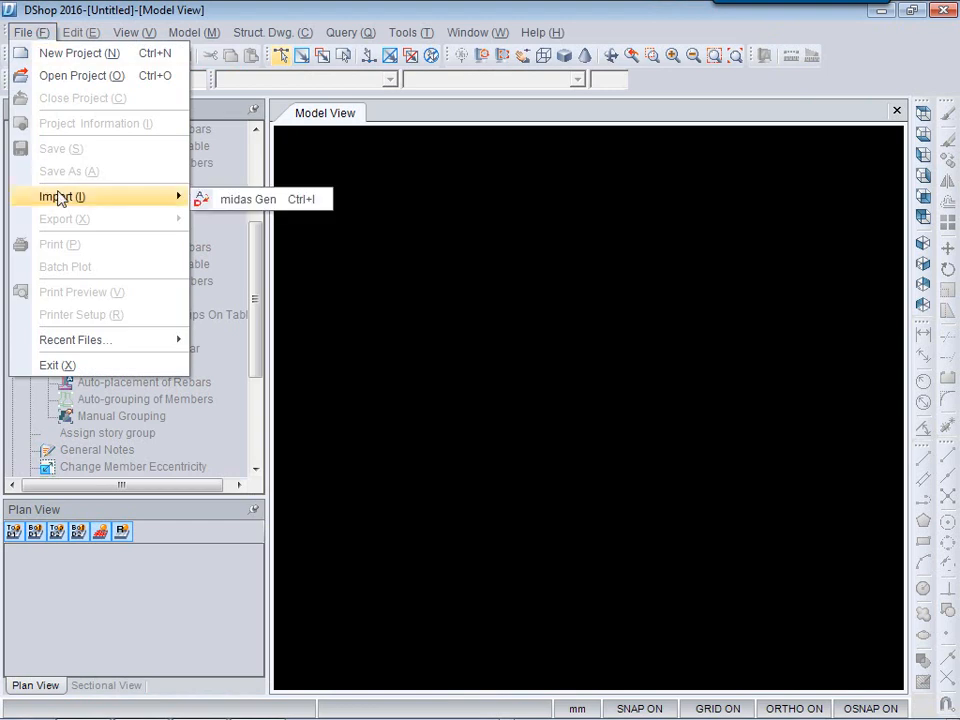
pyautogui.click(240, 203)
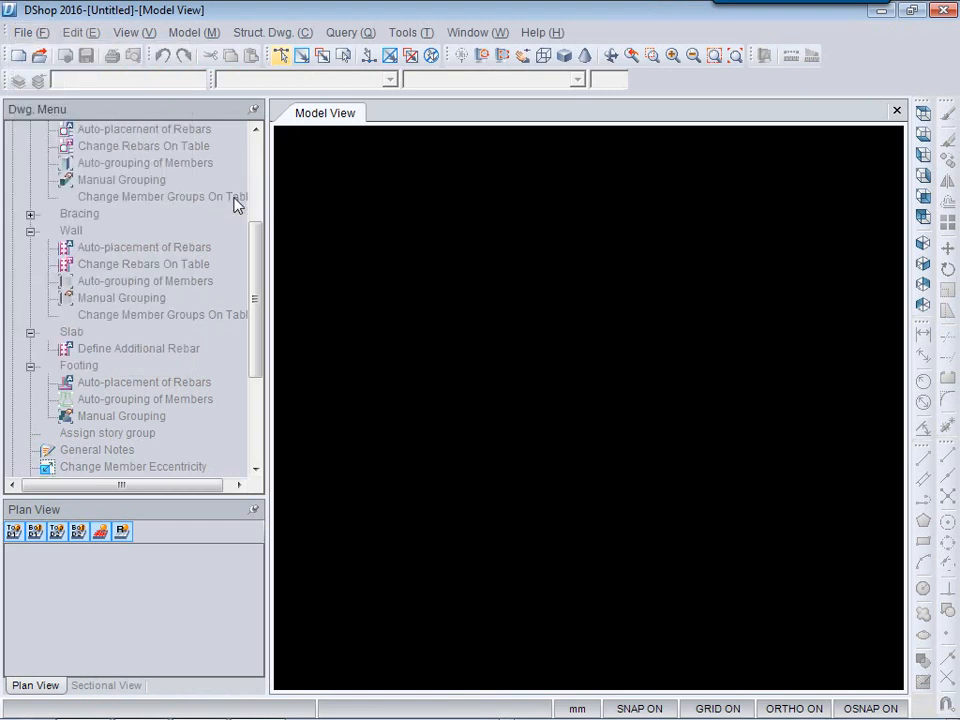
pyautogui.click(636, 114)
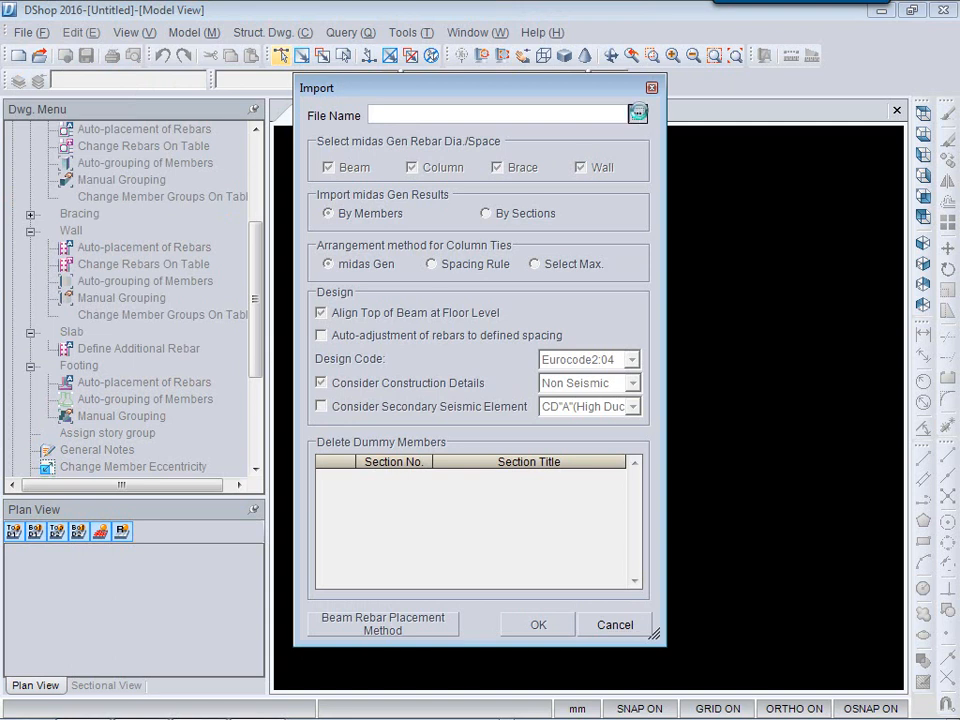
pyautogui.click(609, 139)
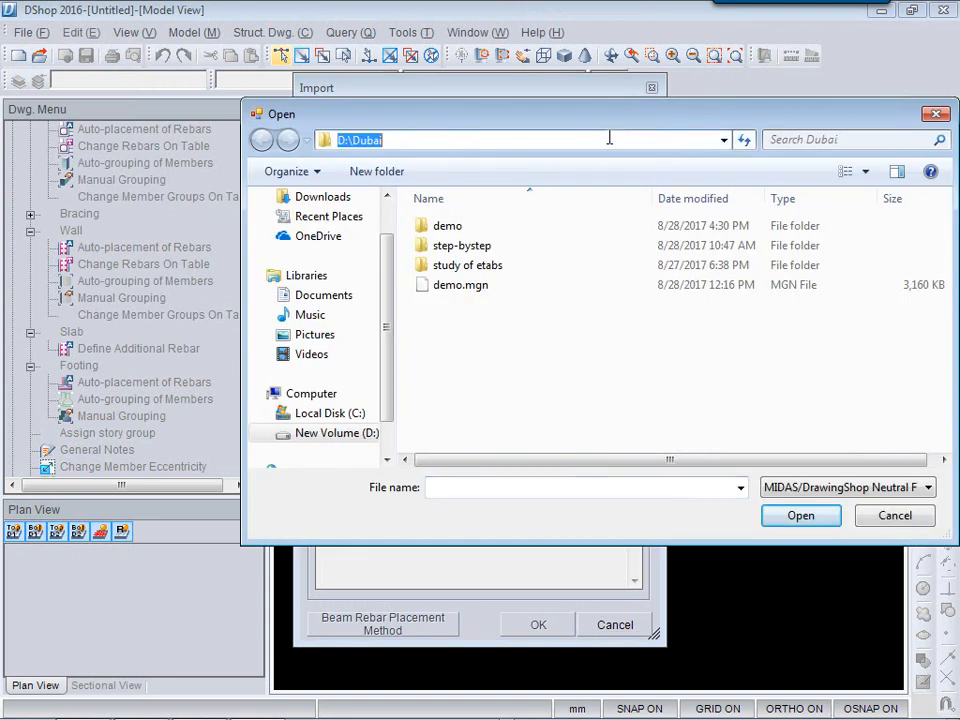
pyautogui.press('End')
pyautogui.write('\\demo')
pyautogui.press('Return')
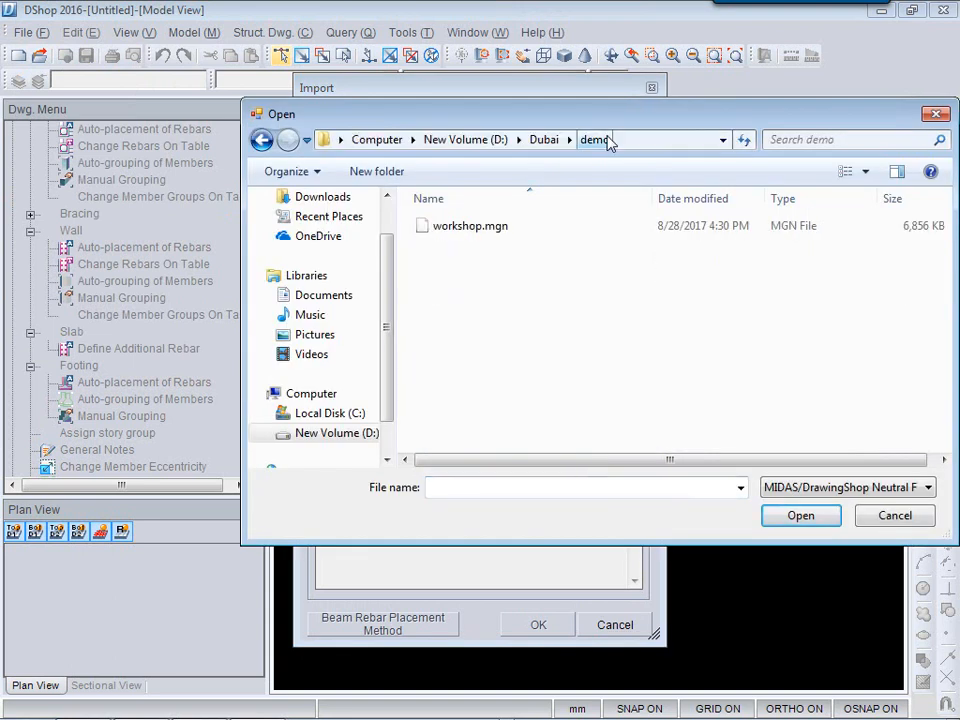
pyautogui.click(470, 226)
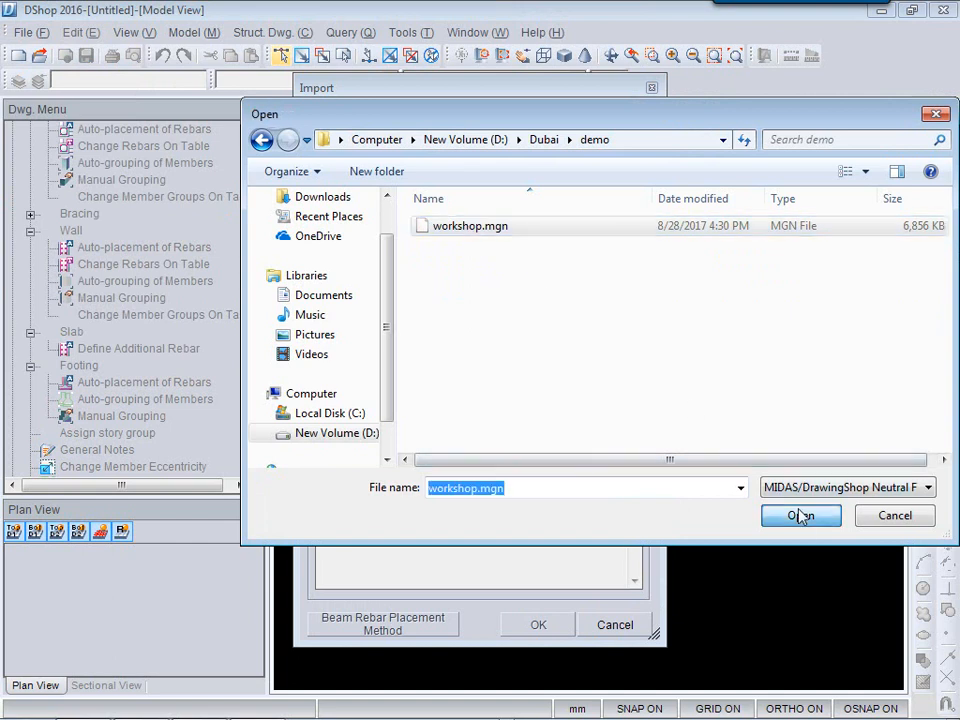
pyautogui.click(802, 515)
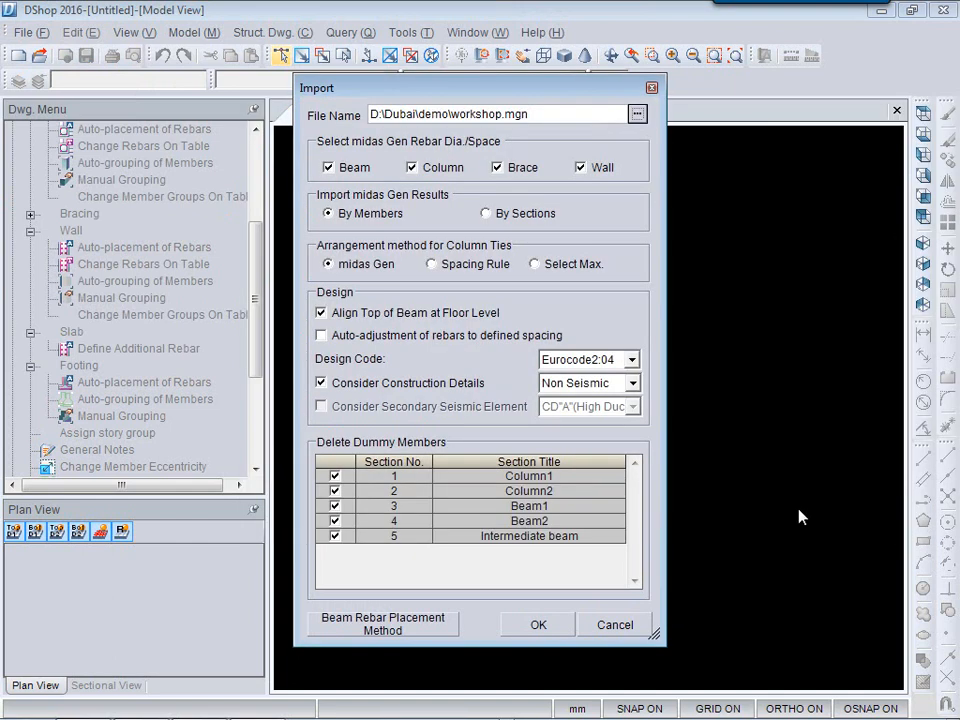
# Set the import design code to ACI318-11 and import the model.
pyautogui.click(602, 358)
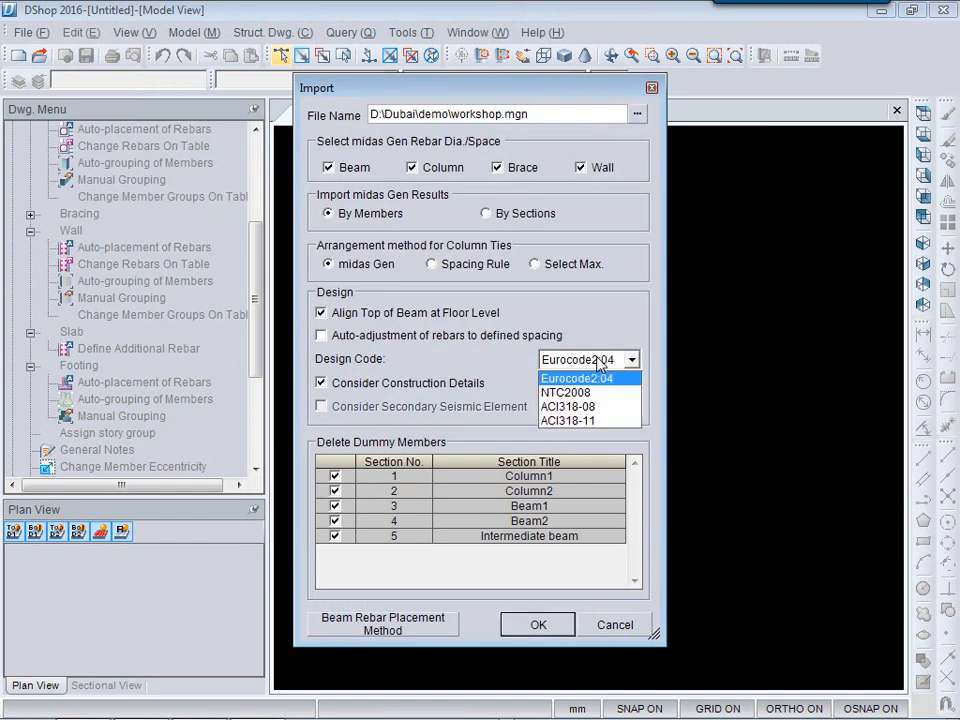
pyautogui.click(592, 421)
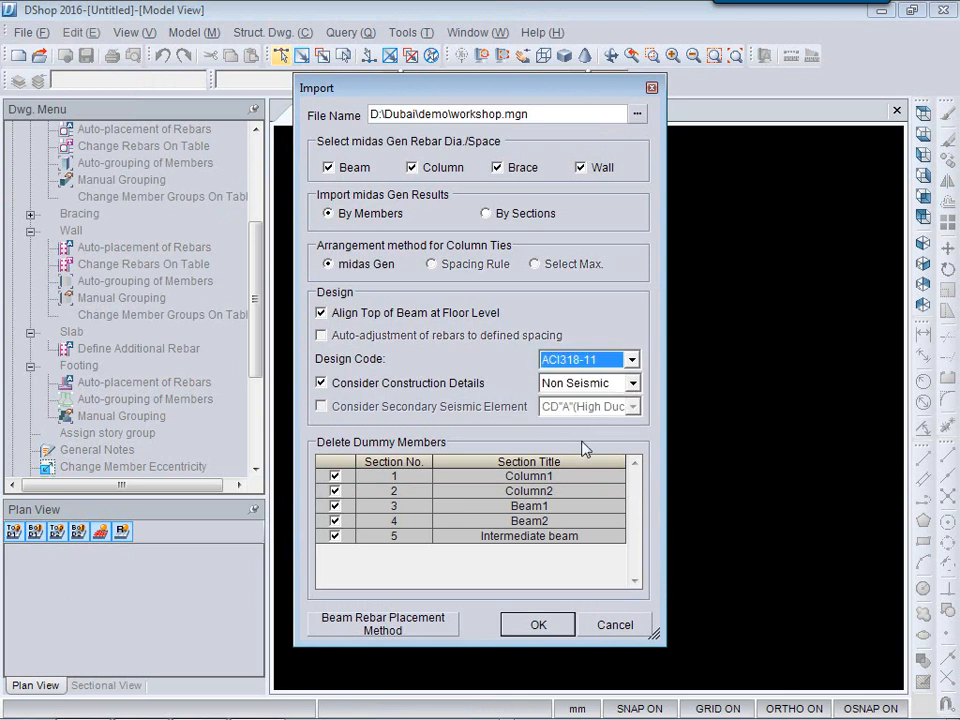
pyautogui.click(537, 621)
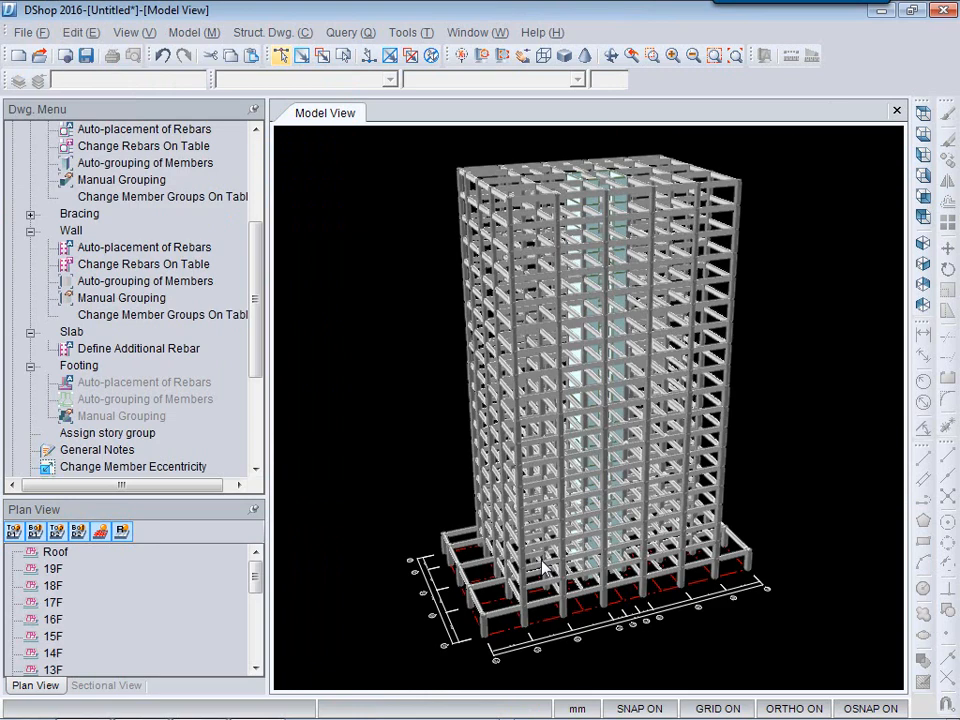
# Run auto-grouping of members for the beams.
pyautogui.moveTo(391, 531); pyautogui.dragTo(439, 553, button='middle')
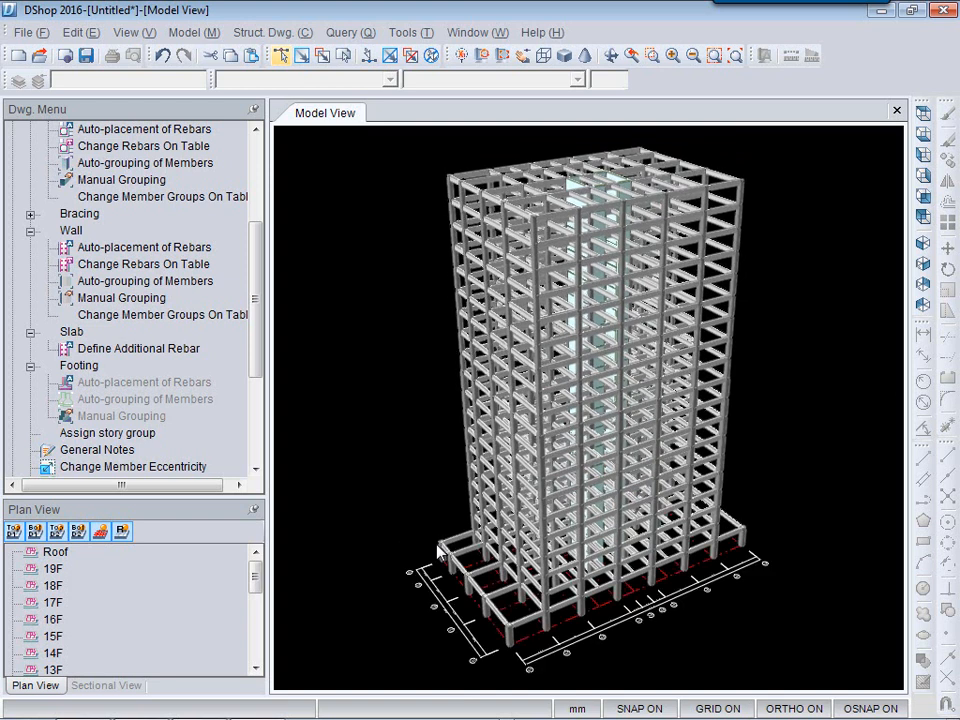
pyautogui.moveTo(253, 311); pyautogui.dragTo(256, 220)
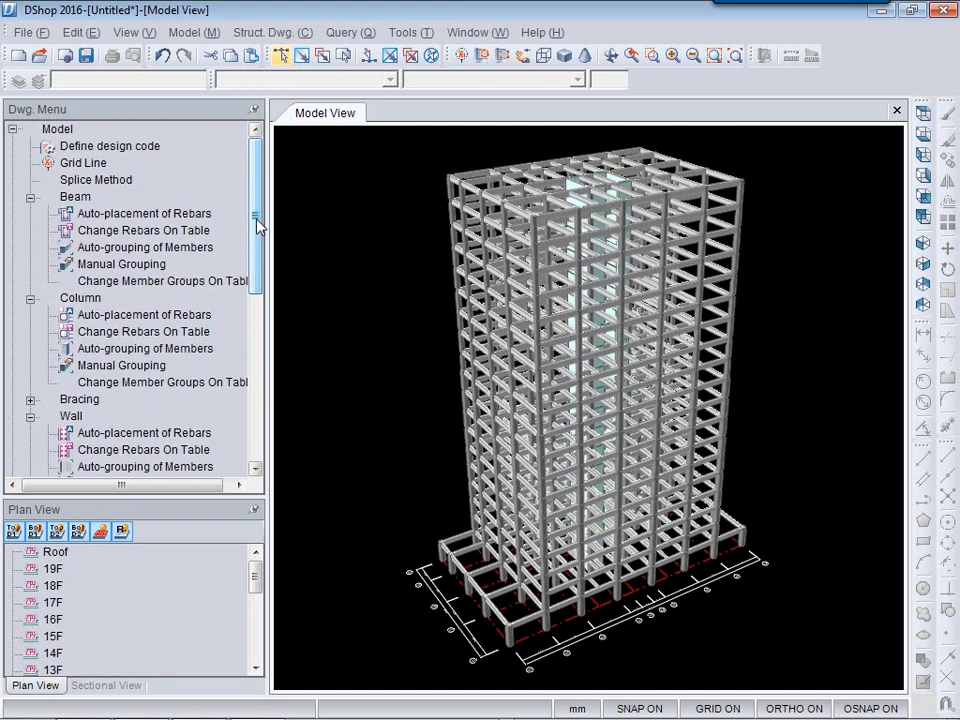
pyautogui.doubleClick(125, 248)
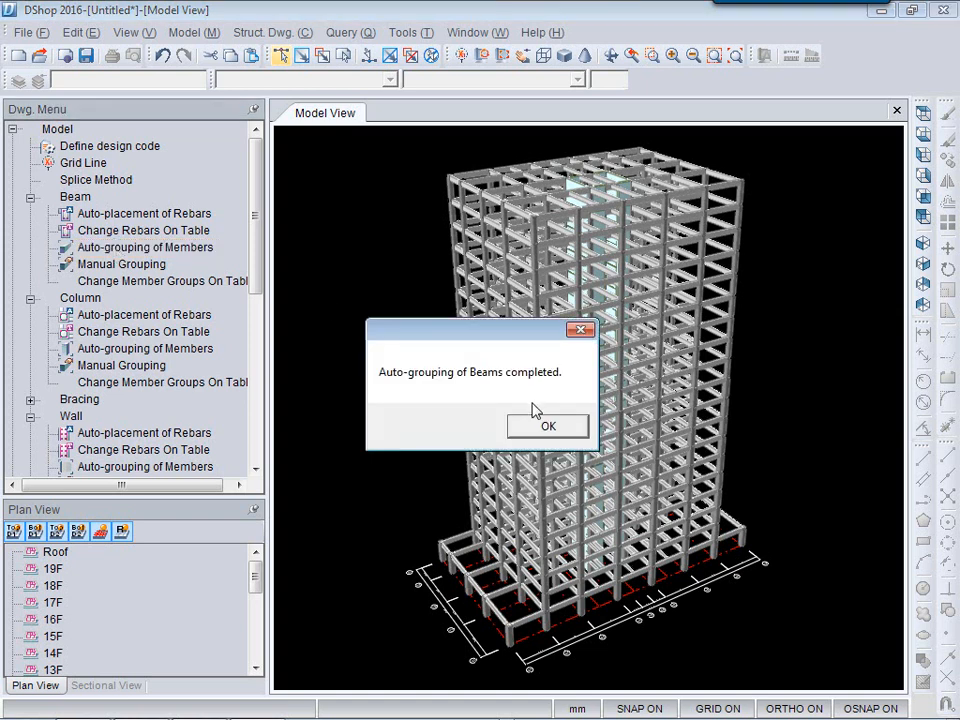
pyautogui.click(531, 427)
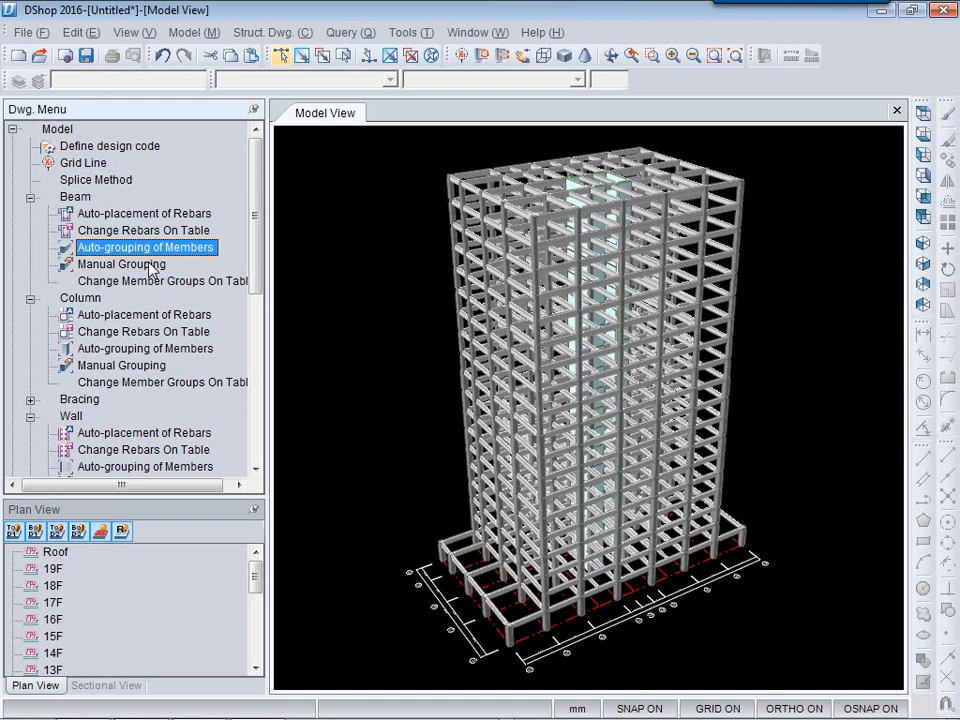
# Run auto-grouping of members for the columns and the walls.
pyautogui.doubleClick(133, 350)
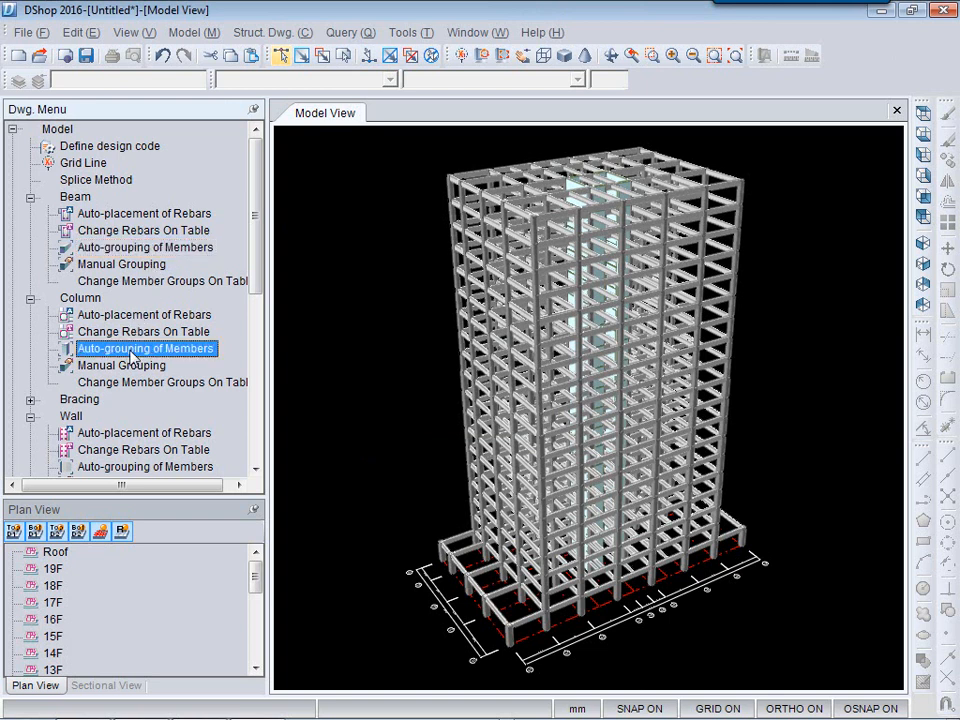
pyautogui.click(553, 431)
pyautogui.doubleClick(128, 467)
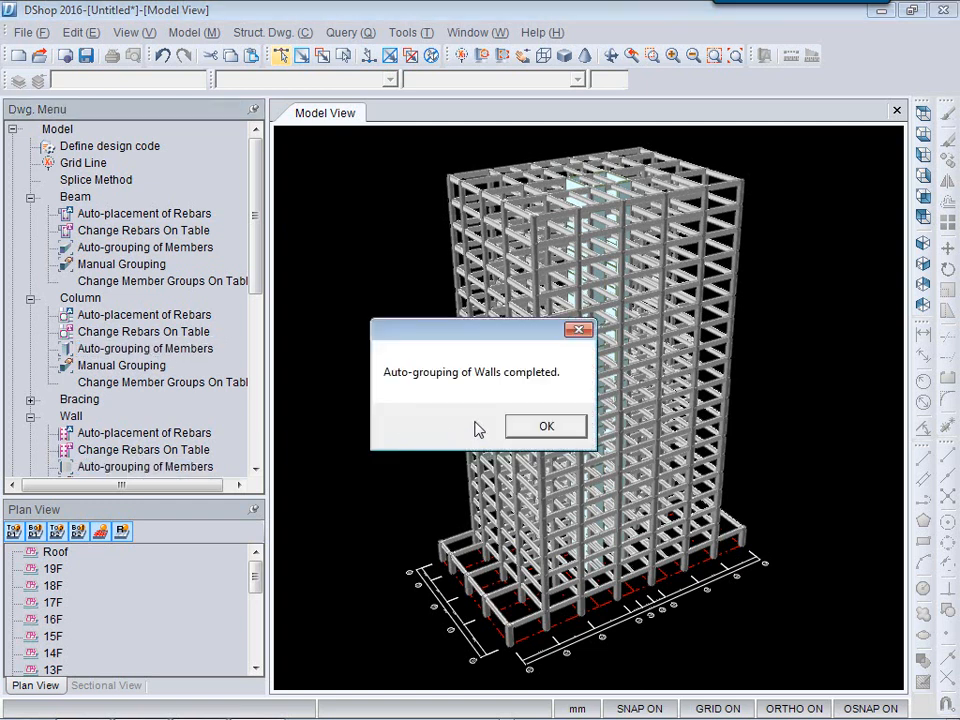
pyautogui.click(540, 428)
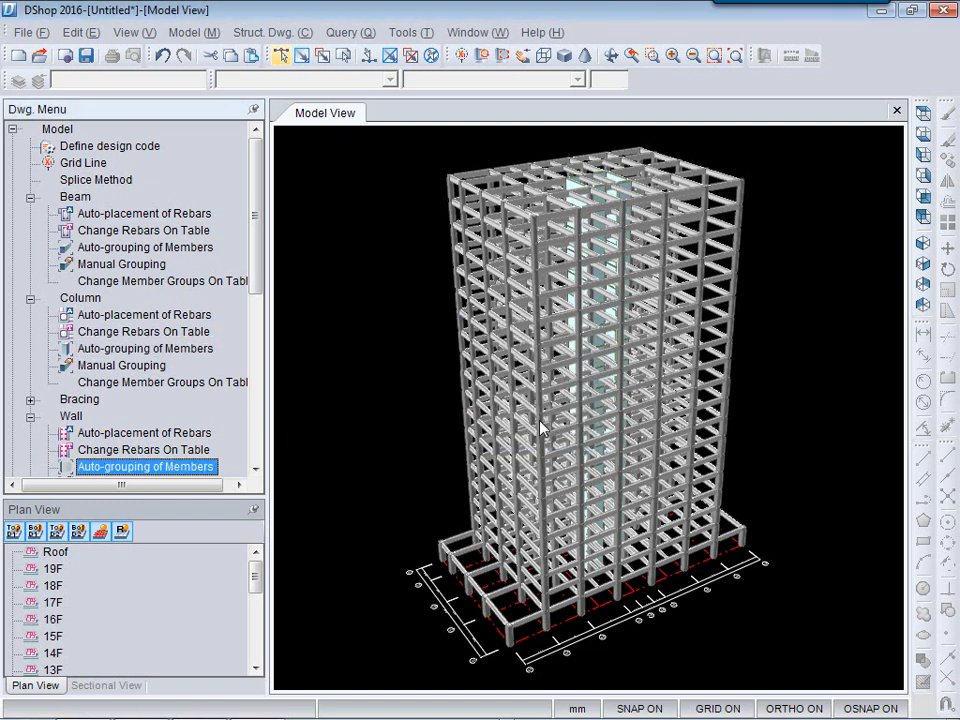
# Open the 17F plan view and examine its beams, columns and walls.
pyautogui.click(50, 602)
pyautogui.doubleClick(50, 602)
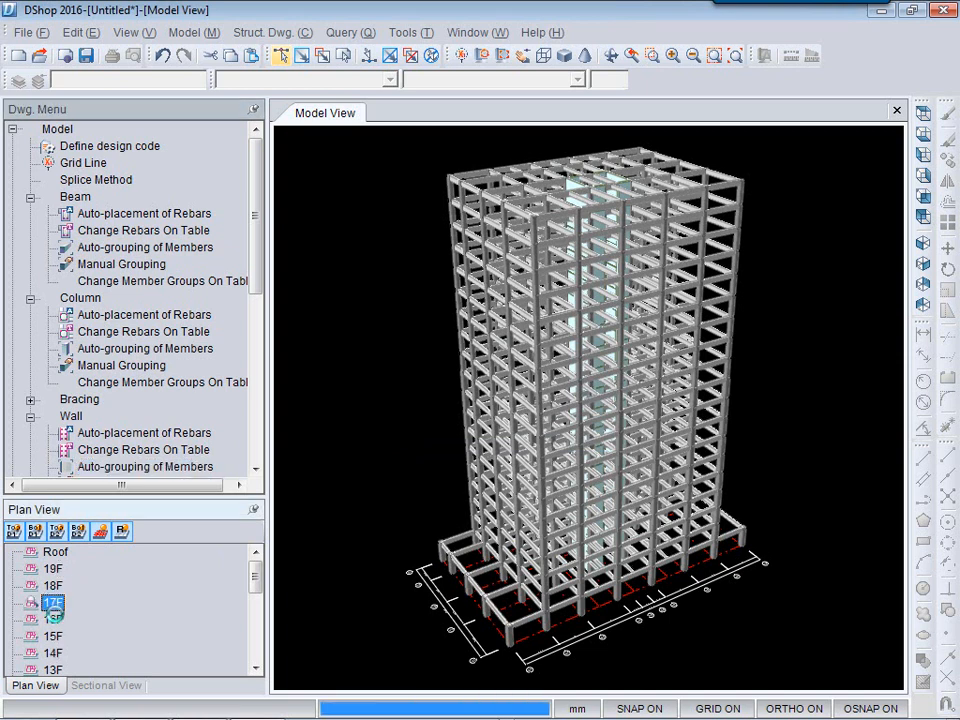
pyautogui.scroll(7, 478, 480)
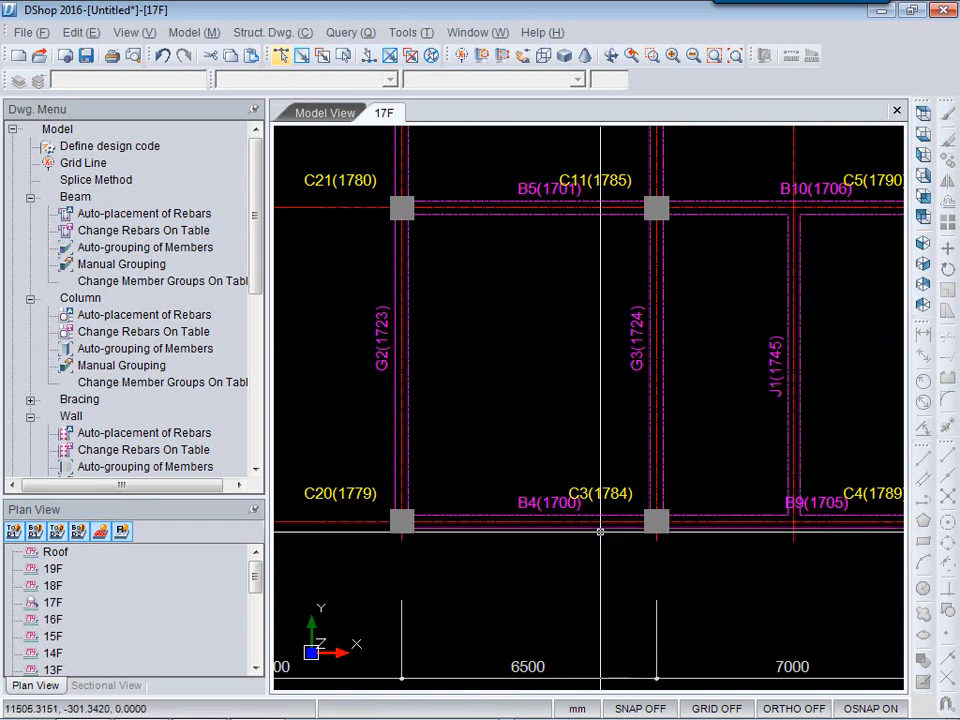
pyautogui.moveTo(561, 405); pyautogui.dragTo(518, 537, button='middle')
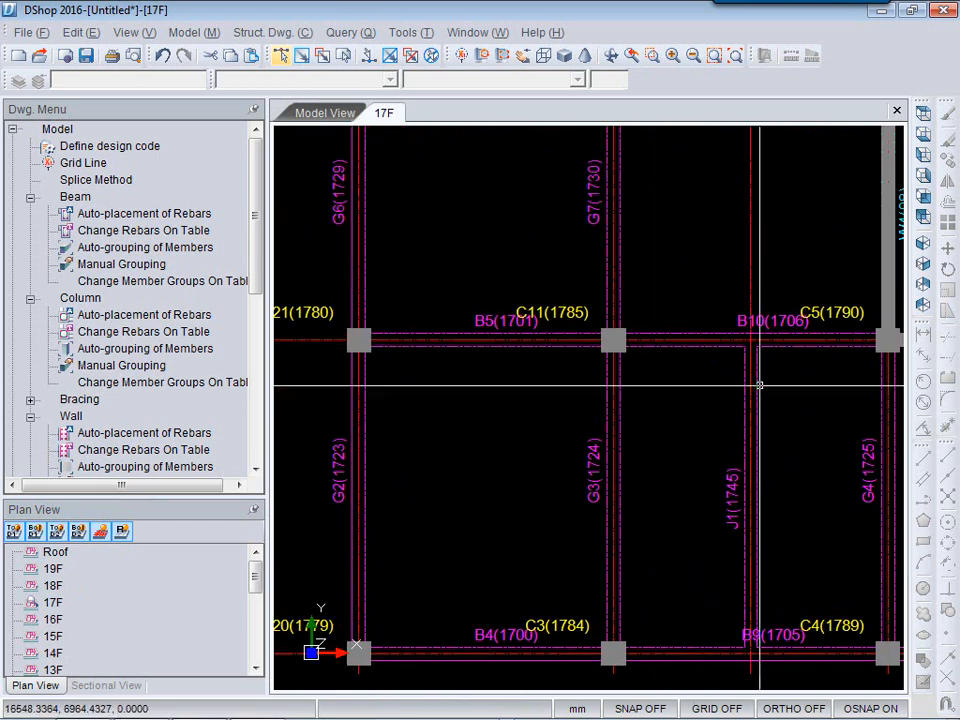
pyautogui.moveTo(745, 493); pyautogui.dragTo(536, 585, button='middle')
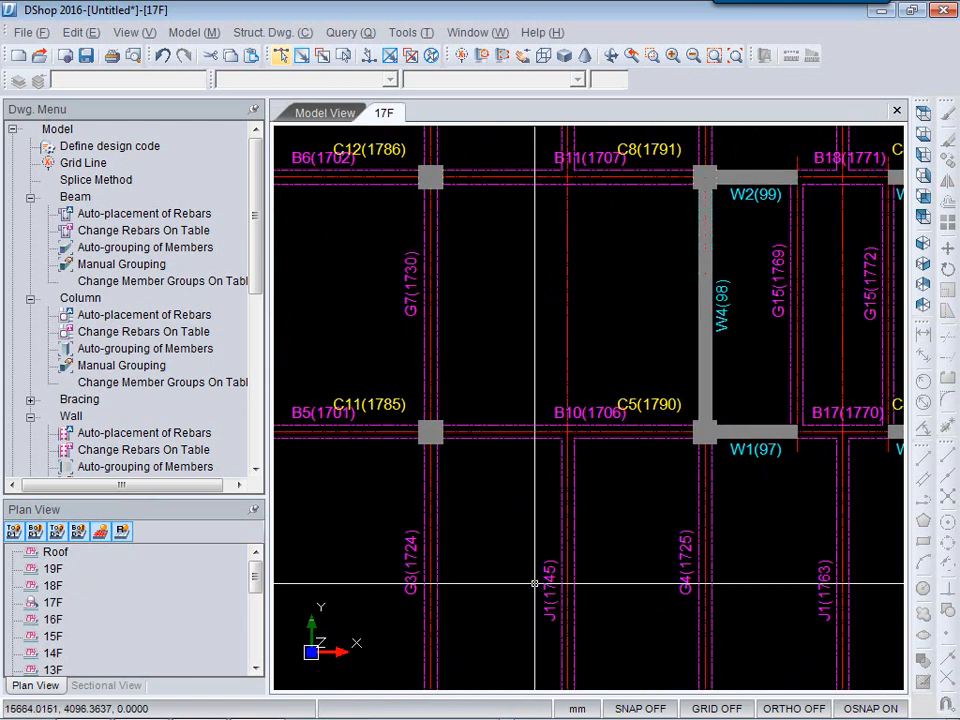
pyautogui.moveTo(668, 628); pyautogui.dragTo(583, 469, button='middle')
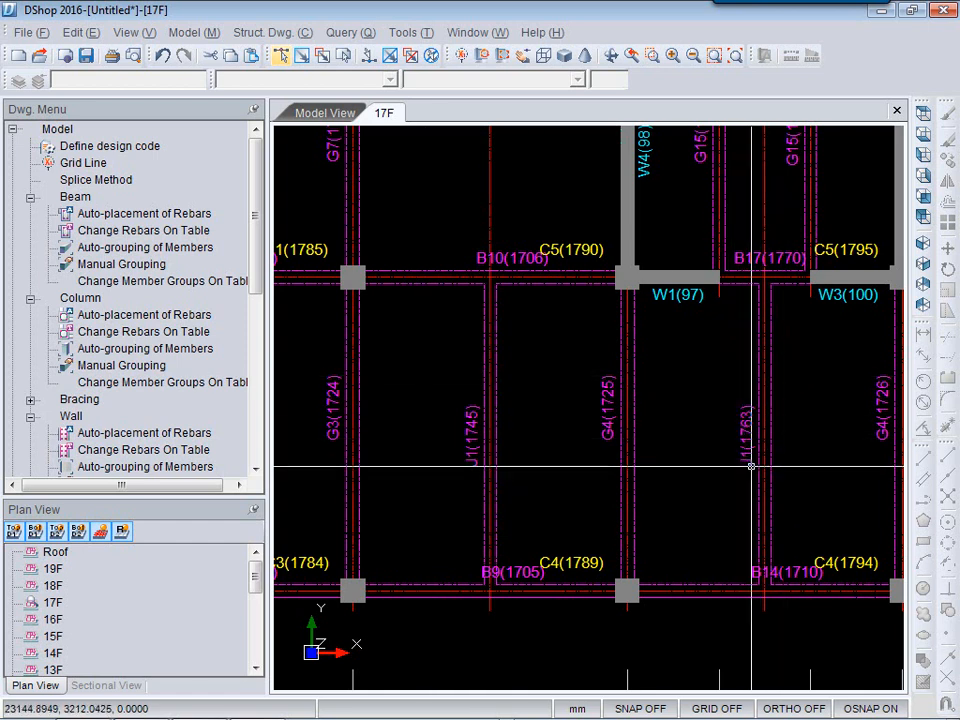
pyautogui.moveTo(810, 468); pyautogui.dragTo(516, 462, button='middle')
pyautogui.moveTo(583, 502)
pyautogui.mouseDown(button='middle')
pyautogui.moveTo(655, 465)
pyautogui.moveTo(762, 433)
pyautogui.mouseUp(button='middle')
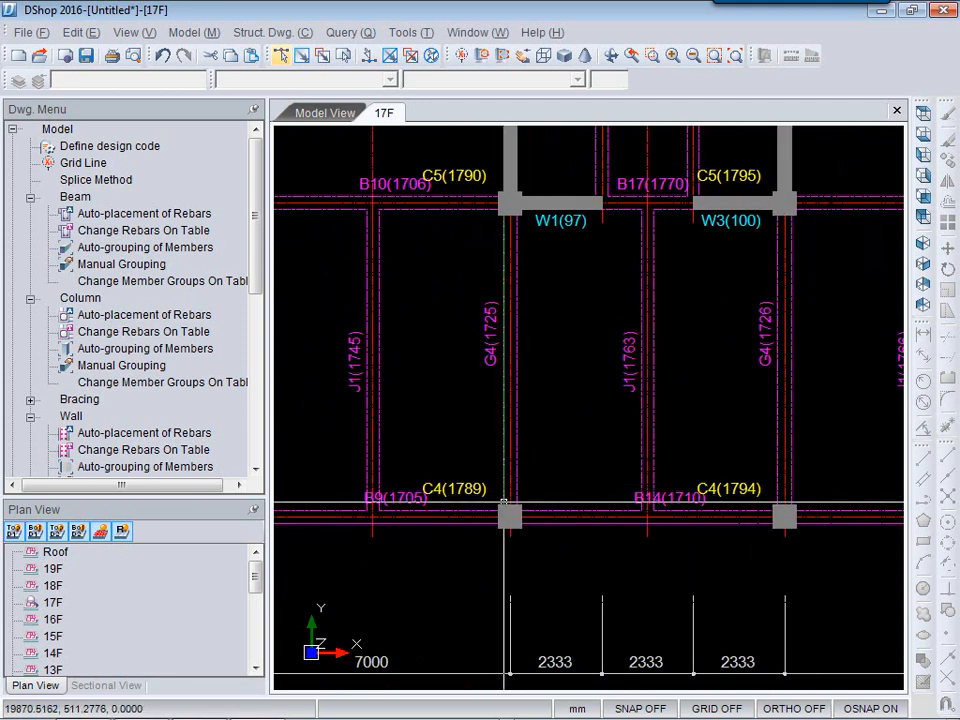
pyautogui.scroll(-3, 640, 505)
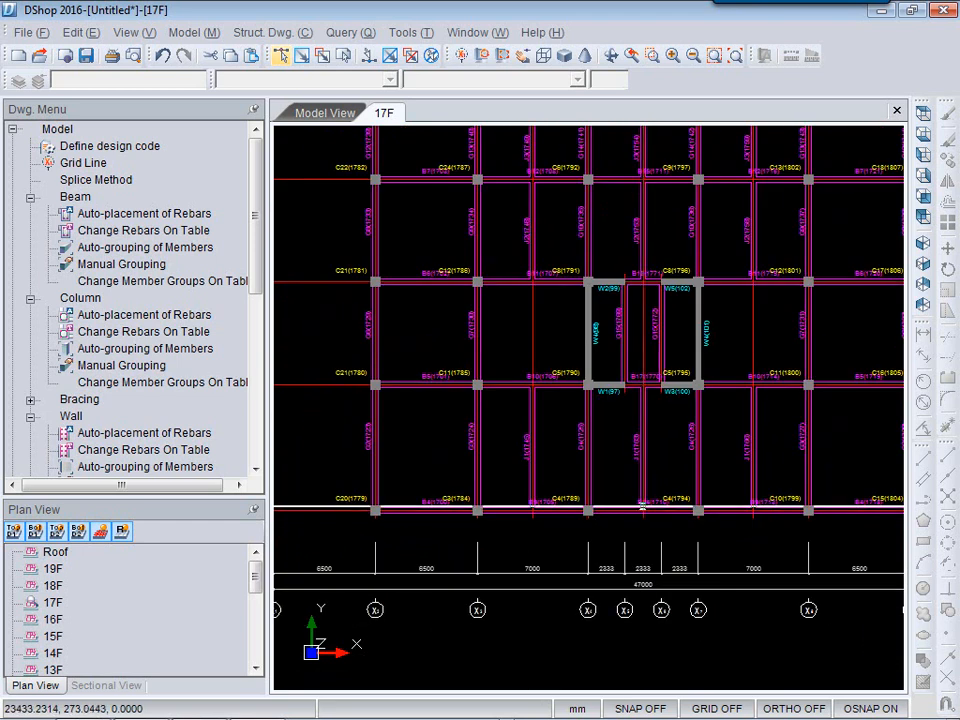
pyautogui.scroll(-2, 642, 508)
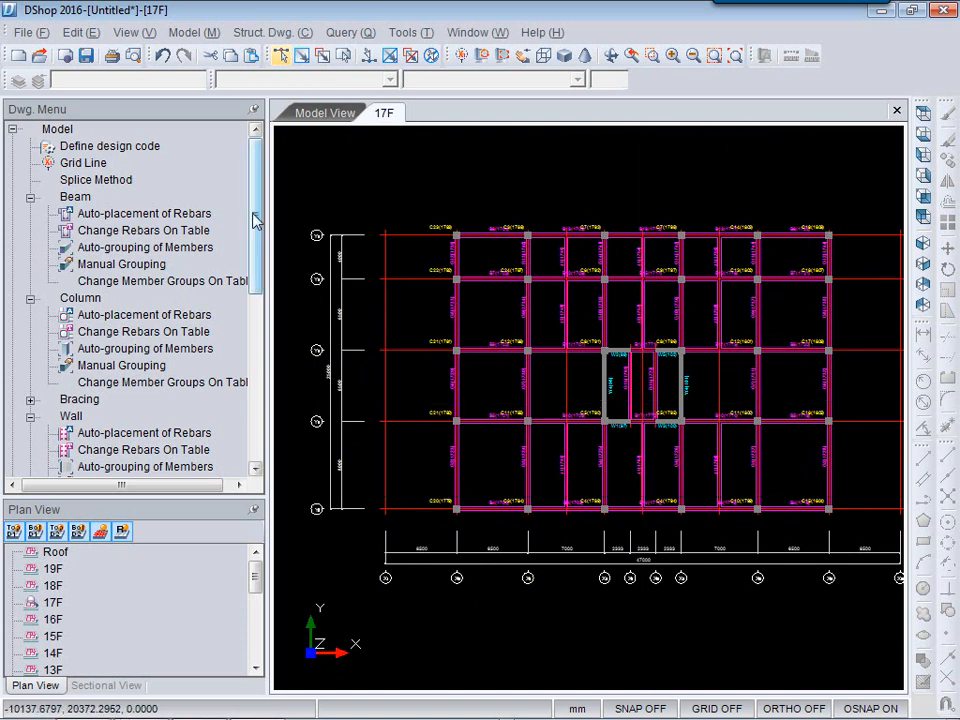
# Open the rebar details of the beam along the plan's top edge.
pyautogui.moveTo(256, 222); pyautogui.dragTo(258, 288)
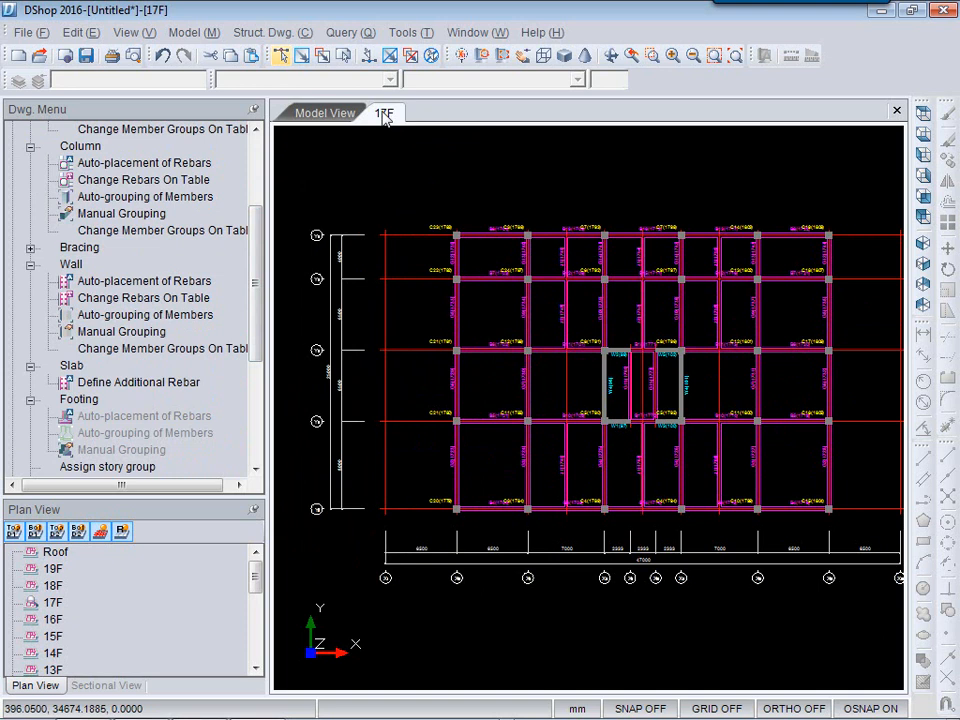
pyautogui.click(476, 236)
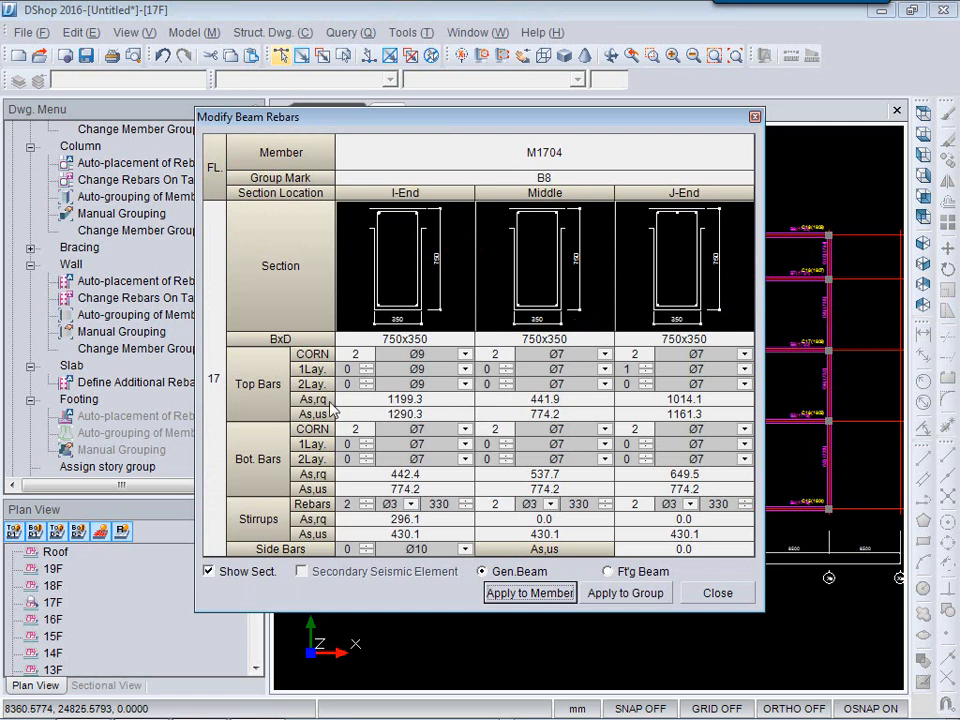
# Review the beam's required and provided rebar areas at each section and close the beam rebar dialog.
pyautogui.click(440, 400)
pyautogui.click(643, 400)
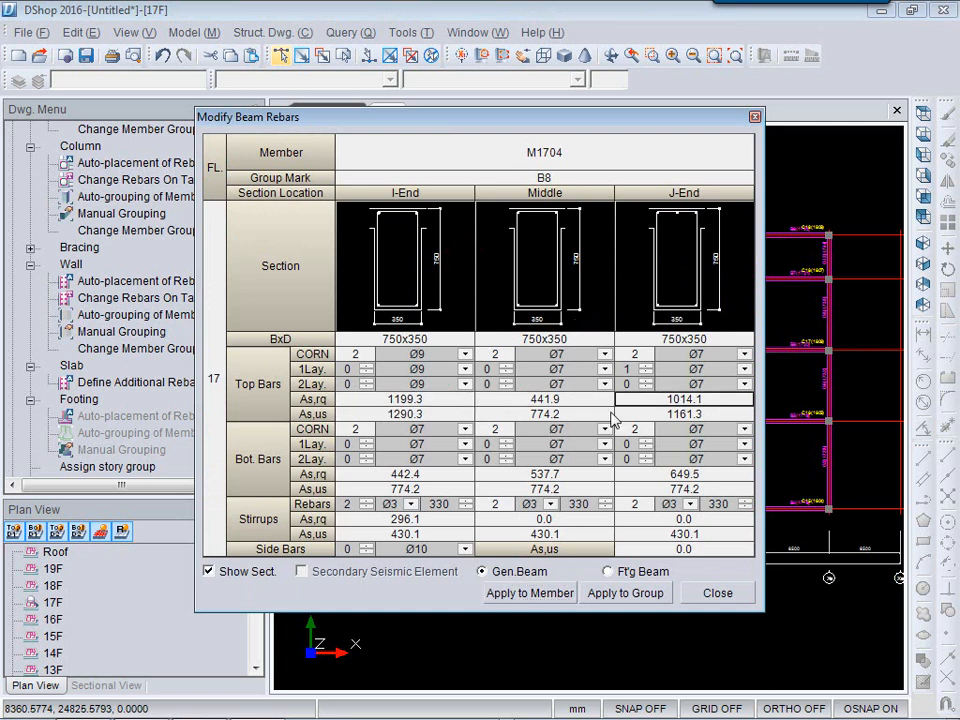
pyautogui.click(684, 418)
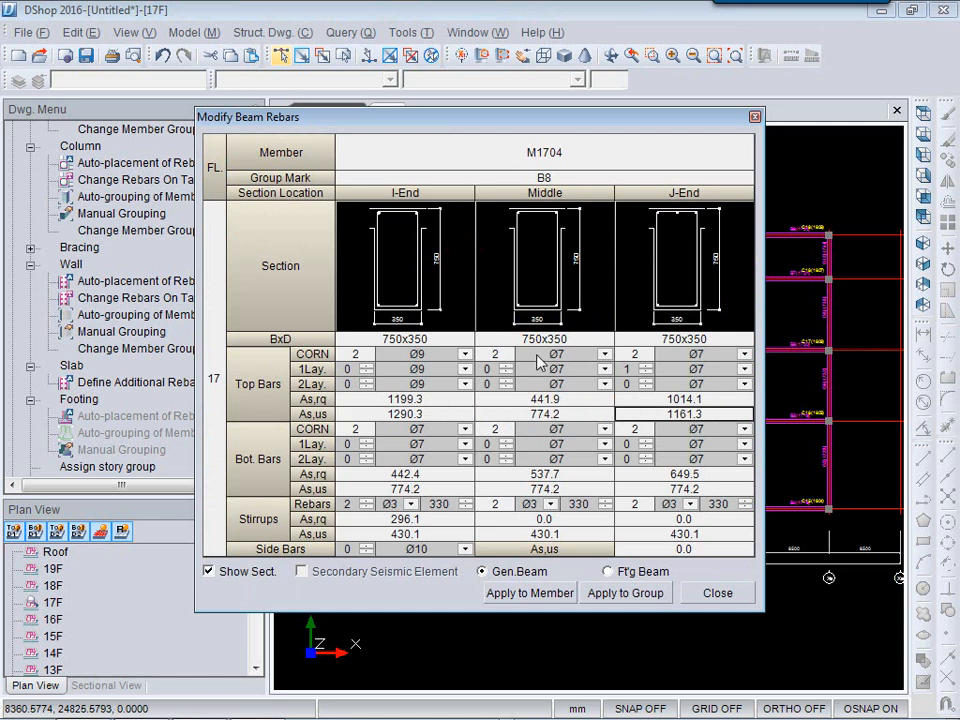
pyautogui.click(410, 415)
pyautogui.click(534, 416)
pyautogui.click(652, 418)
pyautogui.click(708, 594)
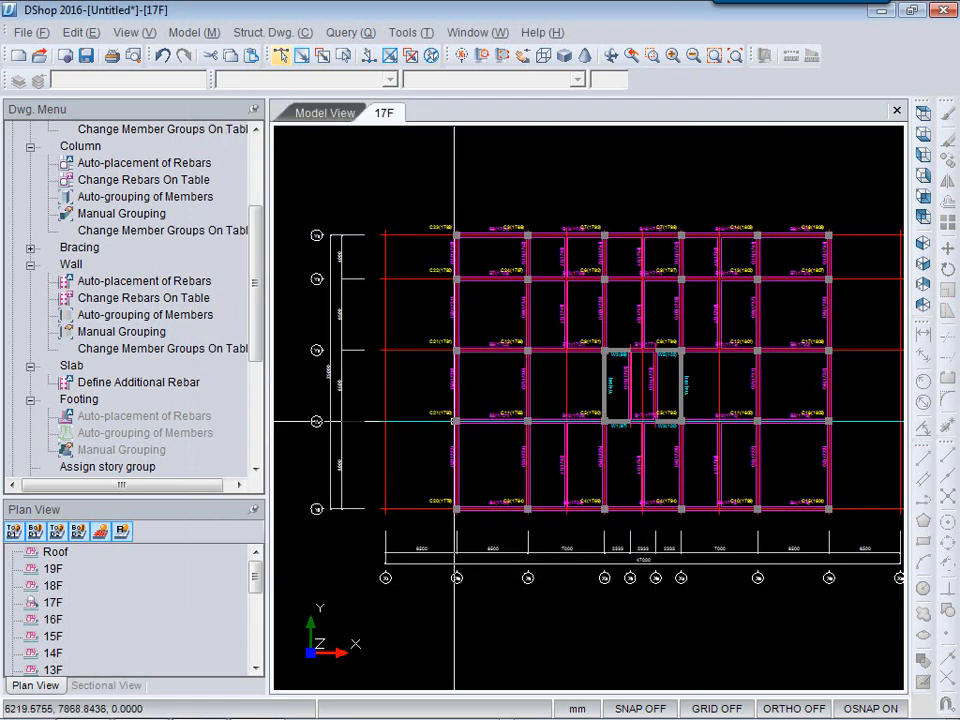
# Open and close the rebar details of a column and of a core wall in the 17F plan.
pyautogui.click(453, 421)
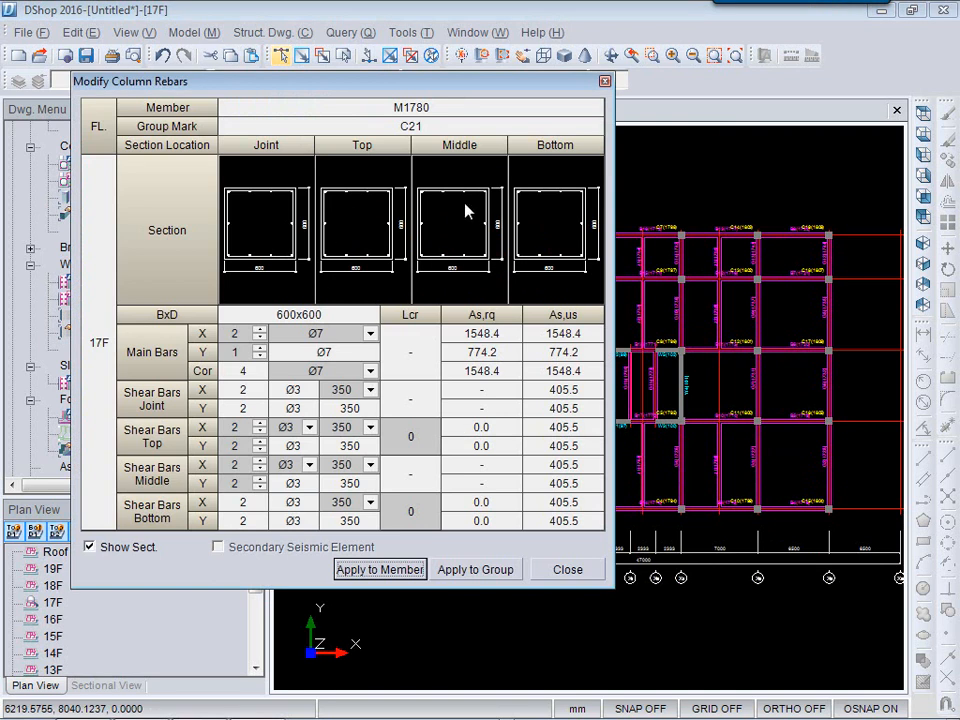
pyautogui.click(606, 79)
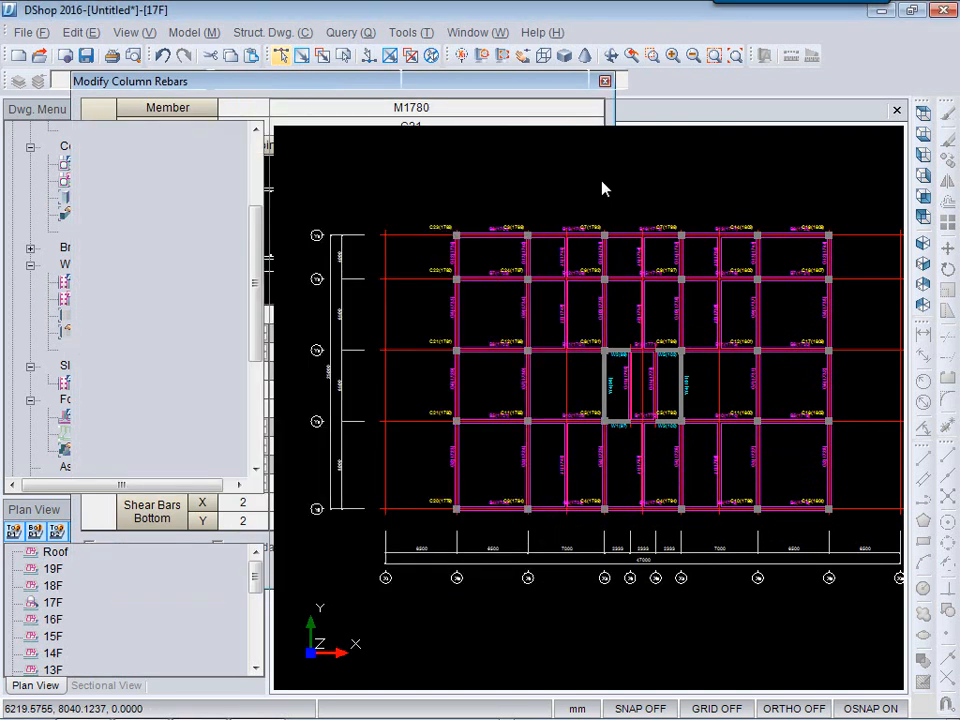
pyautogui.click(605, 383)
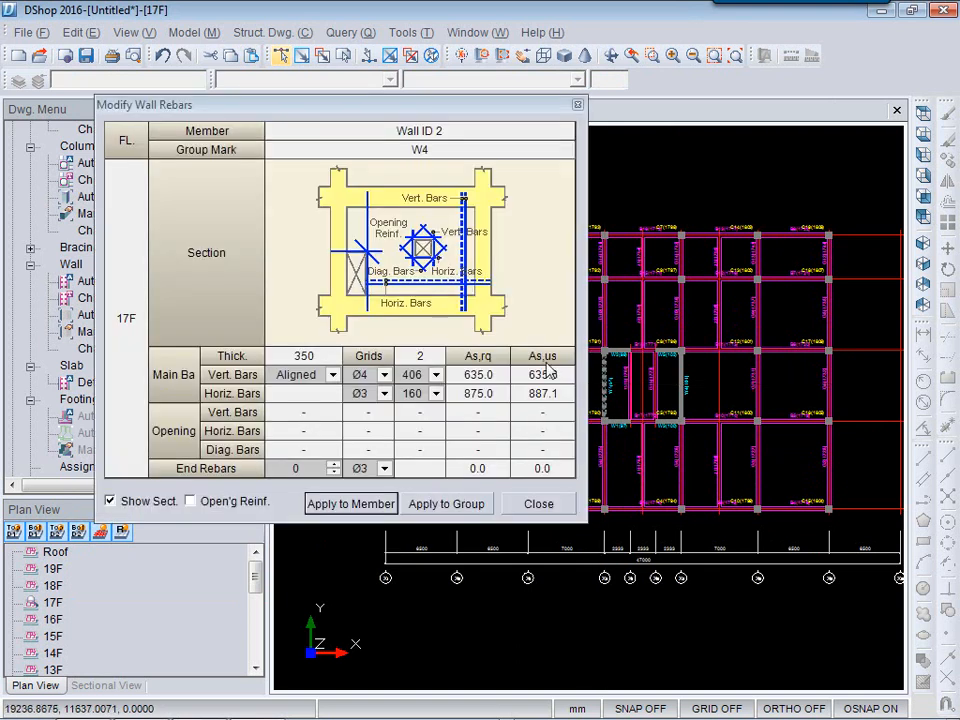
pyautogui.click(538, 504)
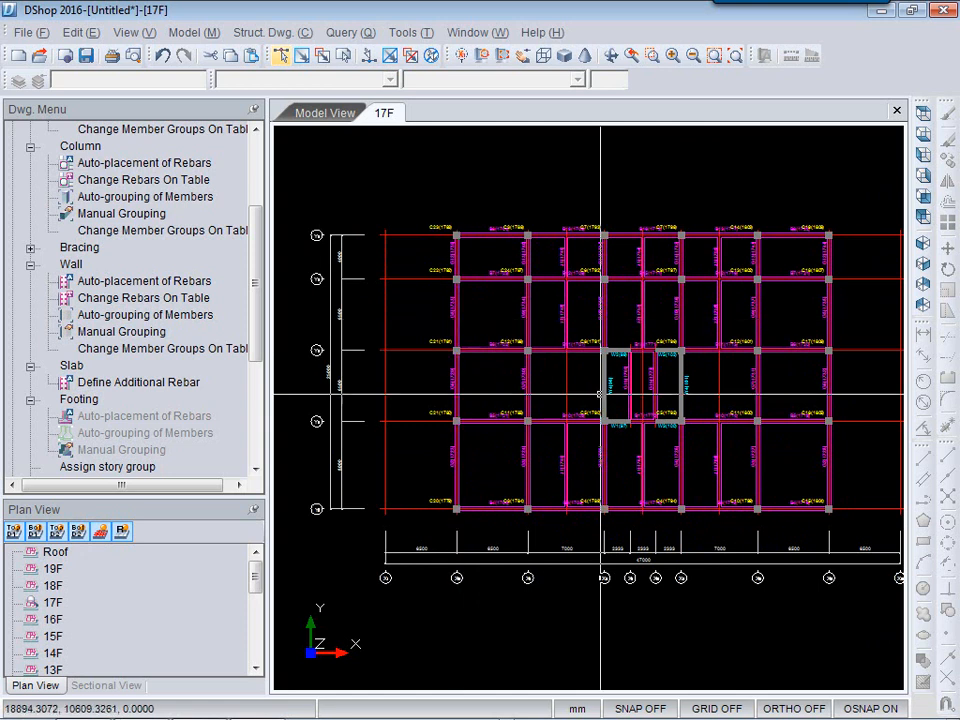
# Start Generate Auto Dwg. and accept the A1 drawing sheet at scale 1/100.
pyautogui.moveTo(257, 262); pyautogui.dragTo(252, 365)
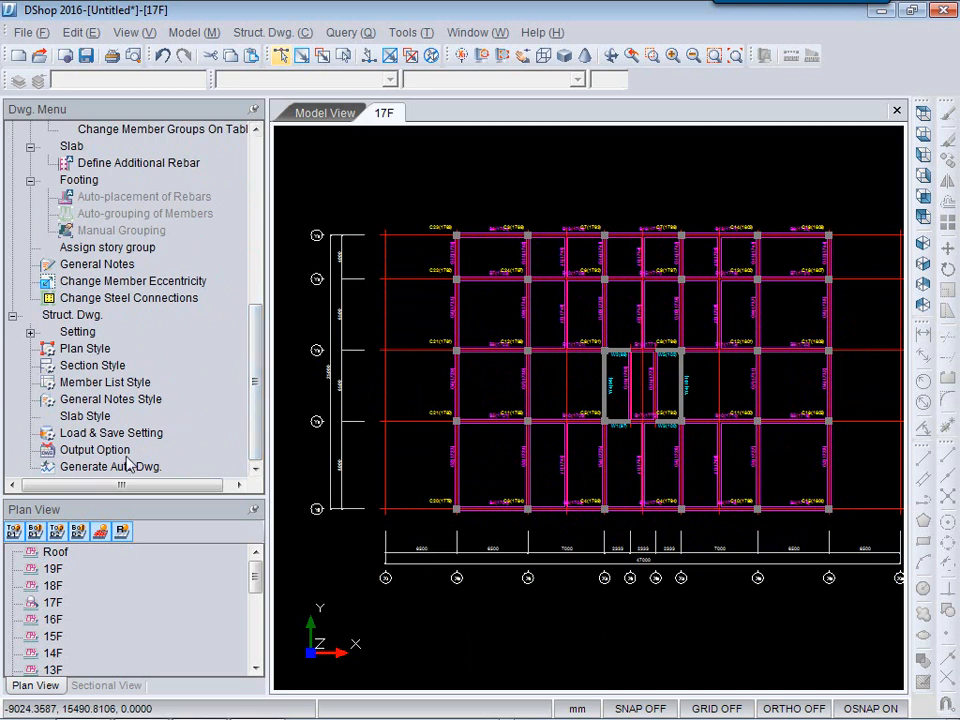
pyautogui.click(75, 476)
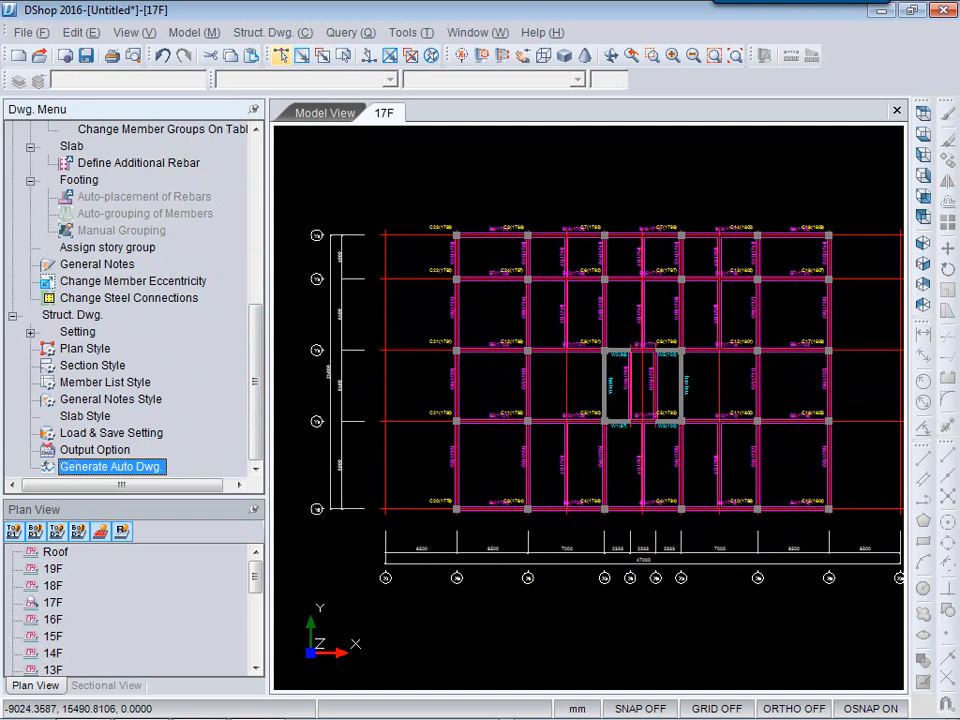
pyautogui.doubleClick(95, 466)
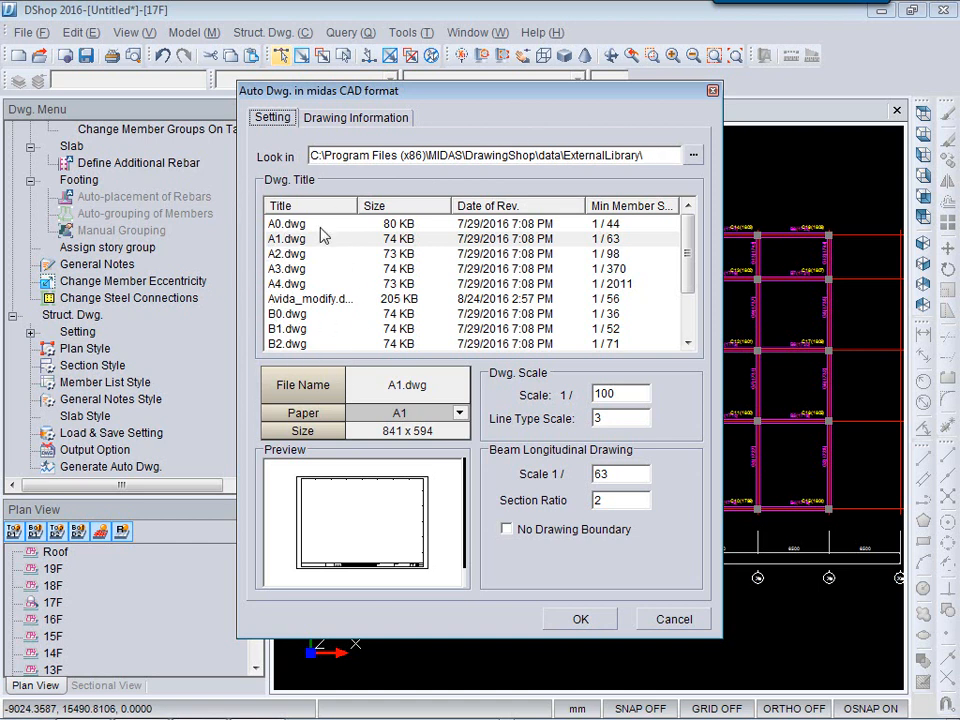
pyautogui.click(612, 621)
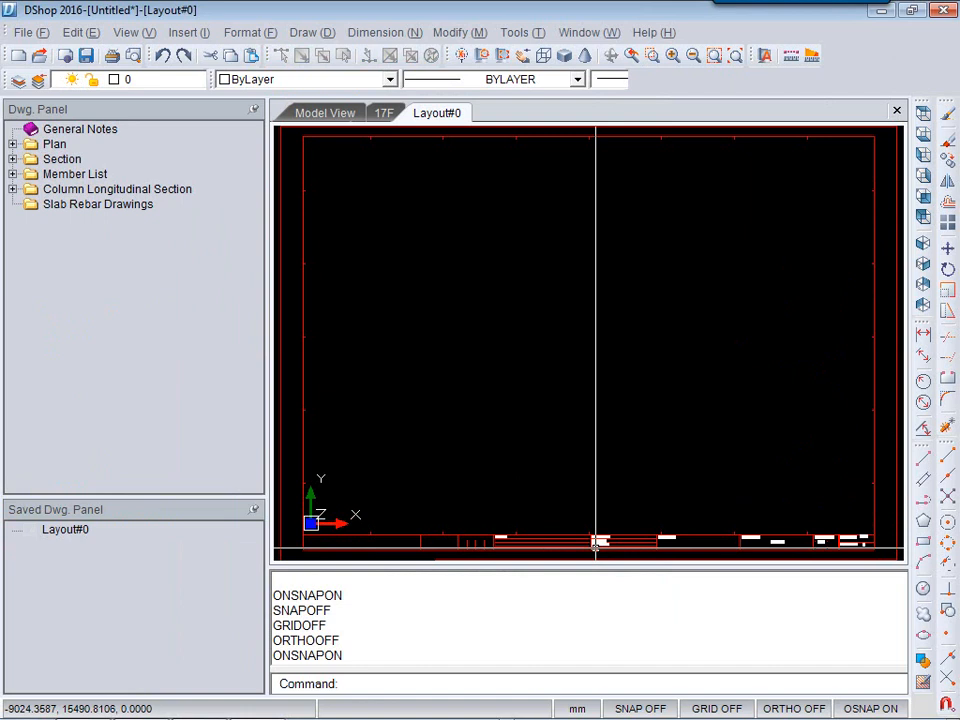
# Place the 18F Plan Dwg's drawing on the layout sheet at scale 1/100 with a downward view.
pyautogui.click(12, 144)
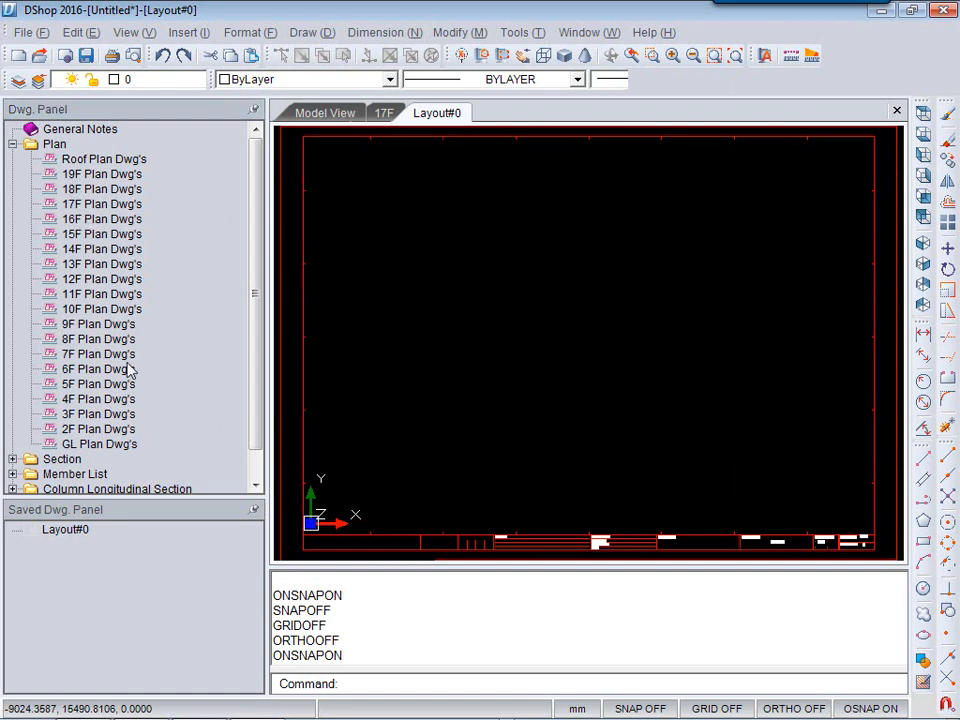
pyautogui.moveTo(72, 193); pyautogui.dragTo(336, 193)
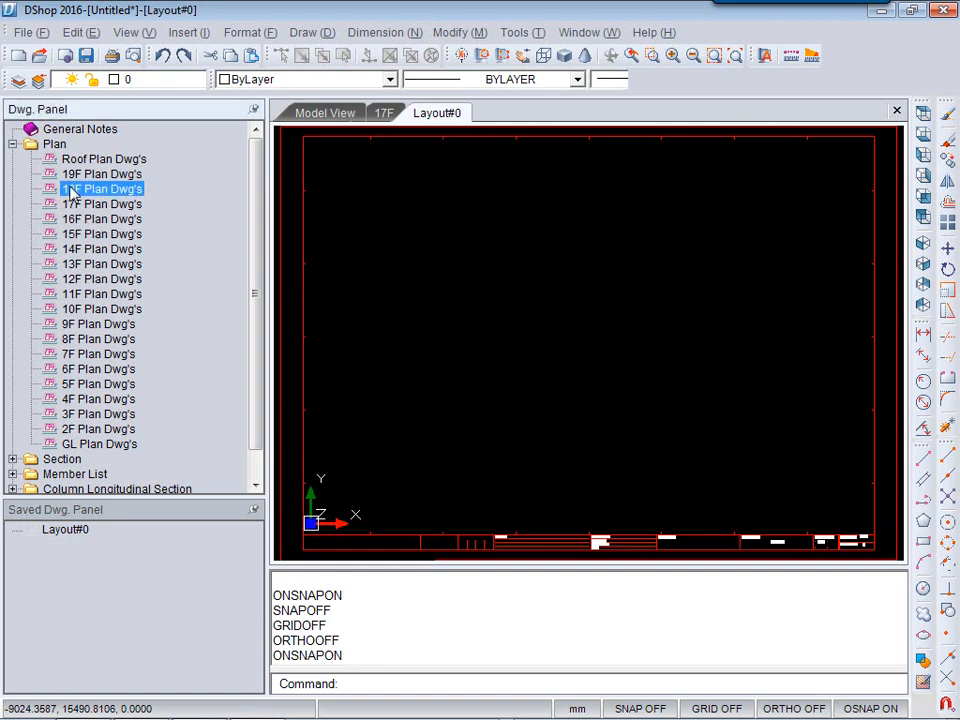
pyautogui.moveTo(418, 228); pyautogui.dragTo(416, 227)
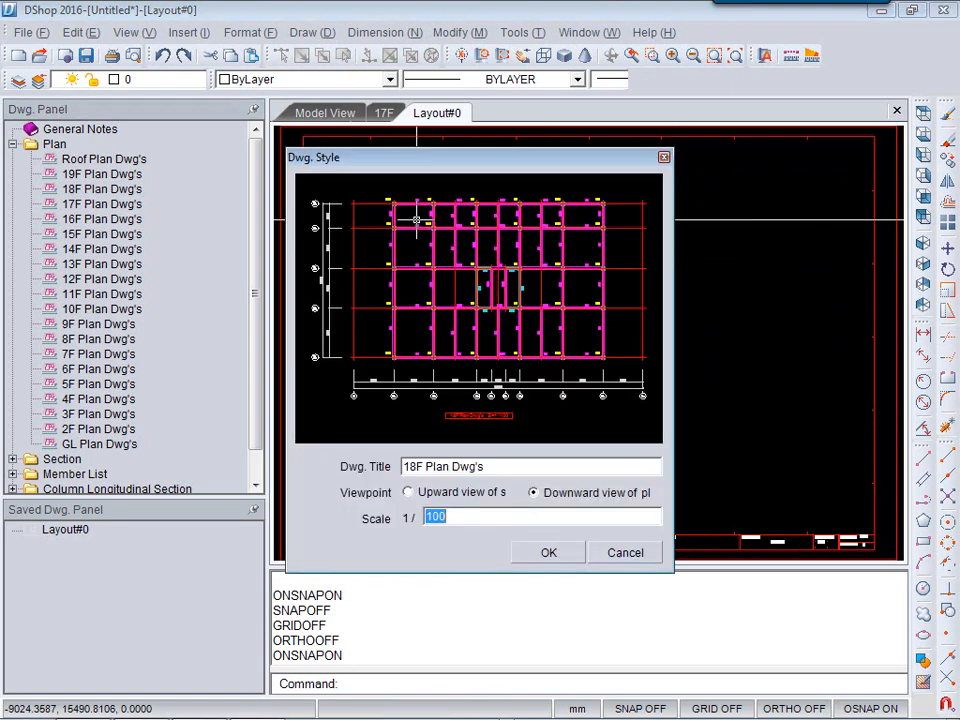
pyautogui.click(549, 553)
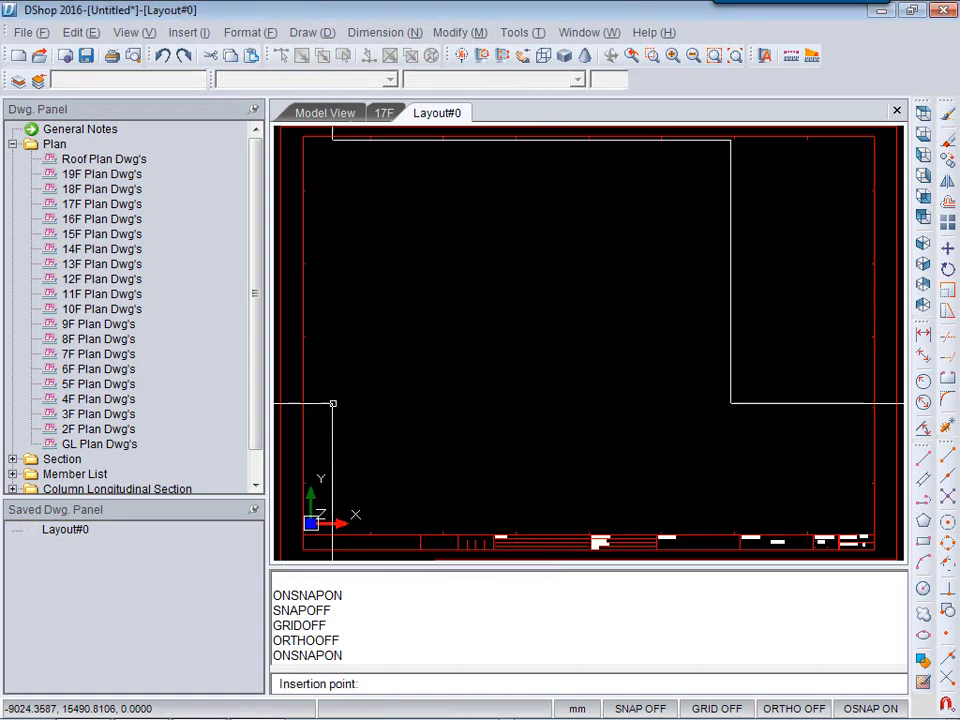
pyautogui.click(319, 411)
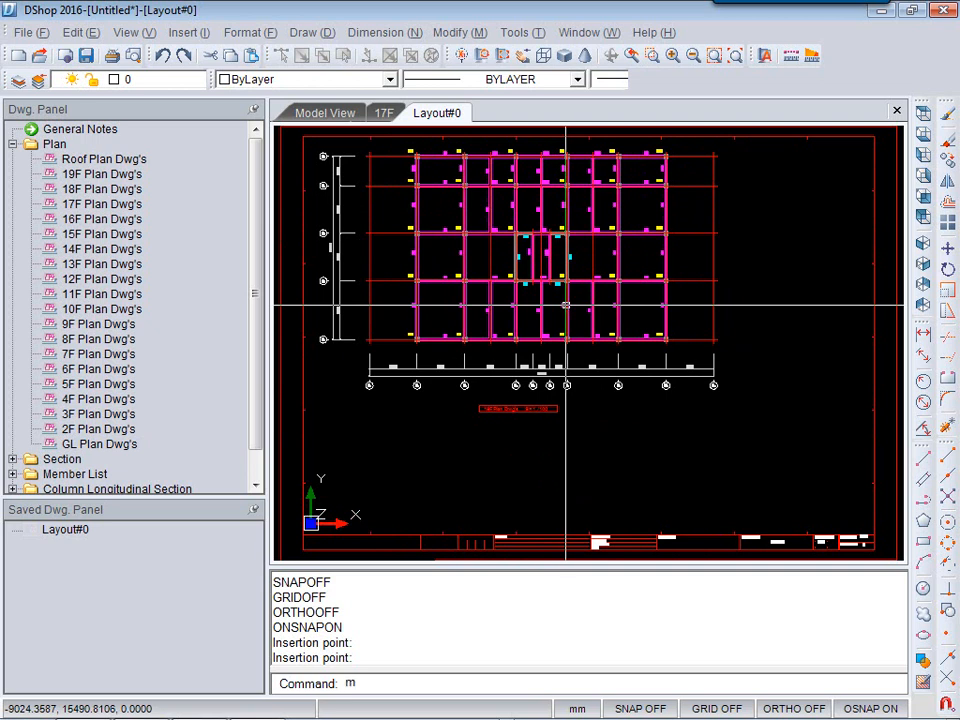
# Move the placed 18F plan drawing to the right within the sheet border.
pyautogui.press('Return')
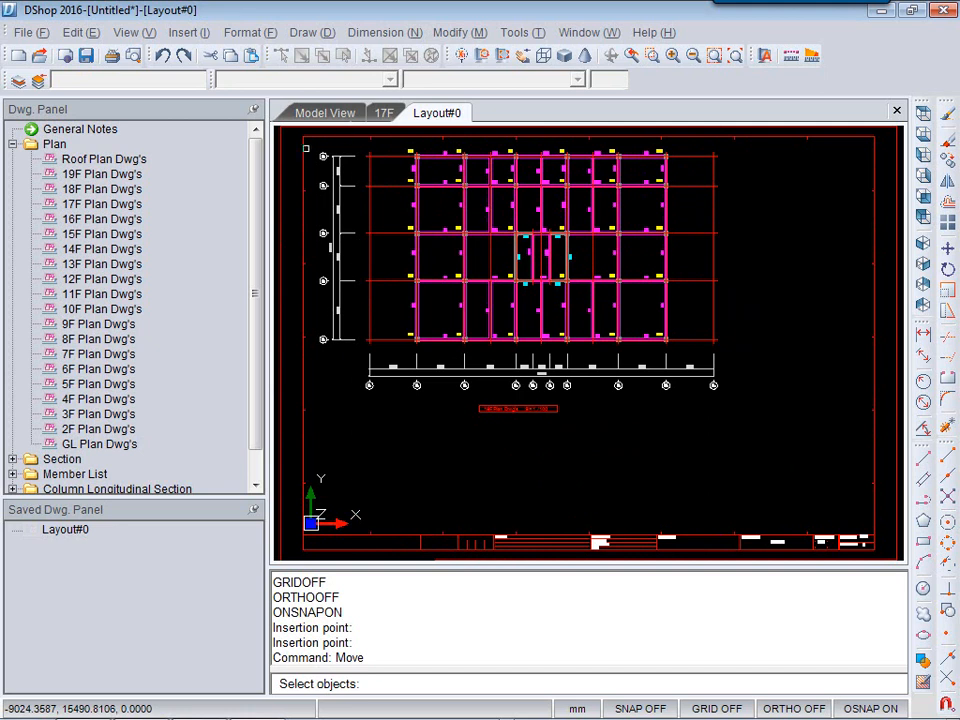
pyautogui.click(310, 145)
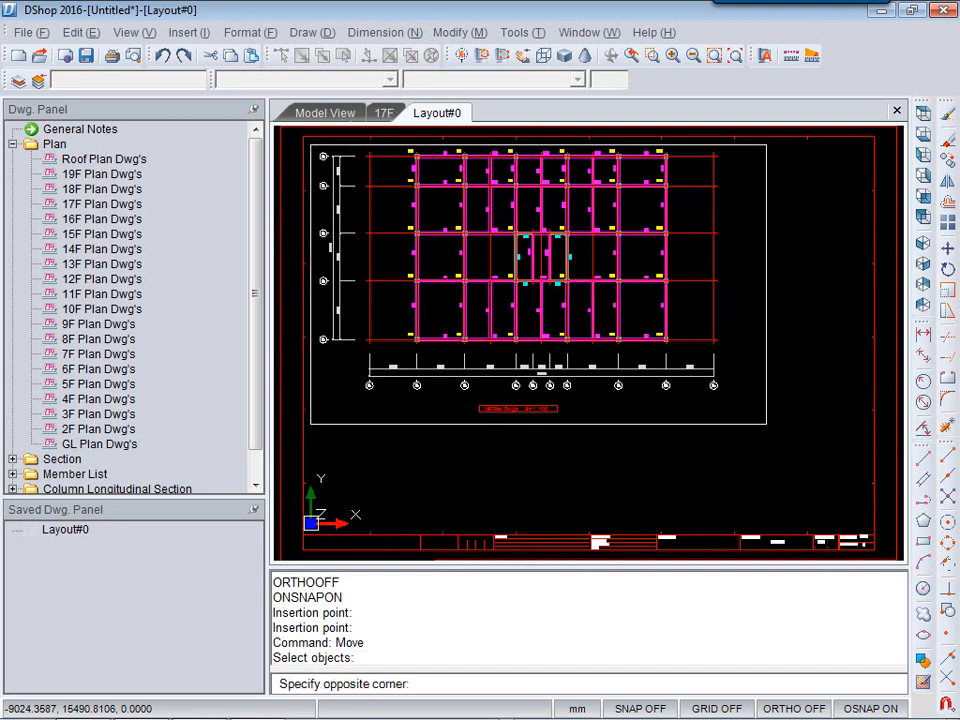
pyautogui.click(766, 424)
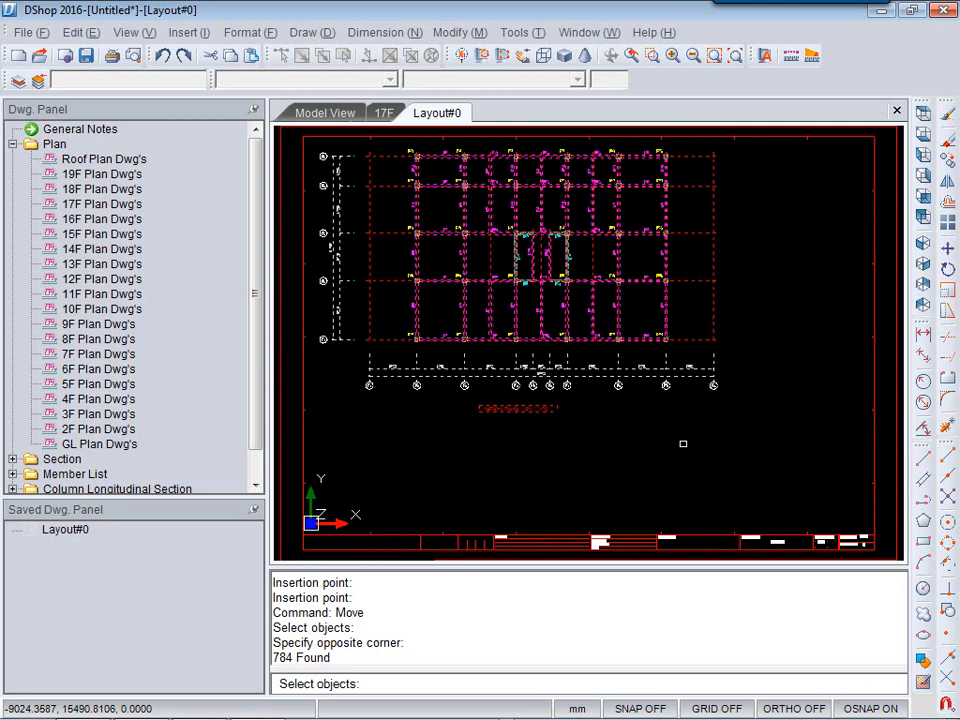
pyautogui.press('Return')
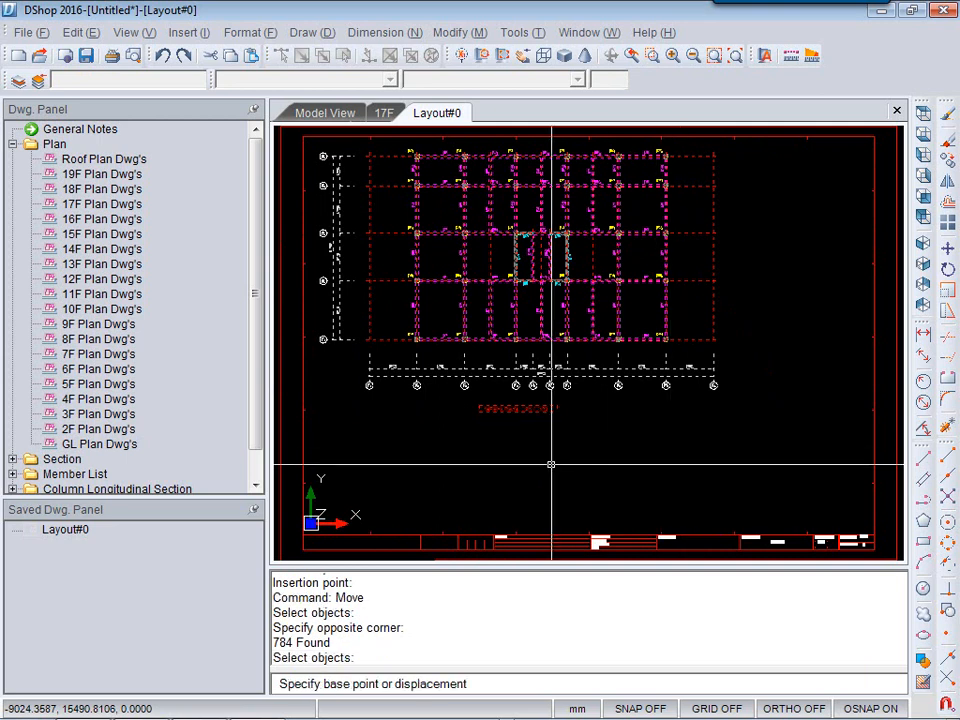
pyautogui.click(337, 430)
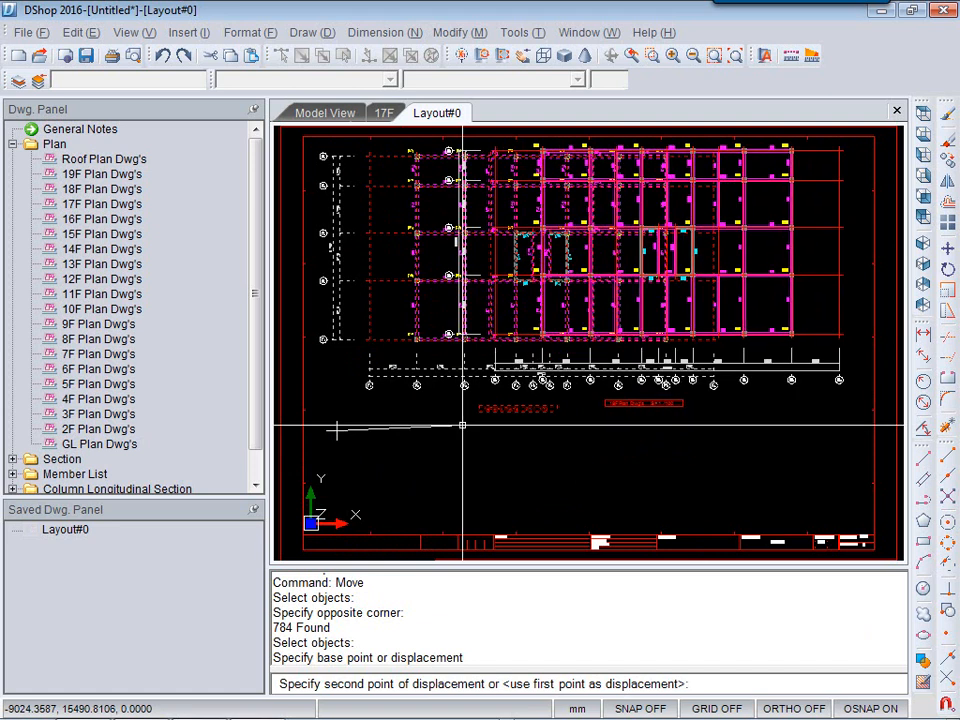
pyautogui.press('F8')
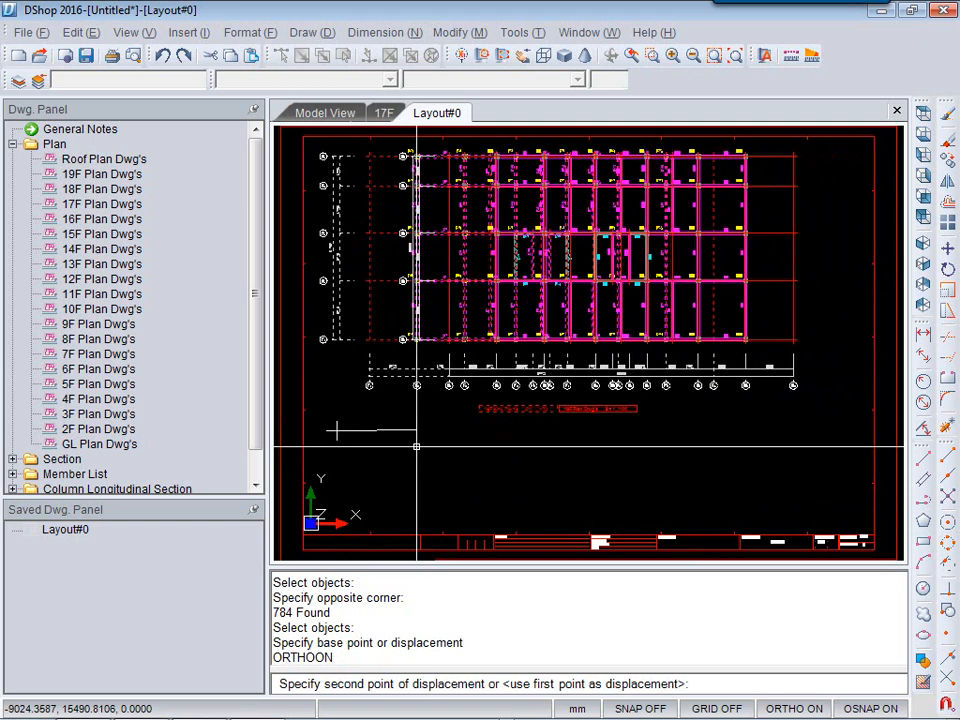
pyautogui.press('Escape')
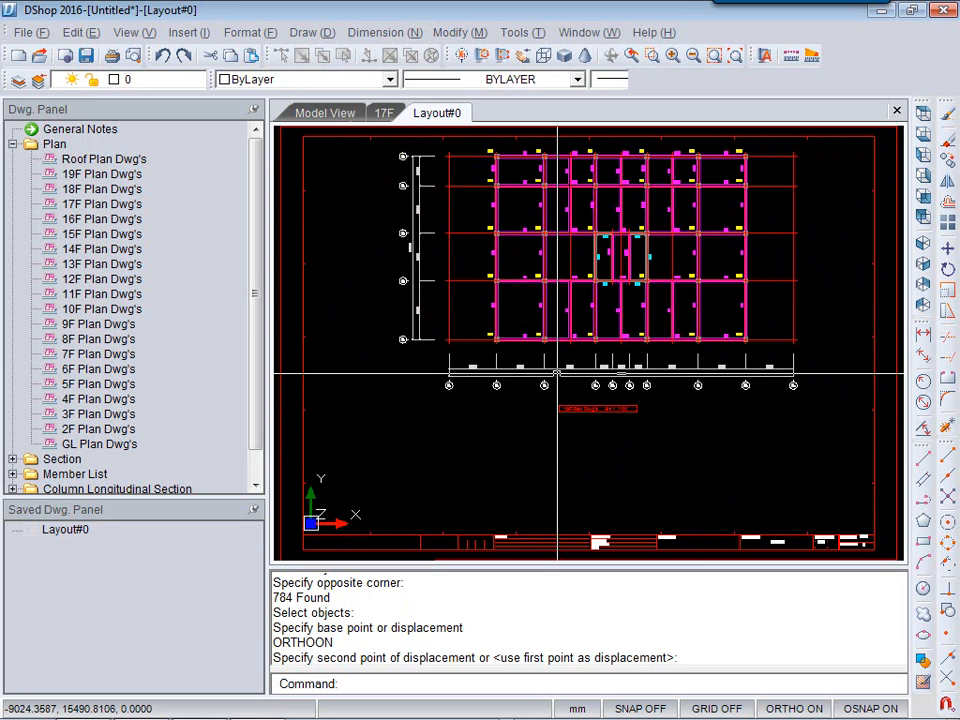
# Place a grid-line section elevation drawing on the layout to the right of the sheet.
pyautogui.moveTo(585, 467)
pyautogui.mouseDown(button='middle')
pyautogui.moveTo(557, 467)
pyautogui.moveTo(476, 527)
pyautogui.mouseUp(button='middle')
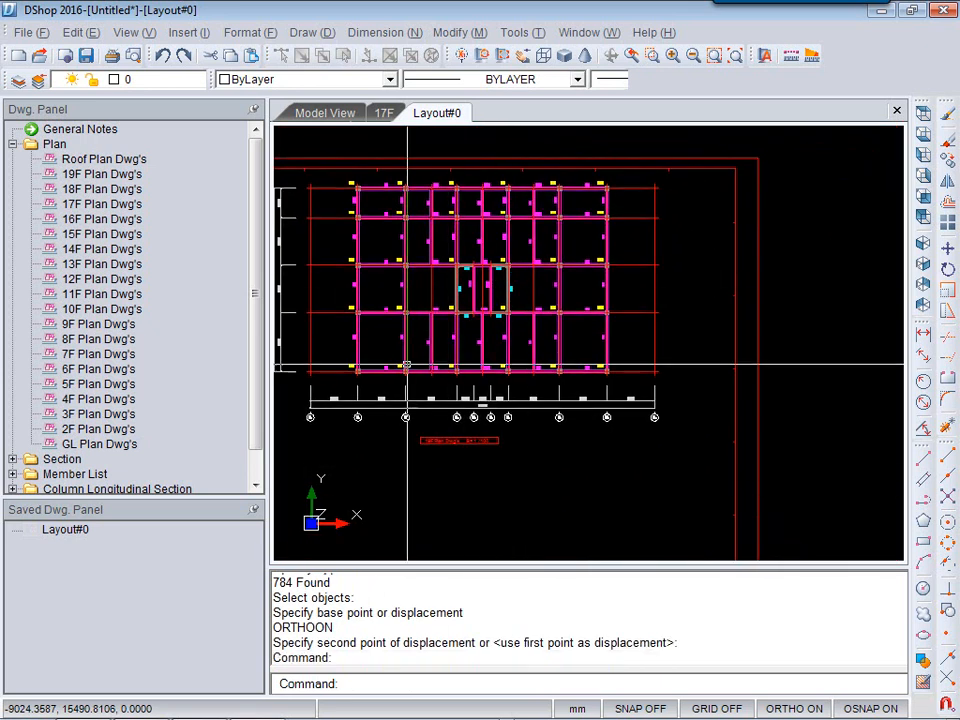
pyautogui.scroll(-2, 419, 343)
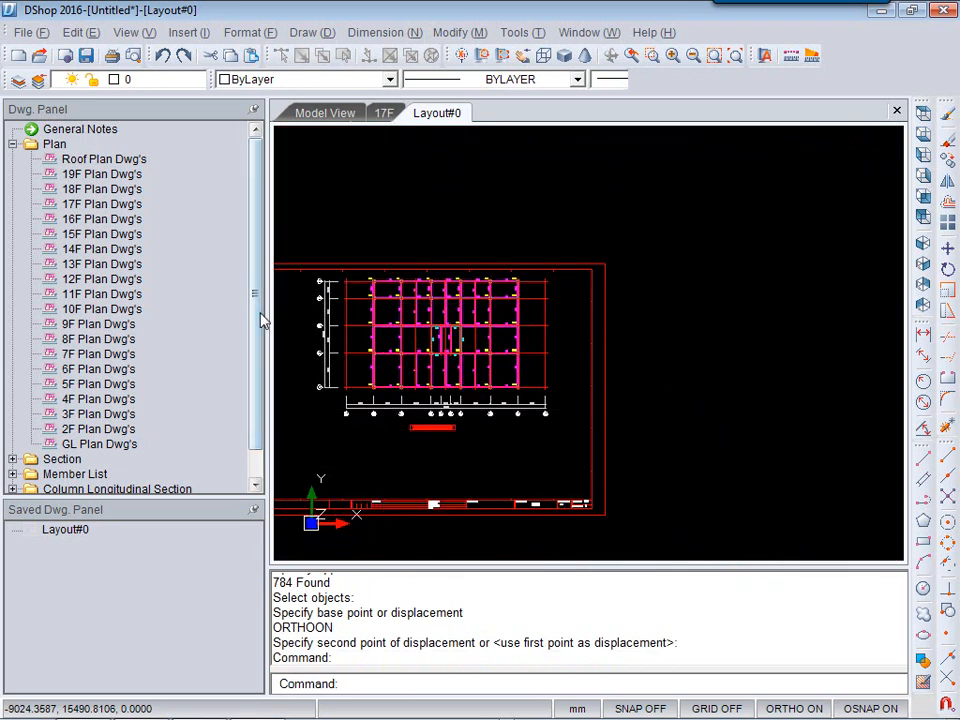
pyautogui.moveTo(258, 321); pyautogui.dragTo(255, 379)
pyautogui.click(11, 428)
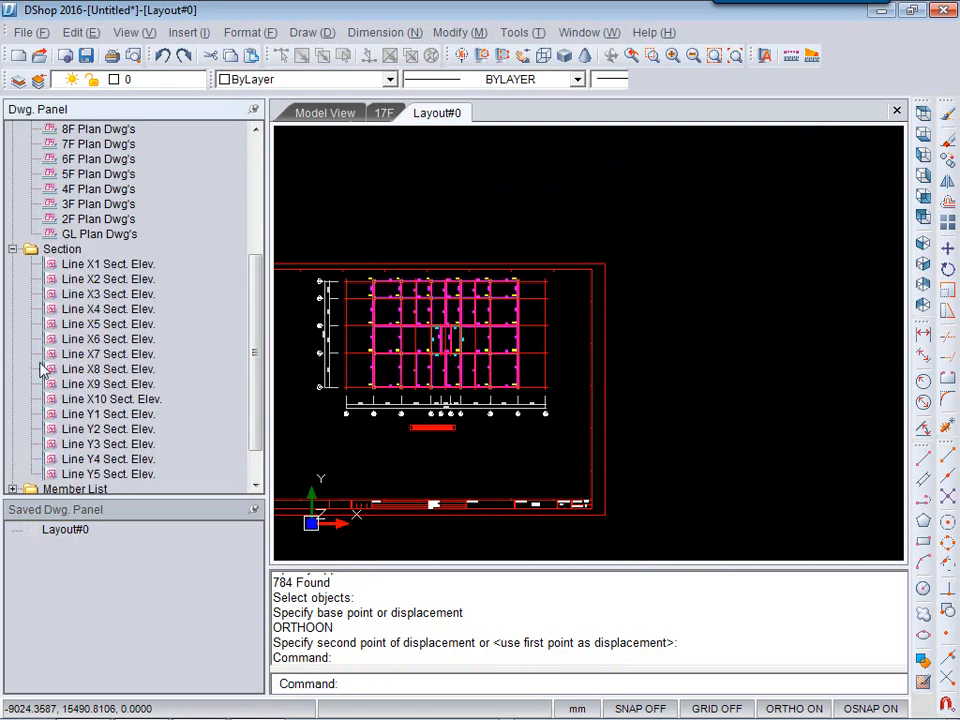
pyautogui.moveTo(80, 345); pyautogui.dragTo(551, 439)
pyautogui.click(547, 550)
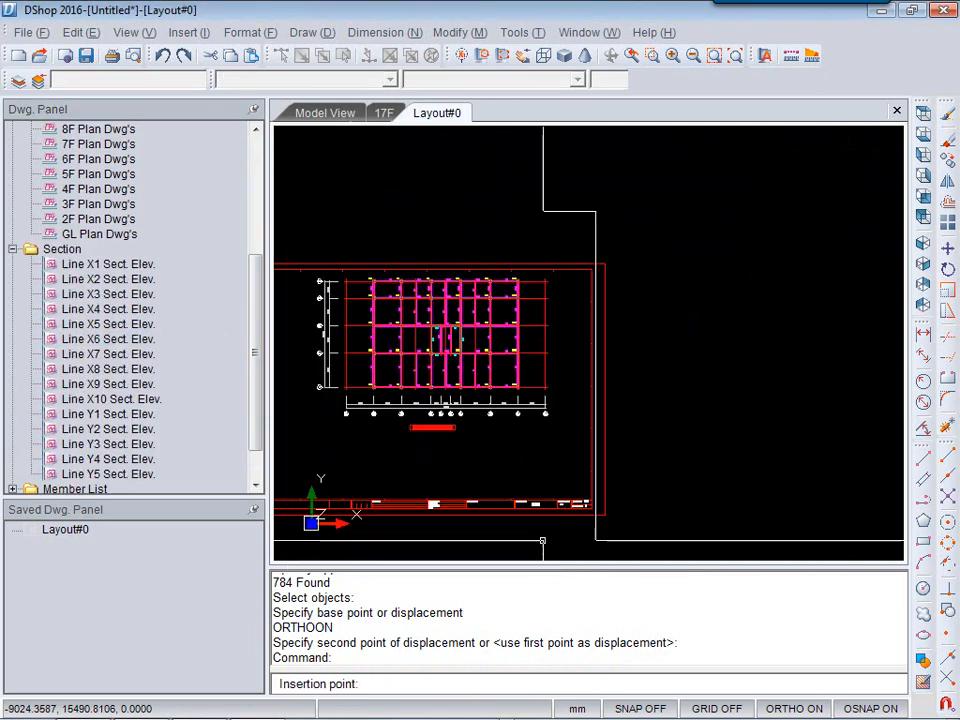
pyautogui.click(645, 519)
# Zoom through the placed section elevation to examine its story levels and beams.
pyautogui.scroll(4, 645, 518)
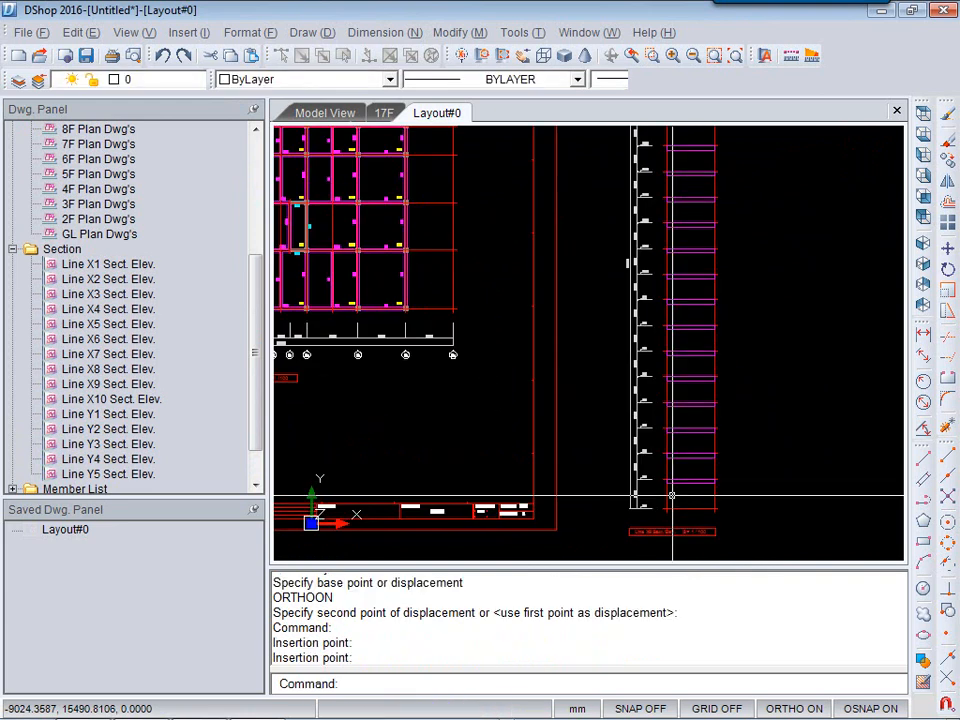
pyautogui.scroll(3, 645, 517)
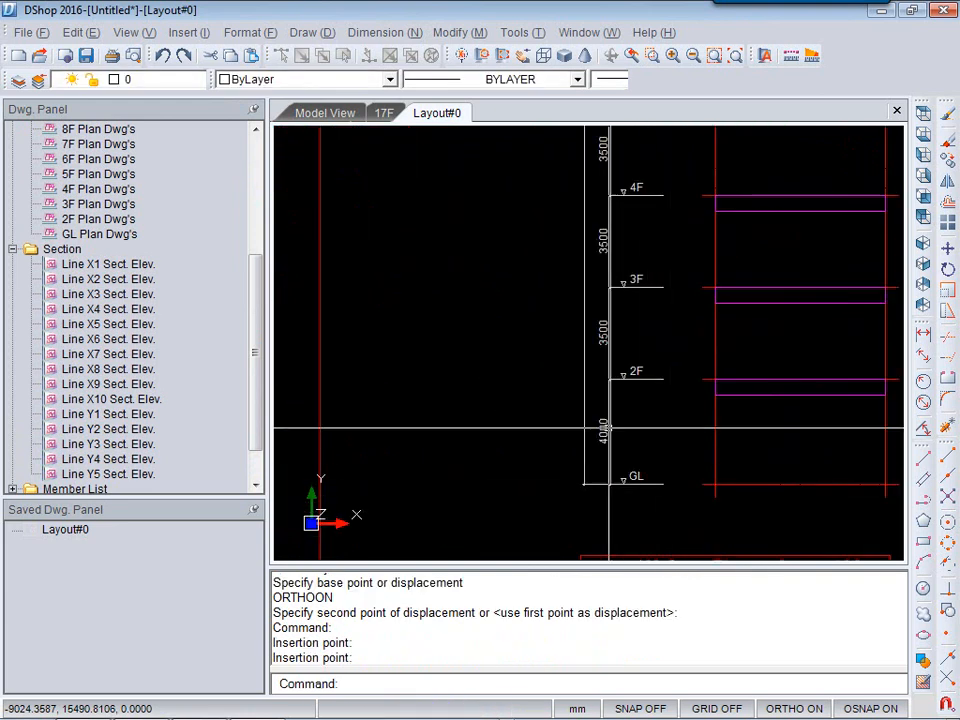
pyautogui.scroll(-7, 632, 250)
pyautogui.press('Escape')
pyautogui.press('Escape')
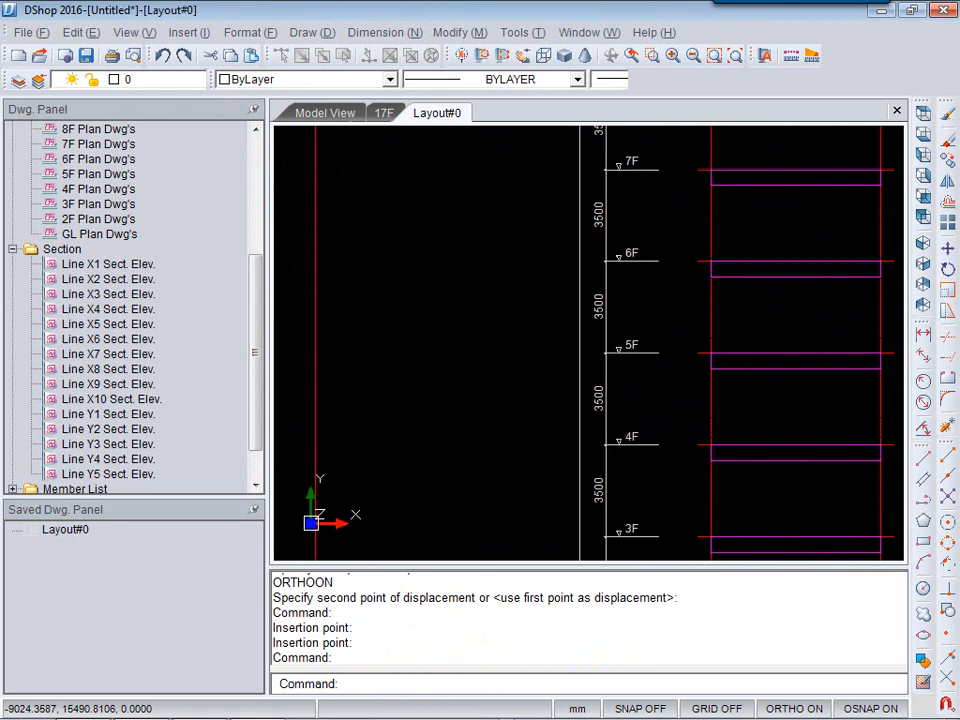
pyautogui.scroll(-3, 619, 471)
pyautogui.scroll(4, 681, 163)
pyautogui.scroll(2, 680, 203)
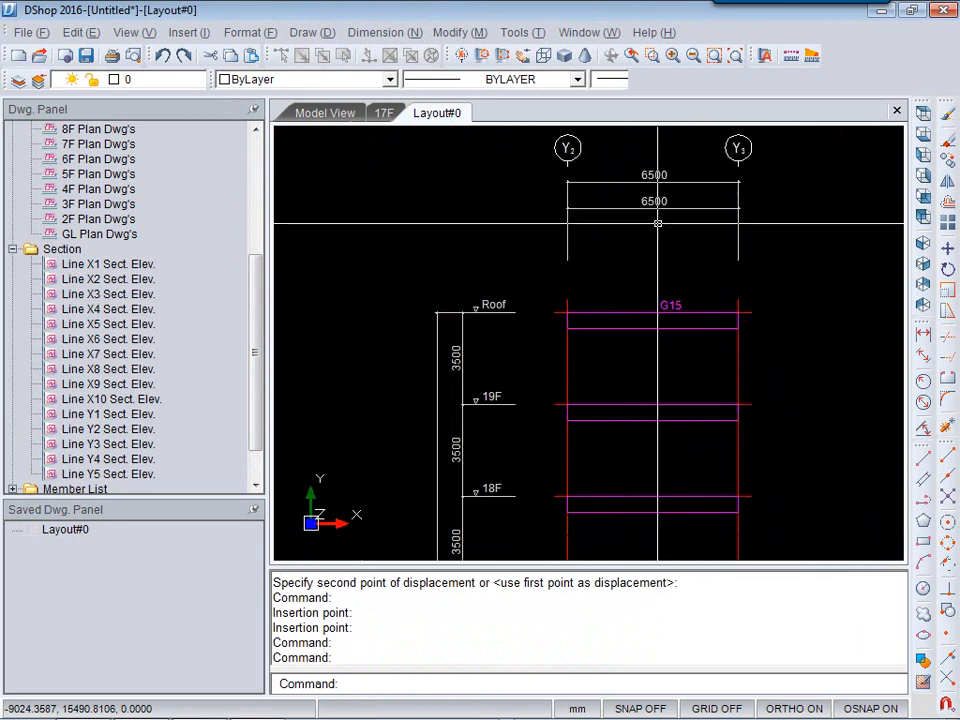
pyautogui.scroll(-5, 591, 259)
# Place the Line X4 Sect. Elev. drawing at scale 1/100 with a Top/Left viewpoint beside the other section.
pyautogui.moveTo(101, 306); pyautogui.dragTo(613, 490)
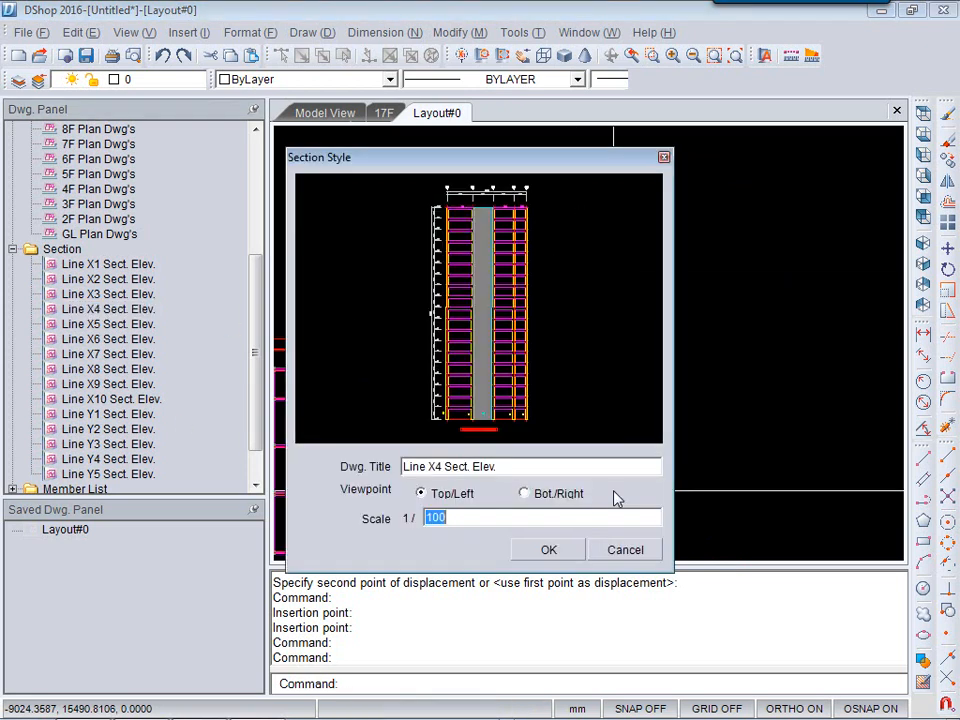
pyautogui.click(548, 552)
pyautogui.scroll(-2, 602, 476)
pyautogui.click(604, 478)
# Zoom and pan over the Line X4 section elevation to inspect its floors, walls and beam labels.
pyautogui.scroll(3, 673, 455)
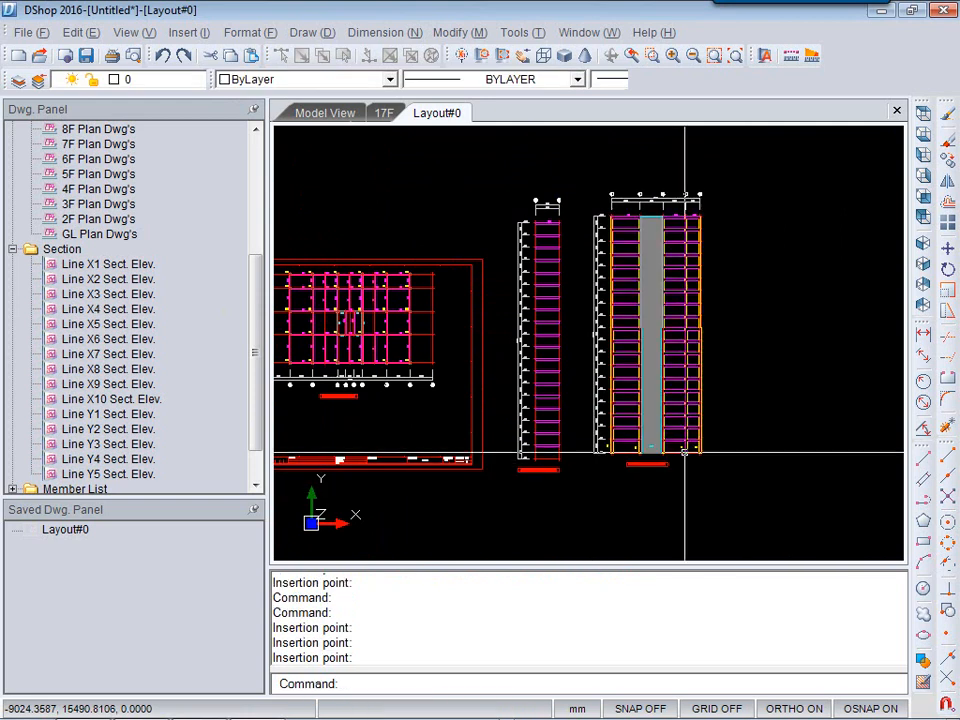
pyautogui.scroll(2, 673, 455)
pyautogui.moveTo(398, 420); pyautogui.dragTo(514, 476, button='middle')
pyautogui.scroll(1, 508, 515)
pyautogui.moveTo(559, 203); pyautogui.dragTo(559, 491, button='middle')
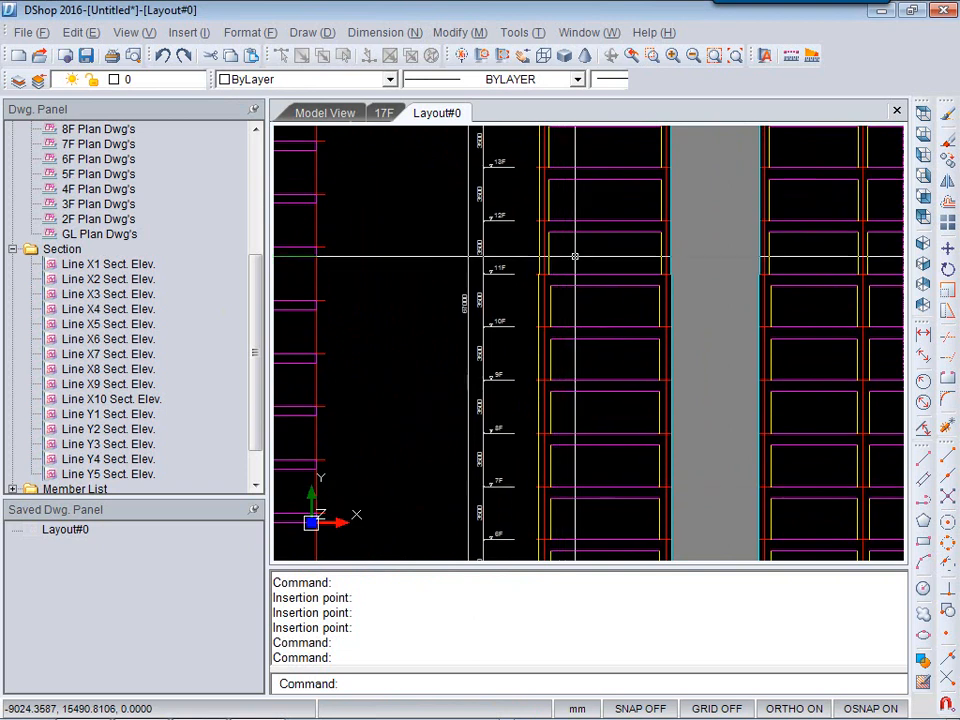
pyautogui.moveTo(574, 255); pyautogui.dragTo(540, 483, button='middle')
pyautogui.moveTo(501, 208); pyautogui.dragTo(455, 448, button='middle')
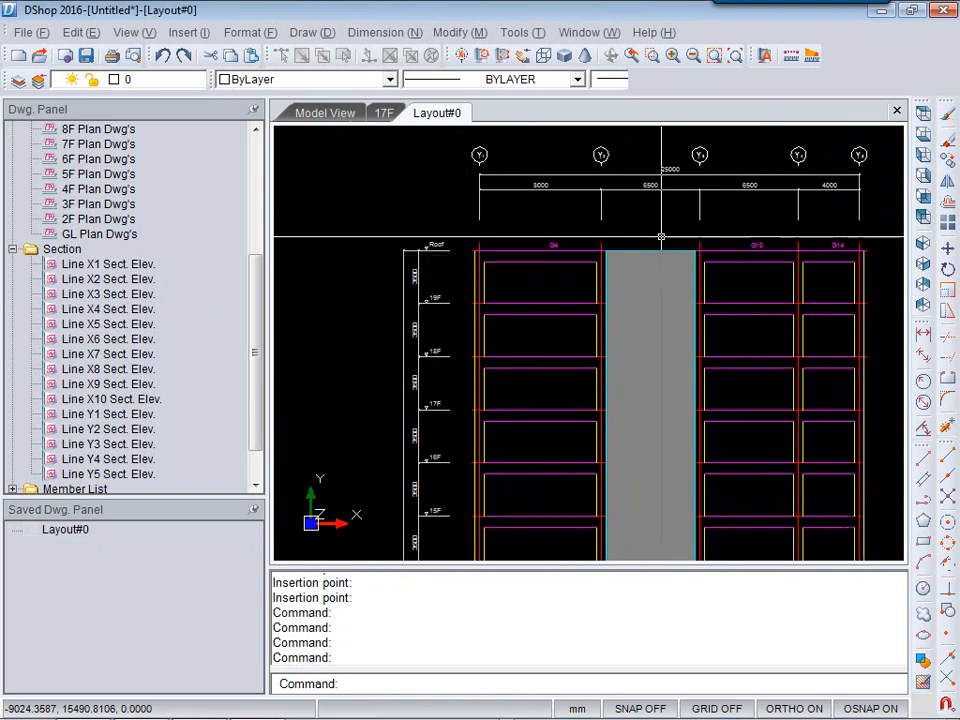
# Delete the first grid-line section elevation drawing from the layout.
pyautogui.scroll(1, 503, 208)
pyautogui.scroll(2, 561, 253)
pyautogui.moveTo(752, 418); pyautogui.dragTo(637, 325, button='middle')
pyautogui.scroll(-10, 601, 325)
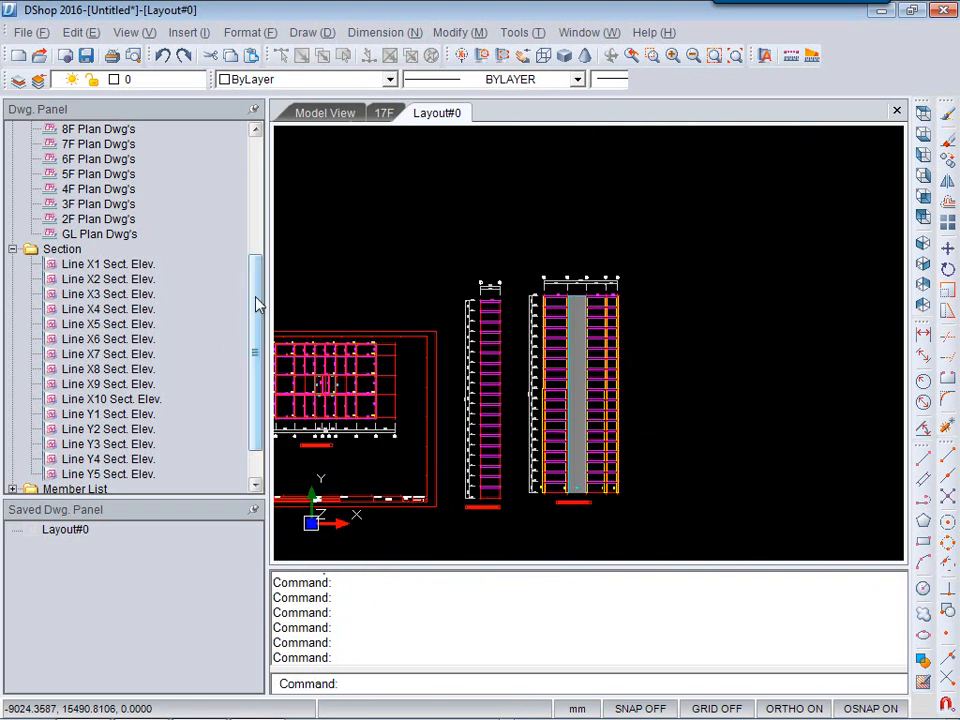
pyautogui.moveTo(254, 308); pyautogui.dragTo(253, 388)
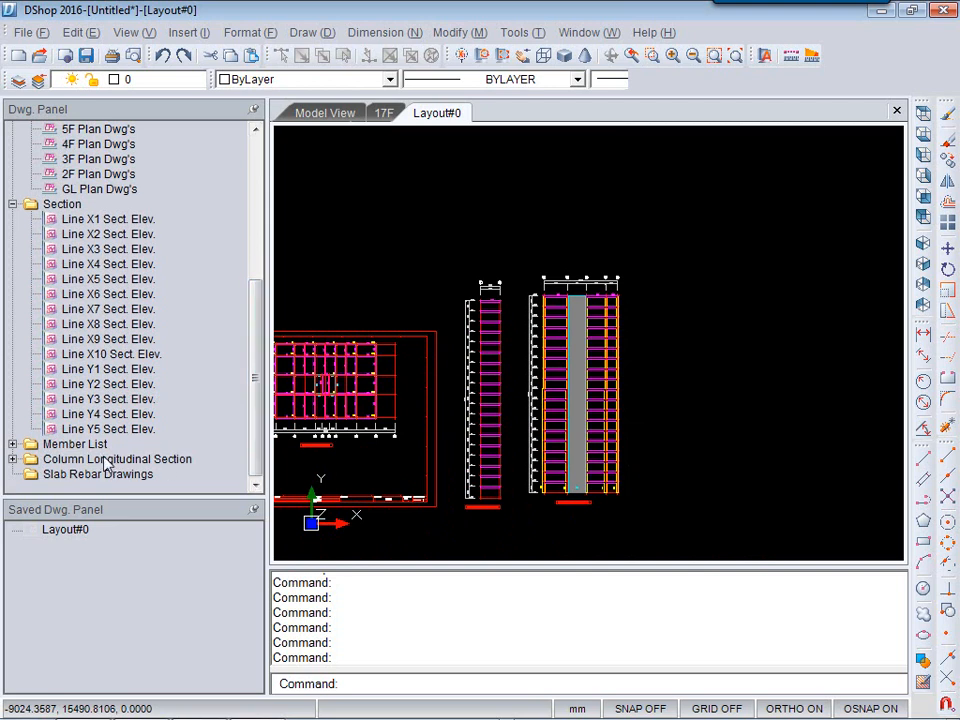
pyautogui.click(433, 254)
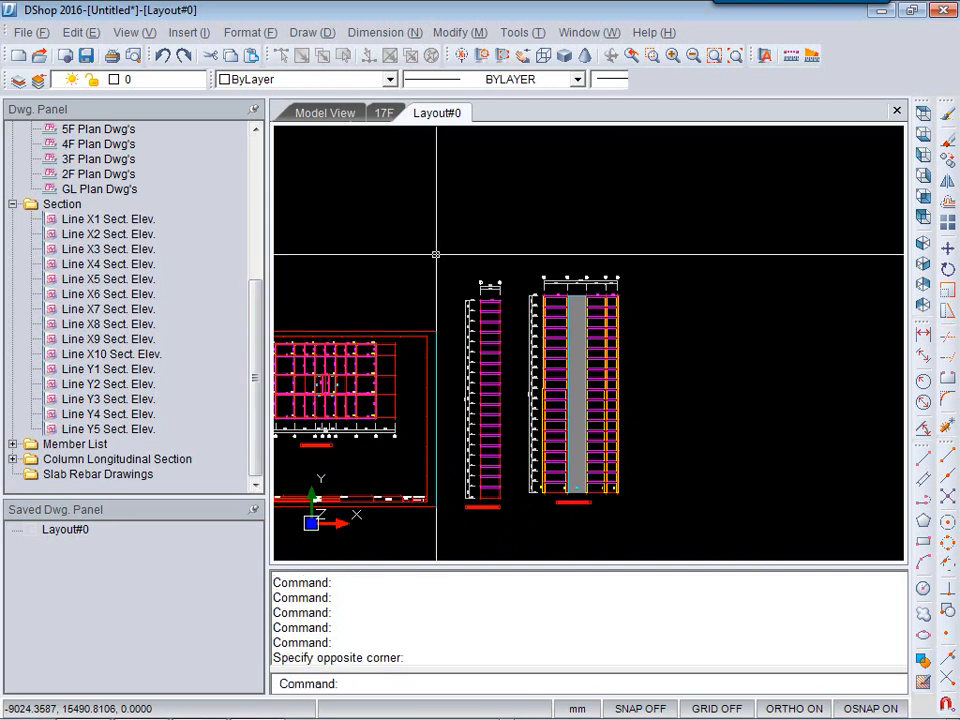
pyautogui.click(514, 520)
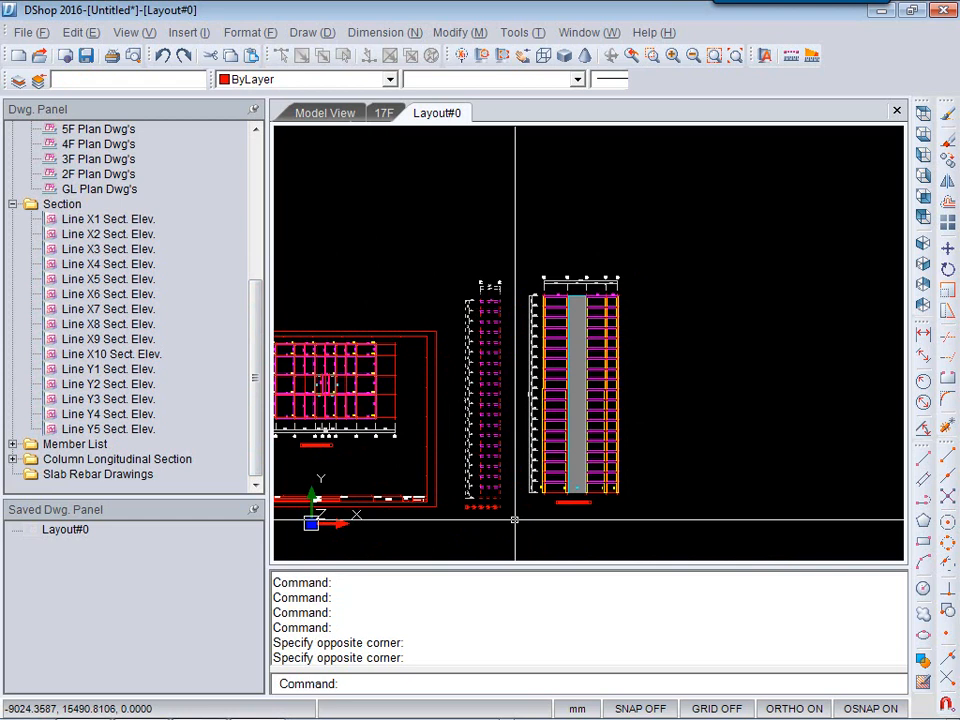
pyautogui.press('Delete')
# Move the Line X4 section elevation leftward into the freed space beside the plan drawing.
pyautogui.click(497, 237)
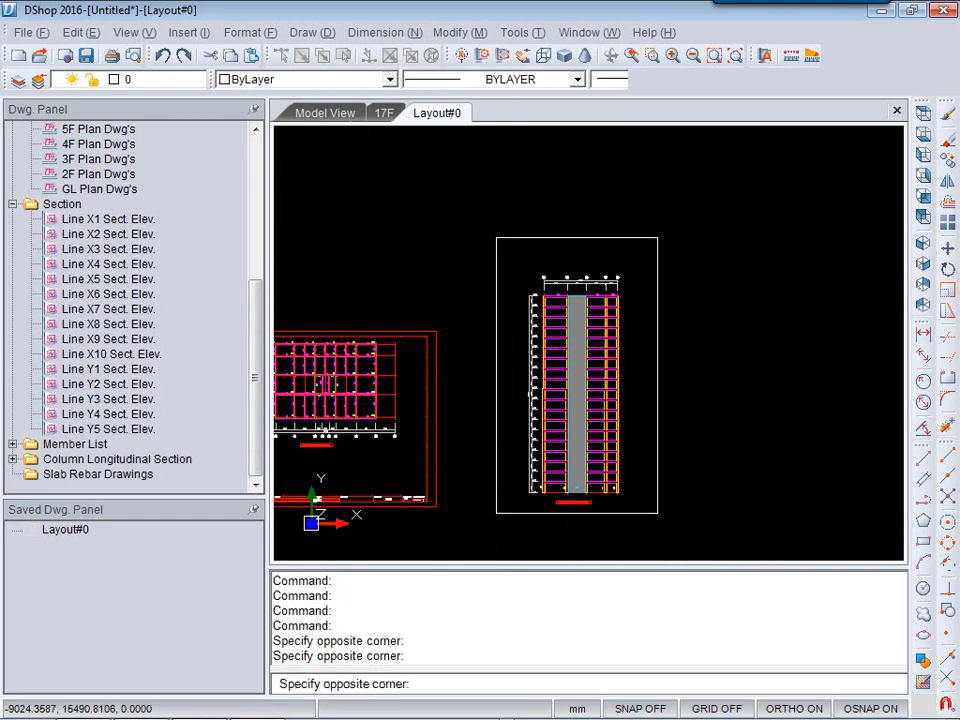
pyautogui.click(657, 513)
pyautogui.write('m')
pyautogui.press('Return')
pyautogui.click(657, 514)
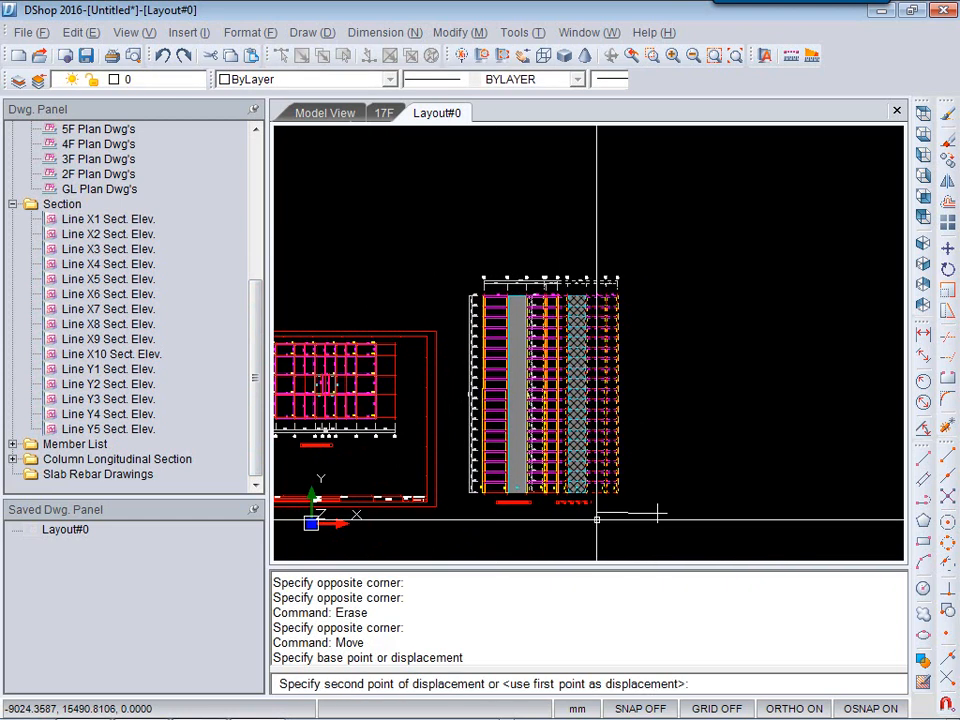
pyautogui.click(585, 511)
pyautogui.click(663, 507)
pyautogui.press('Escape')
pyautogui.press('Escape')
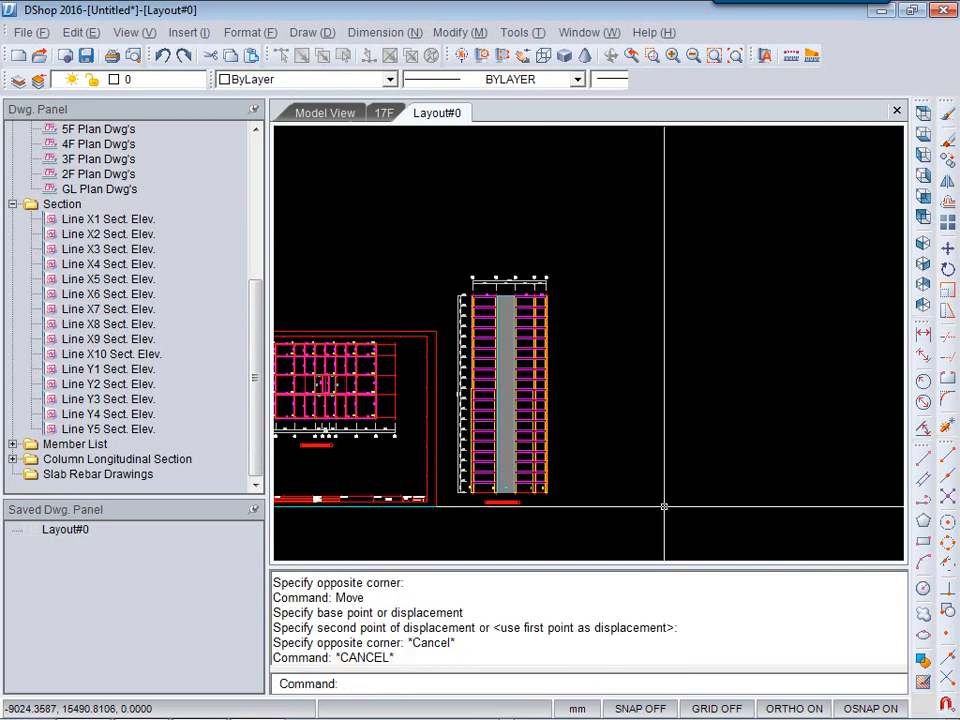
pyautogui.press('Escape')
pyautogui.press('Escape')
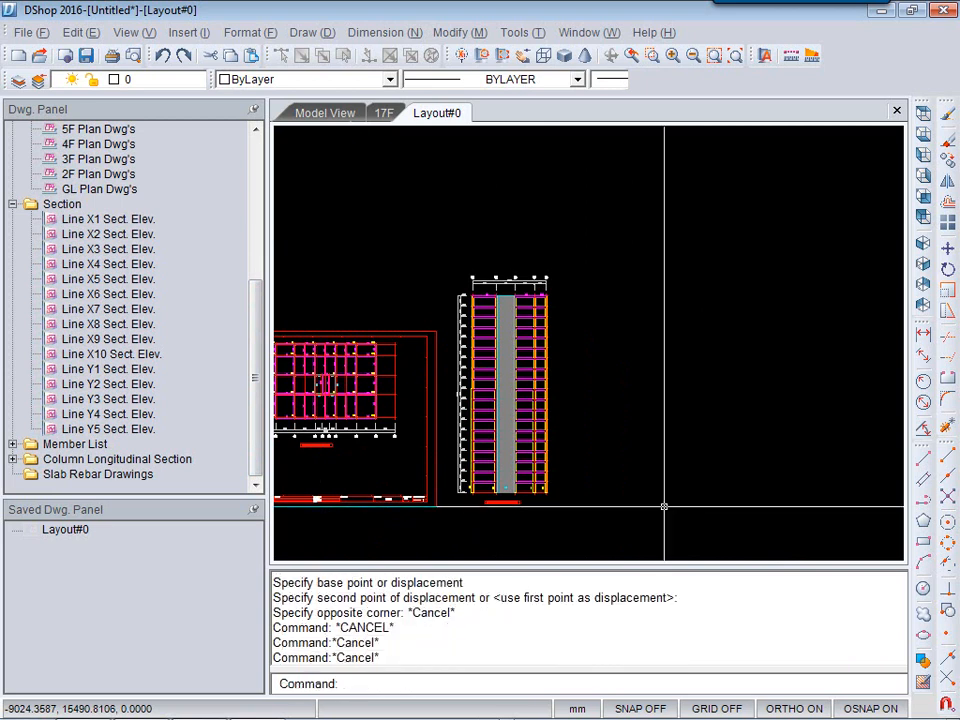
# Place the Column Section List (1) drawing from the member list onto the layout.
pyautogui.click(12, 445)
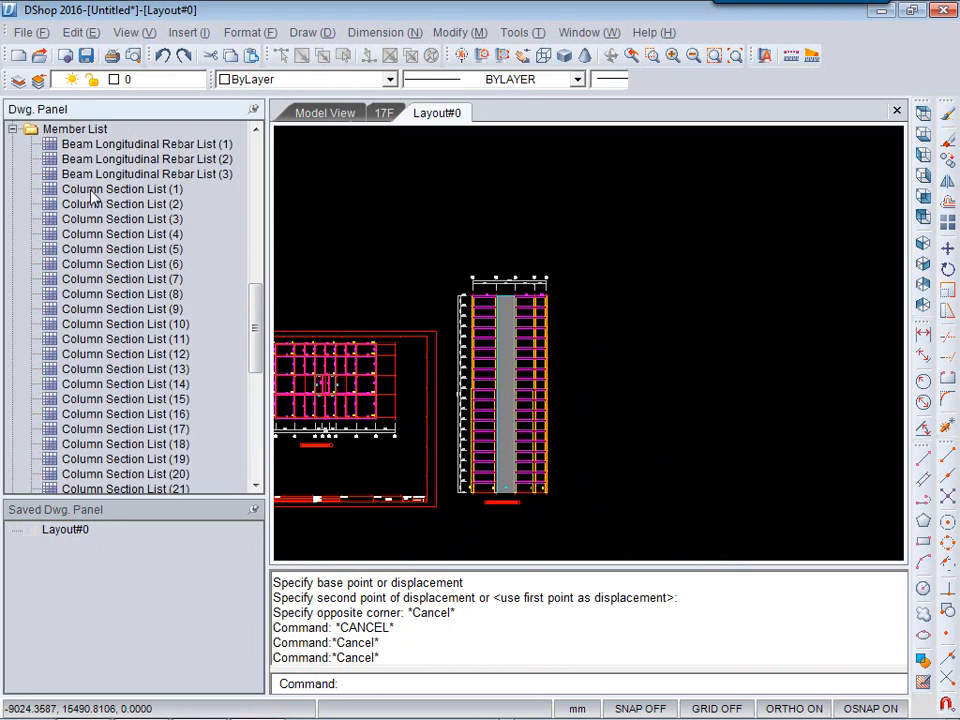
pyautogui.moveTo(90, 197); pyautogui.dragTo(482, 261)
pyautogui.click(615, 424)
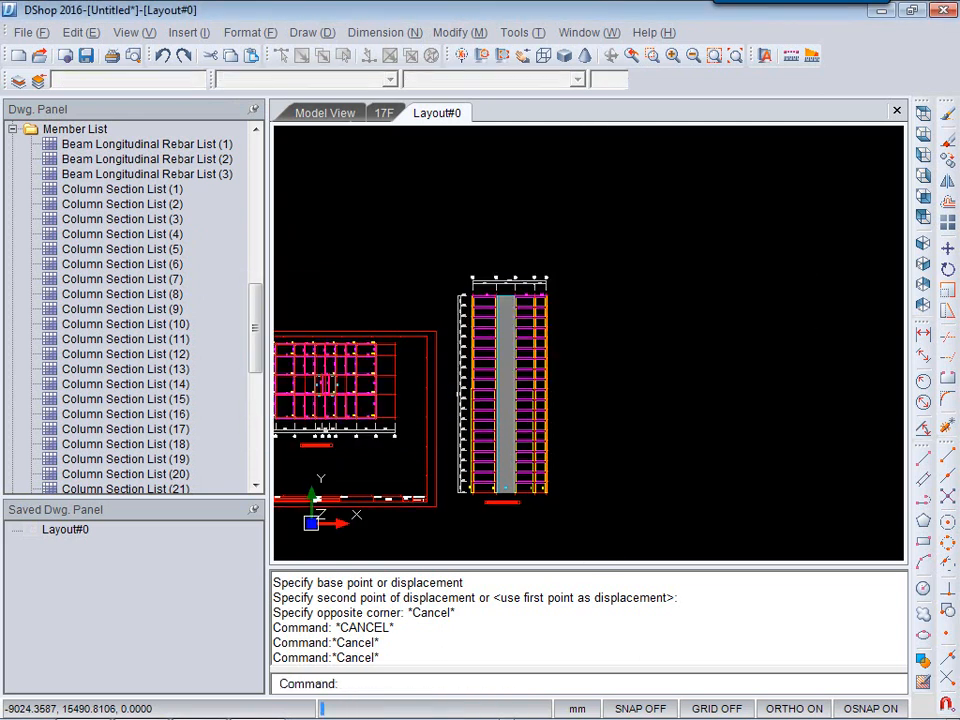
pyautogui.click(583, 507)
# Zoom and pan over the column section list to examine its sections, sizes and rebar entries.
pyautogui.scroll(5, 707, 476)
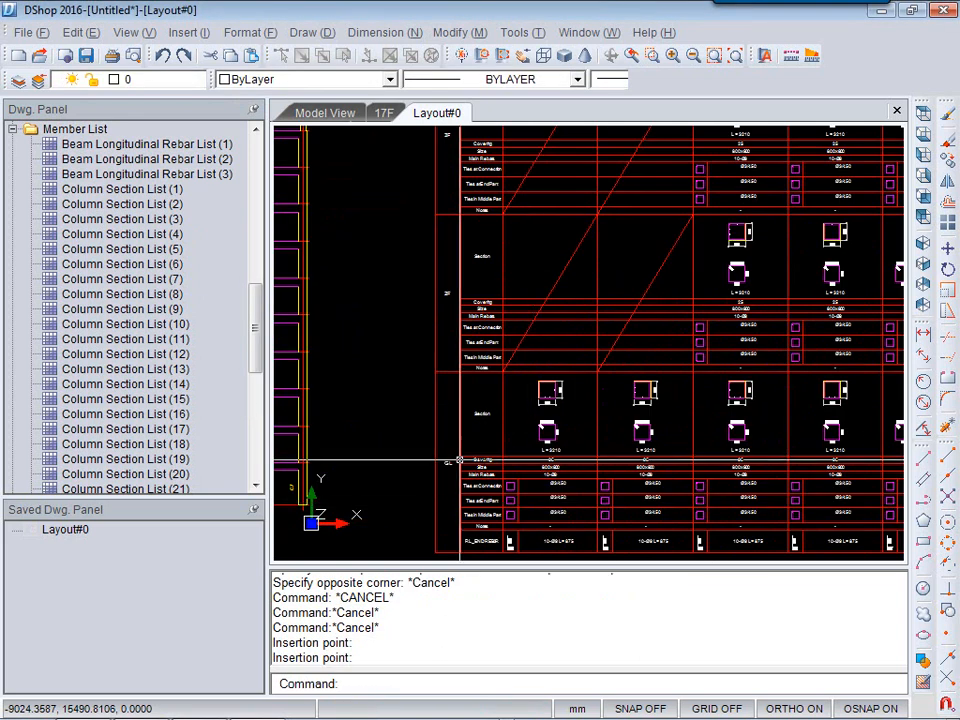
pyautogui.scroll(3, 459, 424)
pyautogui.moveTo(491, 260); pyautogui.dragTo(490, 422, button='middle')
pyautogui.moveTo(429, 229); pyautogui.dragTo(427, 443, button='middle')
pyautogui.scroll(-2, 429, 176)
pyautogui.scroll(5, 449, 313)
pyautogui.moveTo(567, 430); pyautogui.dragTo(566, 240, button='middle')
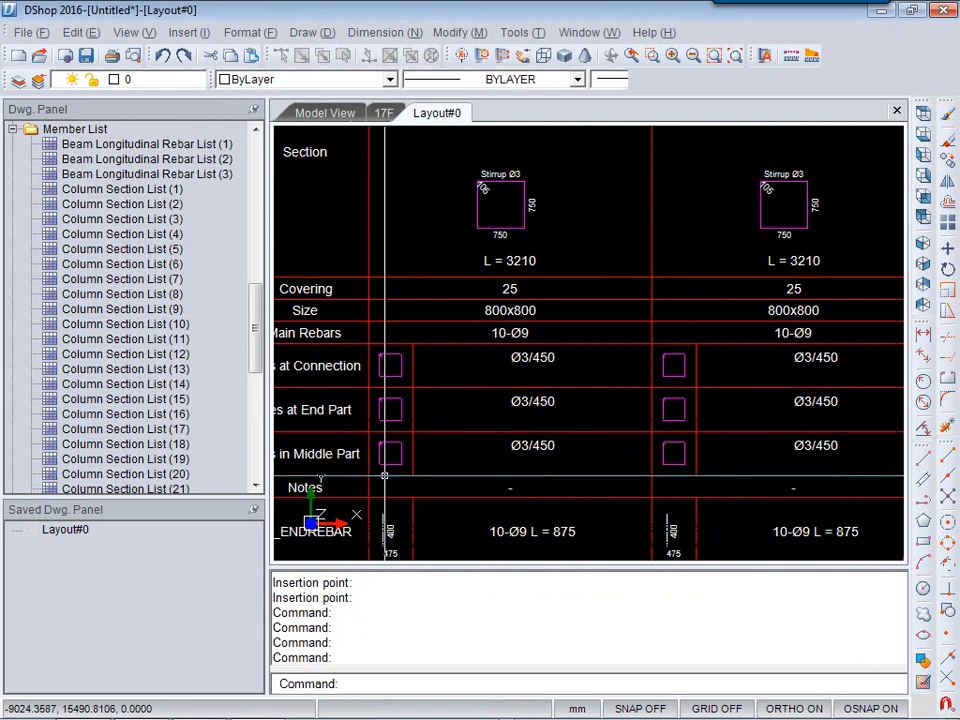
pyautogui.moveTo(370, 402); pyautogui.dragTo(385, 232, button='middle')
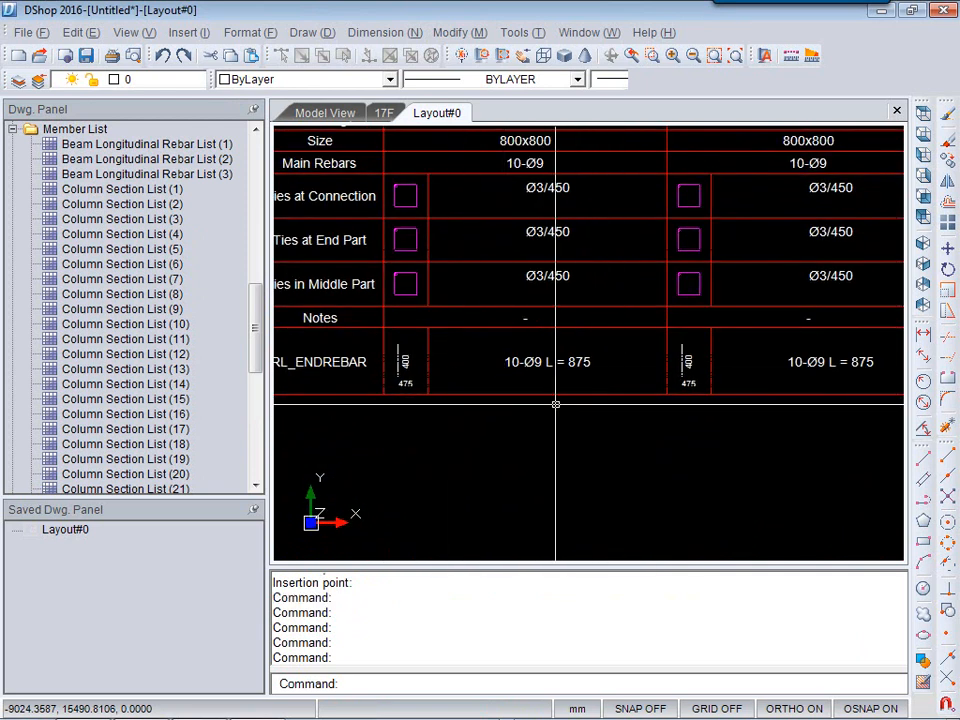
pyautogui.moveTo(594, 370)
pyautogui.mouseDown(button='middle')
pyautogui.moveTo(645, 420)
pyautogui.moveTo(645, 444)
pyautogui.mouseUp(button='middle')
pyautogui.moveTo(600, 230)
pyautogui.mouseDown(button='middle')
pyautogui.moveTo(646, 277)
pyautogui.moveTo(589, 381)
pyautogui.moveTo(369, 403)
pyautogui.mouseUp(button='middle')
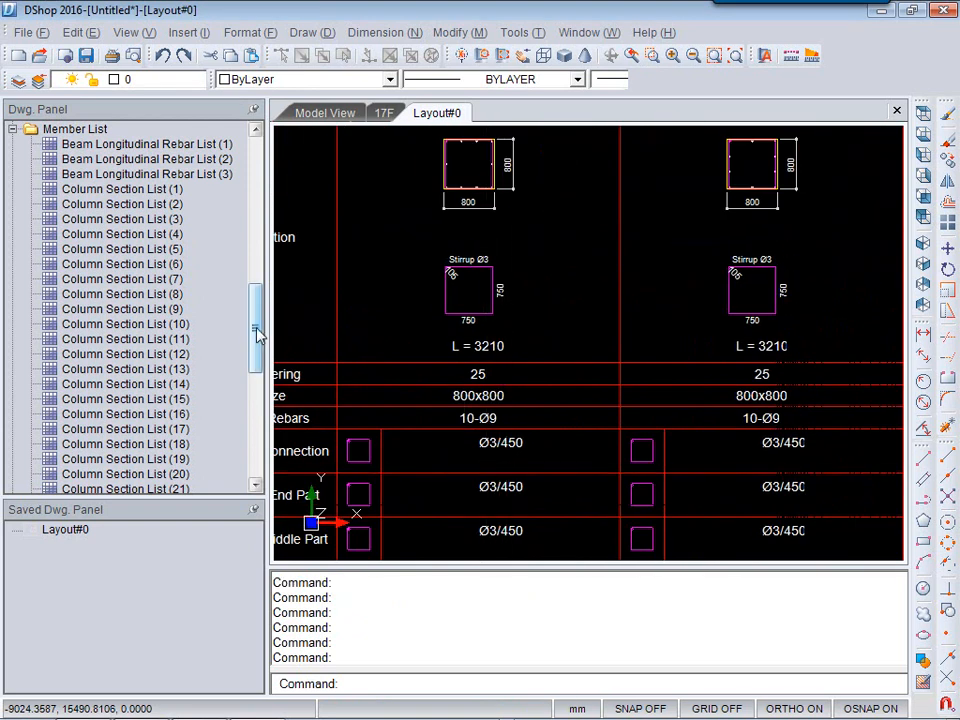
# Place the C4 (X4 - Y1) column longitudinal section from GL to 19F on axis X4 at scales 1/50 and 1/25.
pyautogui.moveTo(256, 335); pyautogui.dragTo(256, 440)
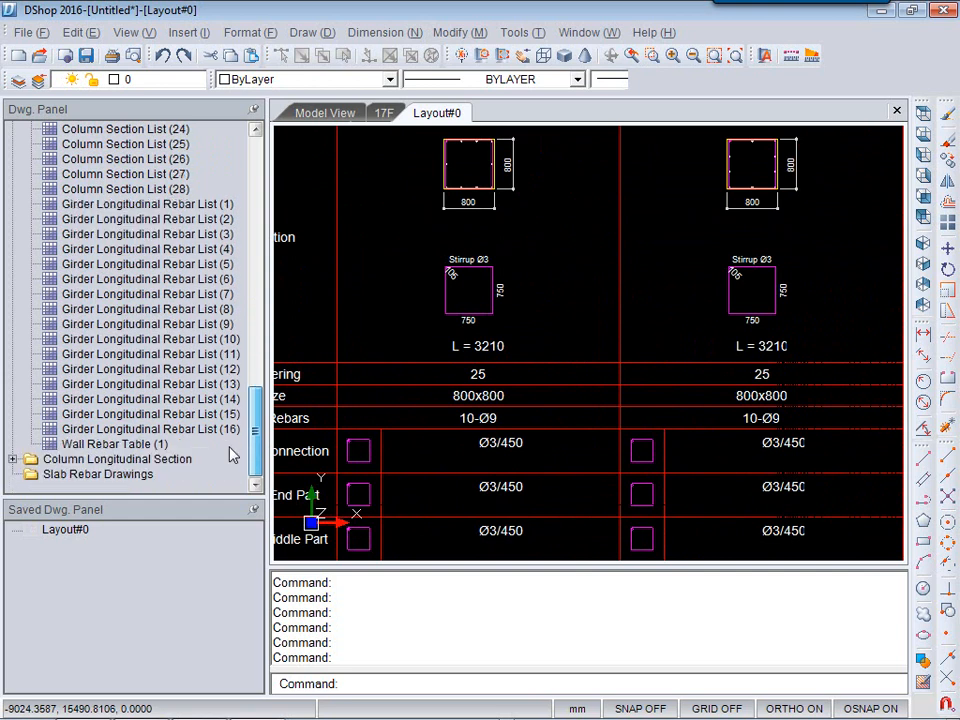
pyautogui.click(13, 460)
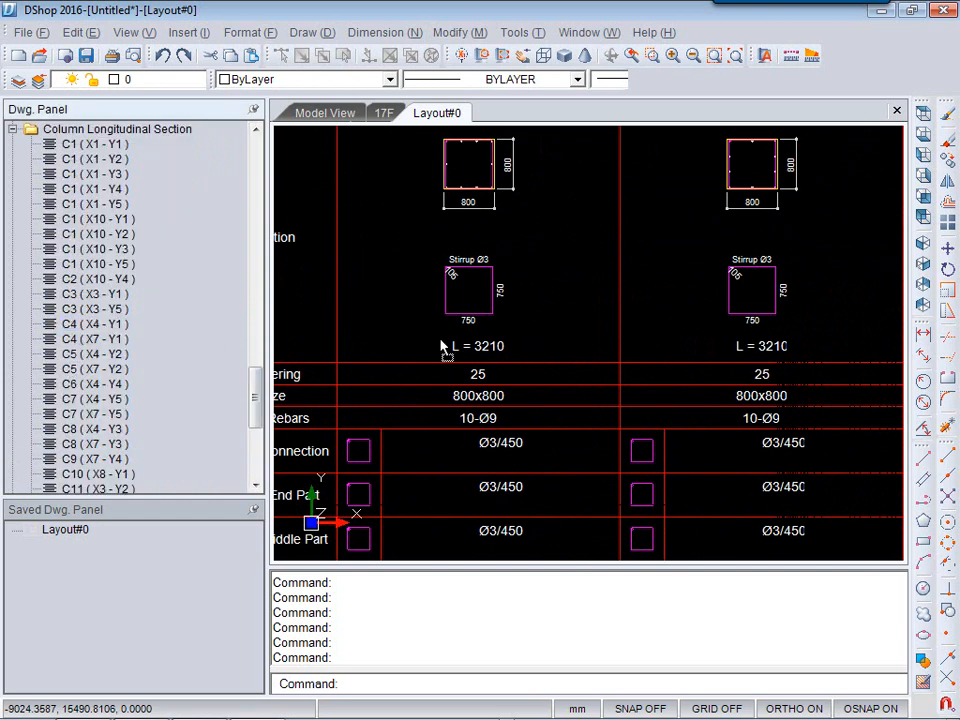
pyautogui.moveTo(380, 338); pyautogui.dragTo(452, 348)
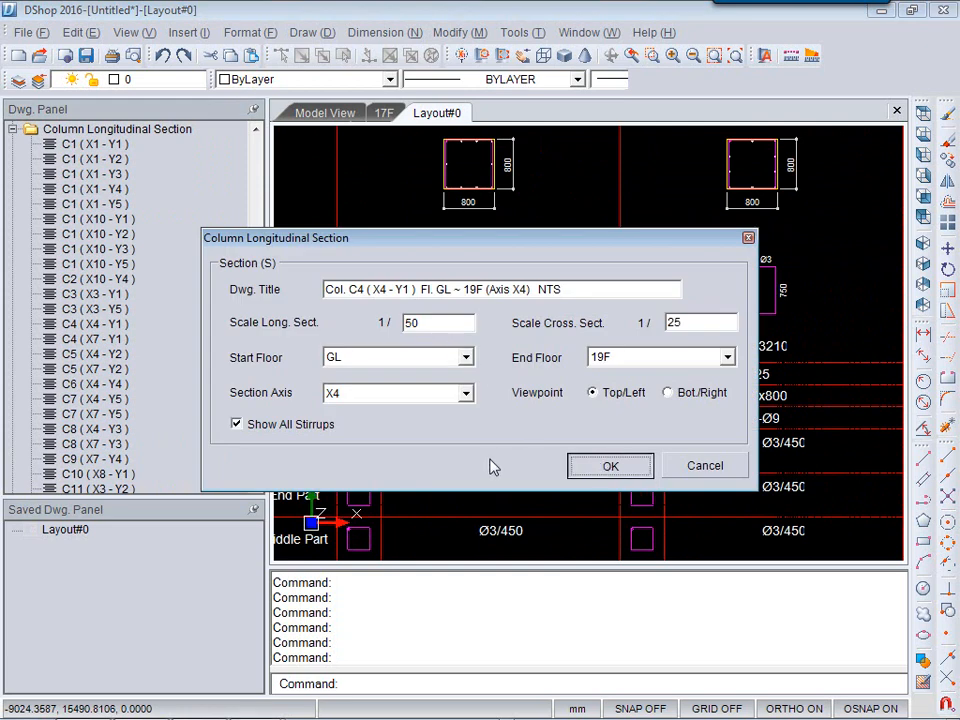
pyautogui.click(610, 466)
pyautogui.scroll(-5, 390, 427)
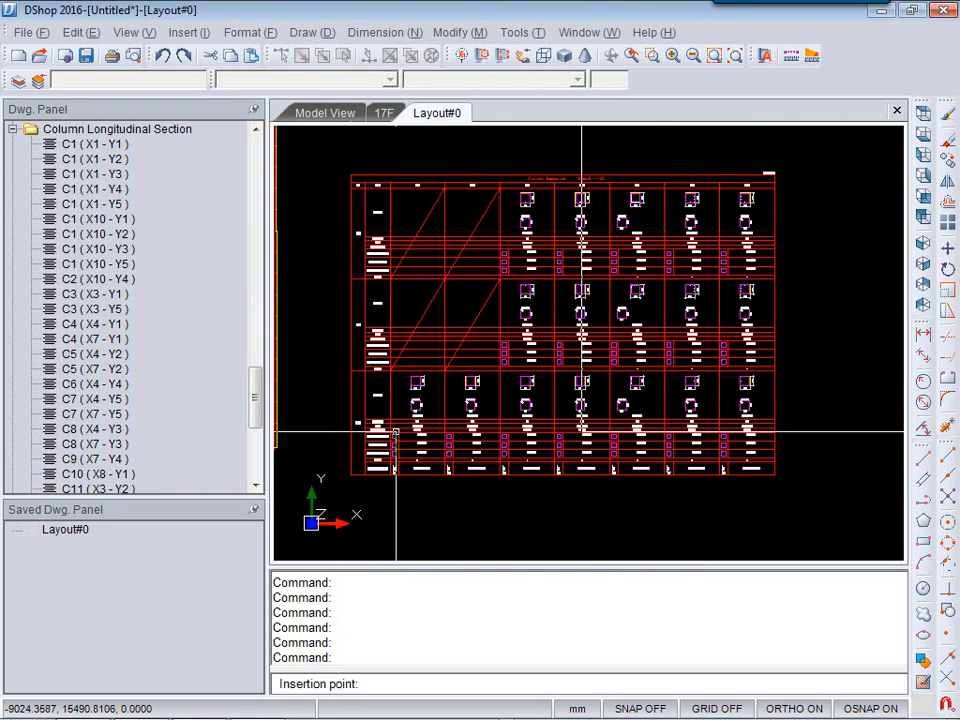
pyautogui.click(602, 448)
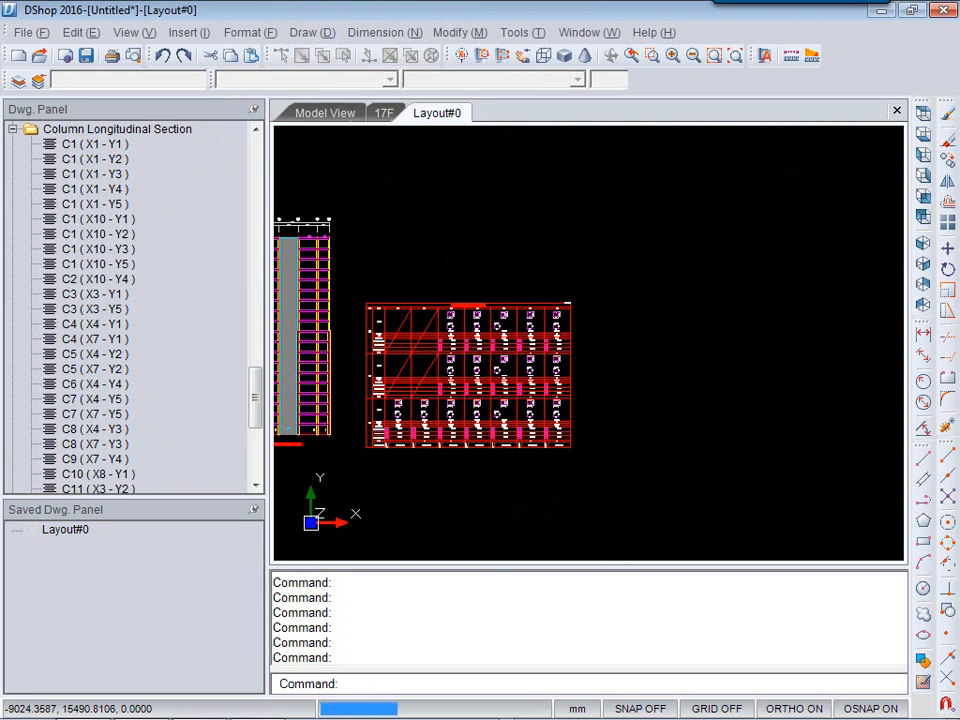
# Zoom and pan through the column longitudinal section to examine its rebars, stirrups and cross sections.
pyautogui.scroll(4, 660, 414)
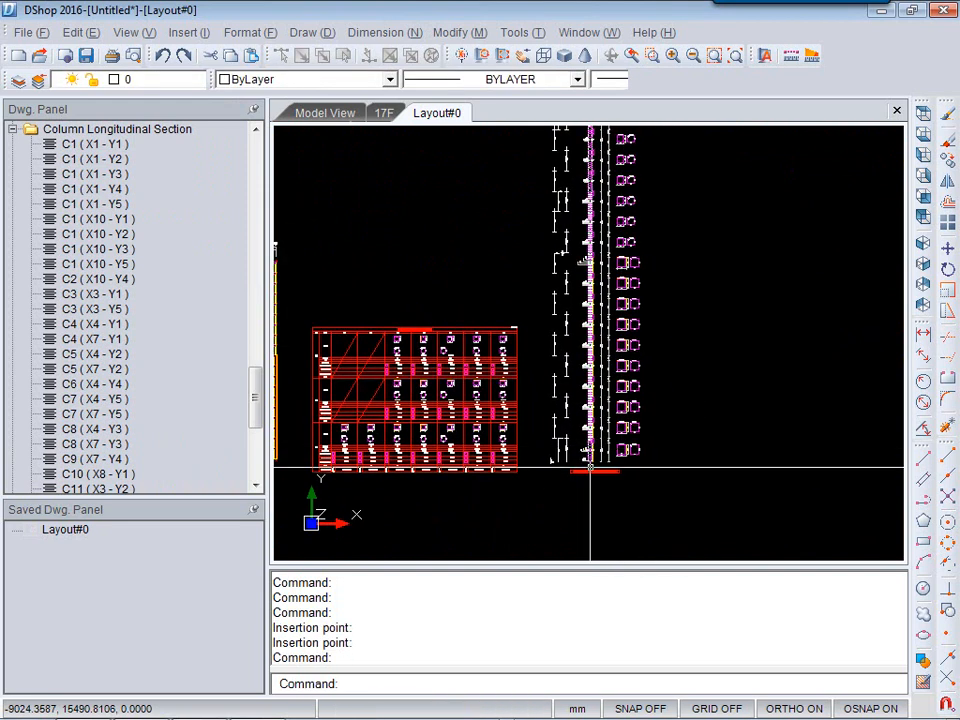
pyautogui.scroll(4, 515, 455)
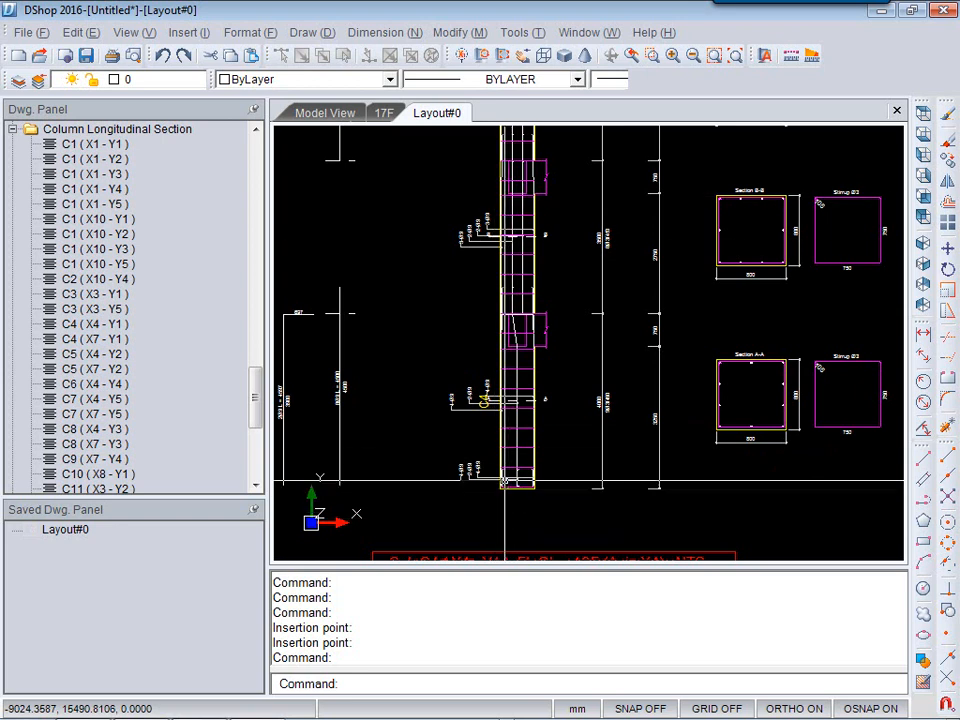
pyautogui.moveTo(464, 463); pyautogui.dragTo(553, 453, button='middle')
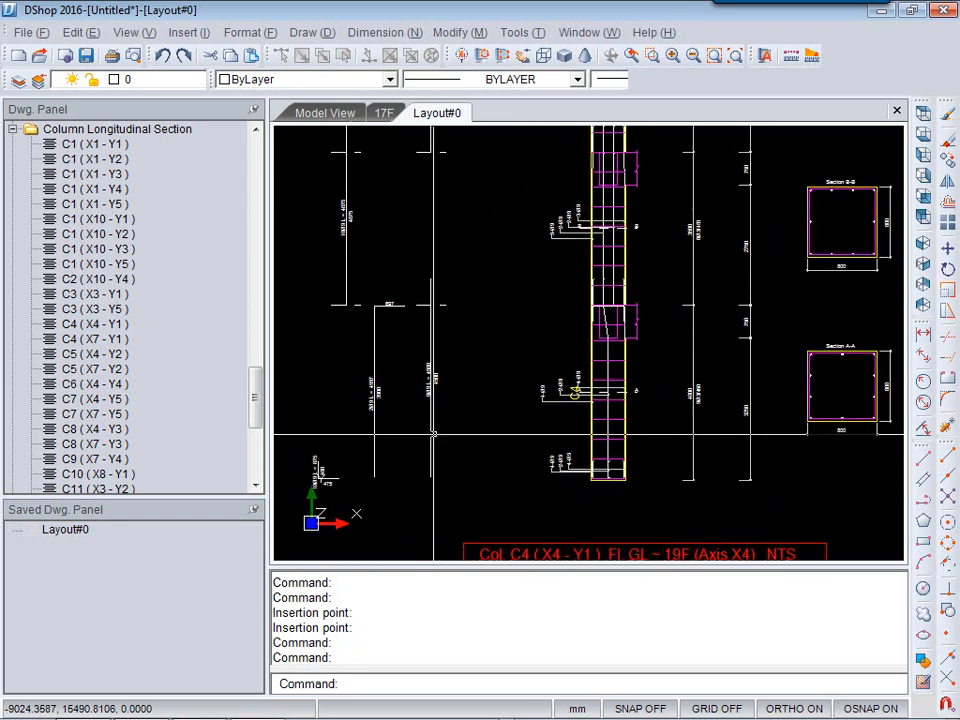
pyautogui.scroll(3, 331, 454)
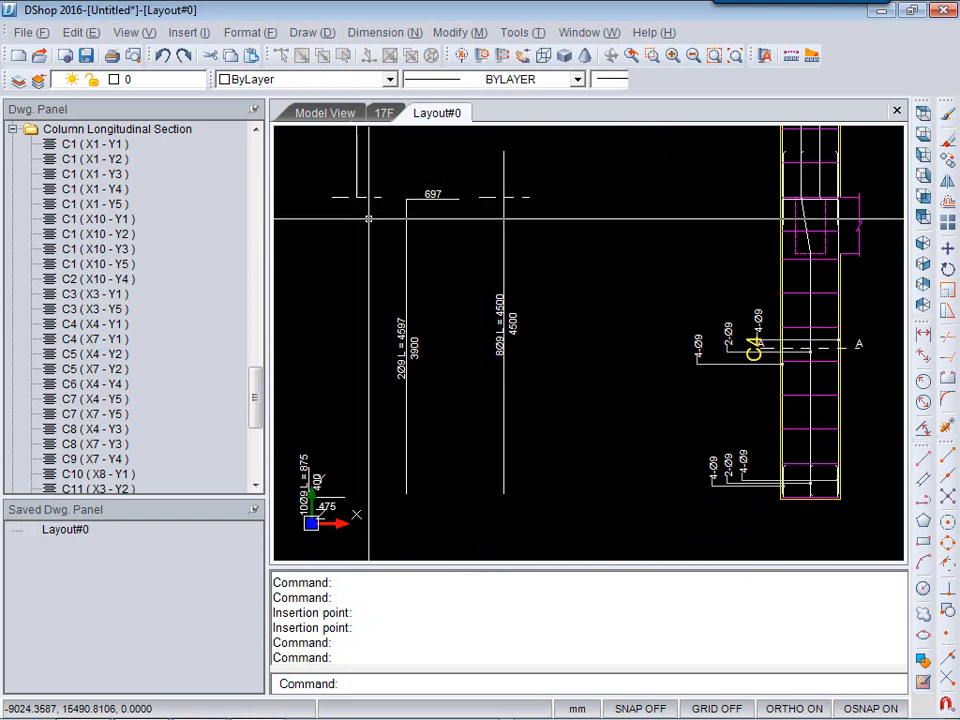
pyautogui.moveTo(600, 490); pyautogui.dragTo(393, 497, button='middle')
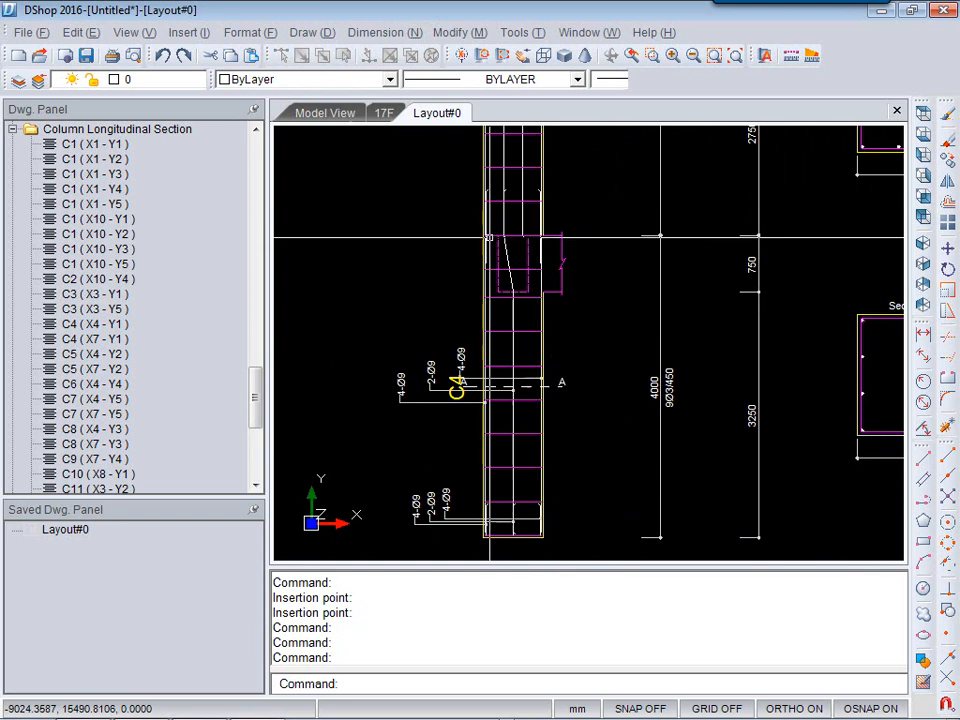
pyautogui.moveTo(465, 191); pyautogui.dragTo(499, 381, button='middle')
pyautogui.moveTo(553, 287); pyautogui.dragTo(585, 485, button='middle')
pyautogui.moveTo(645, 227); pyautogui.dragTo(619, 470, button='middle')
pyautogui.scroll(-3, 619, 469)
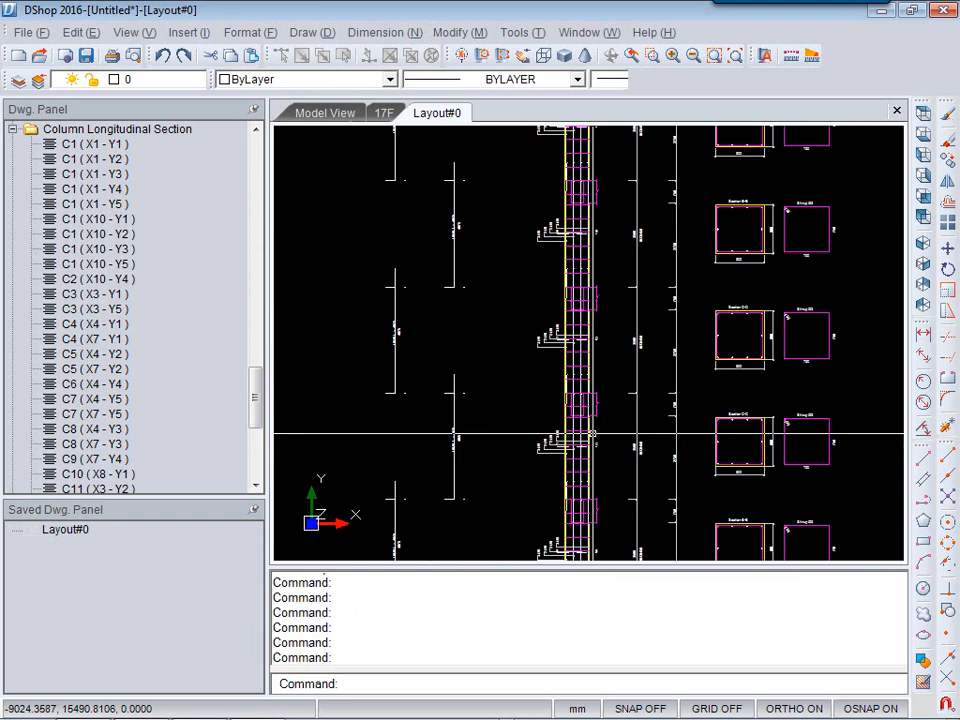
pyautogui.scroll(-2, 593, 434)
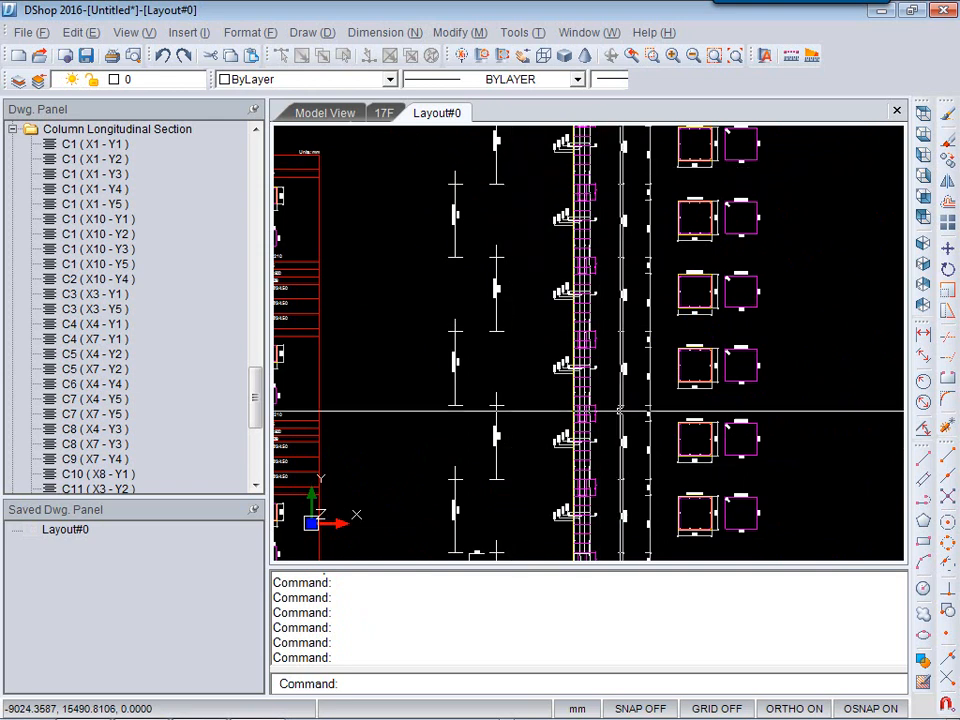
pyautogui.moveTo(617, 523); pyautogui.dragTo(623, 276, button='middle')
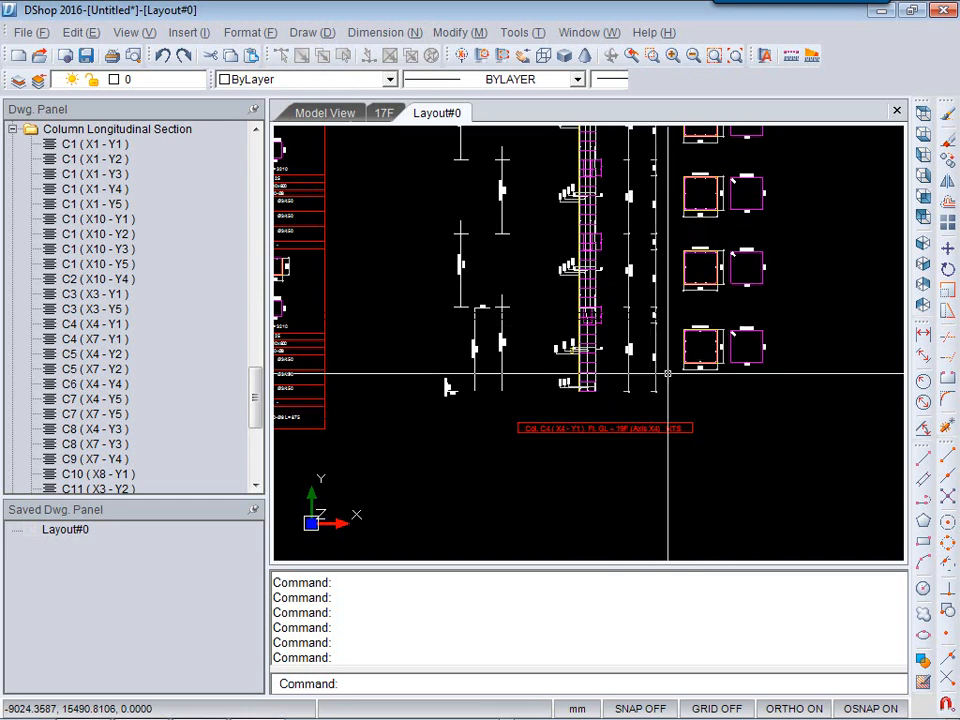
# Place a Girder Longitudinal Rebar List drawing on the layout with all stirrups shown.
pyautogui.moveTo(257, 388); pyautogui.dragTo(255, 336)
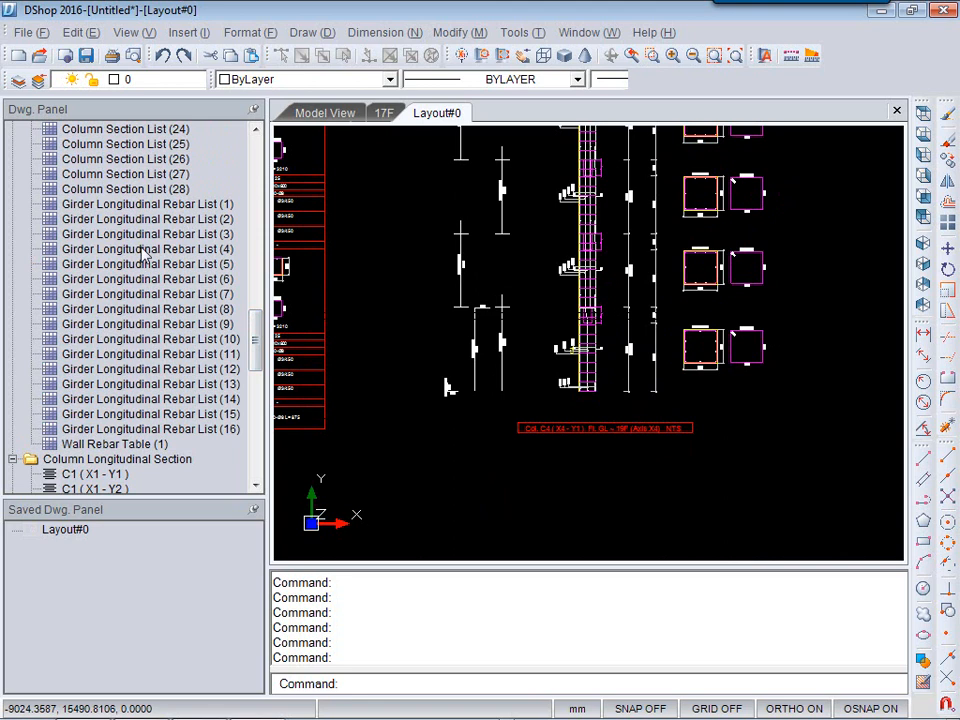
pyautogui.moveTo(145, 255); pyautogui.dragTo(150, 260)
pyautogui.moveTo(434, 234); pyautogui.dragTo(436, 234)
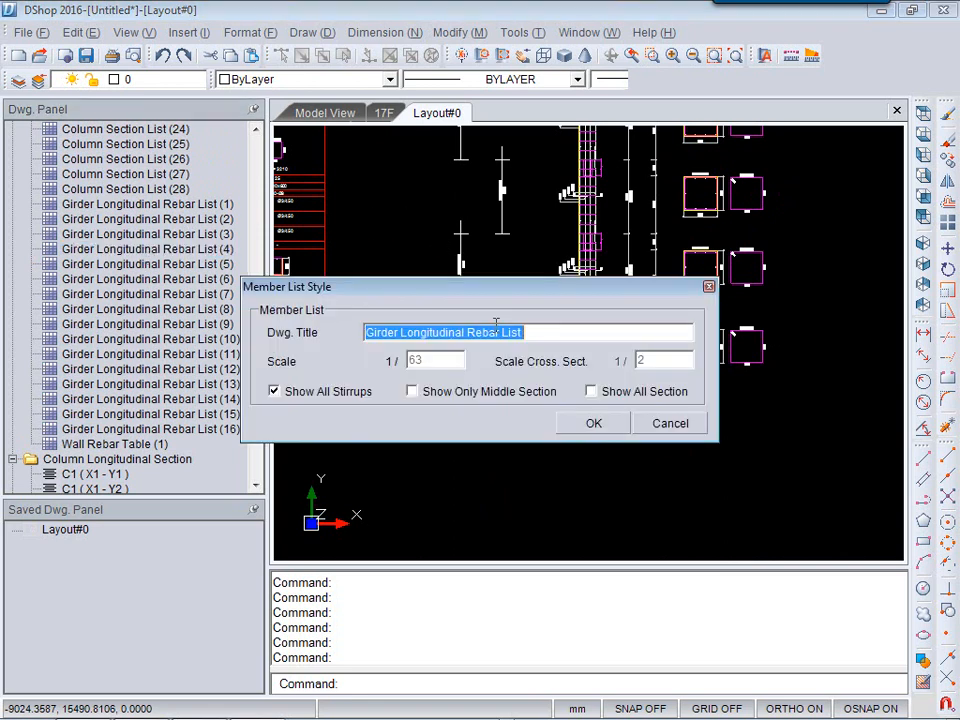
pyautogui.click(600, 421)
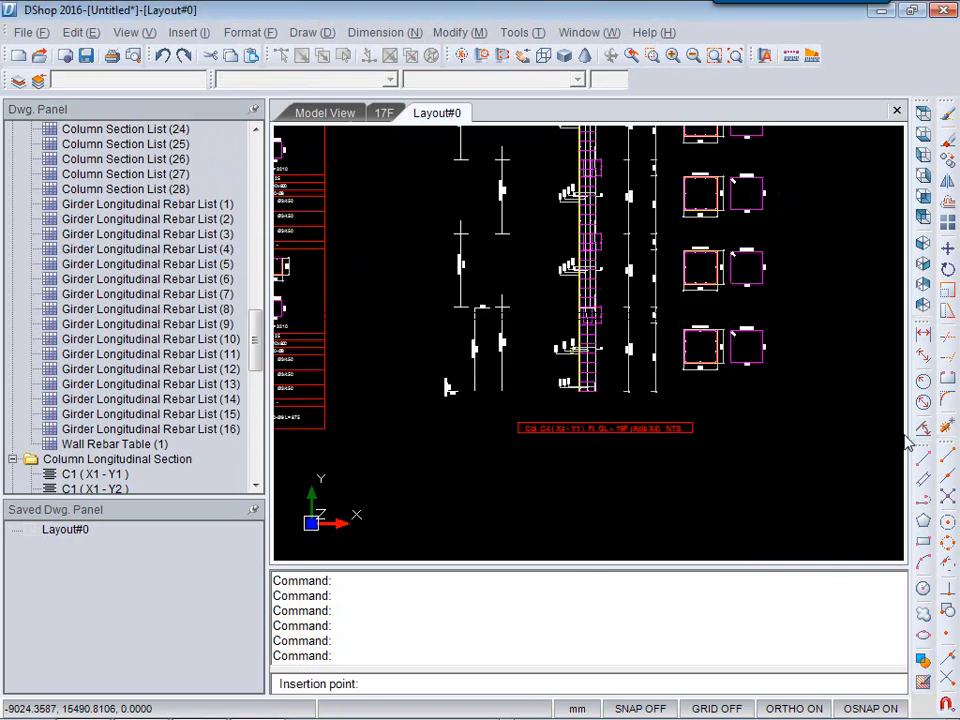
pyautogui.click(604, 421)
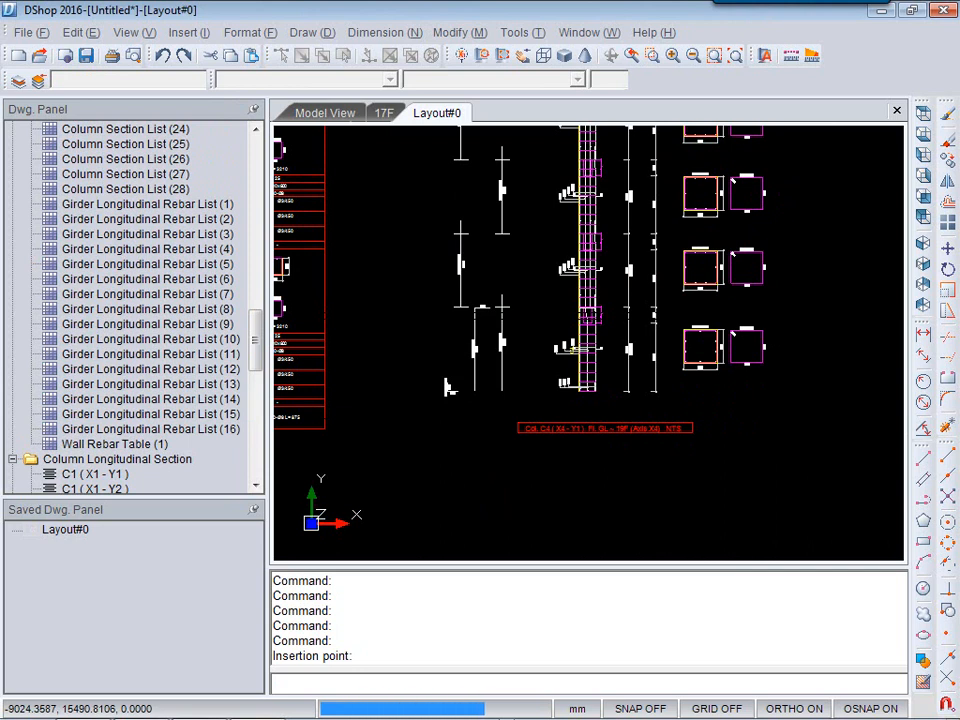
# Zoom and pan over the girder longitudinal rebar list to examine beam spans, stirrups and bar lengths.
pyautogui.moveTo(668, 443); pyautogui.dragTo(318, 514, button='middle')
pyautogui.moveTo(531, 262); pyautogui.dragTo(531, 380, button='middle')
pyautogui.scroll(5, 525, 320)
pyautogui.moveTo(709, 413)
pyautogui.mouseDown(button='middle')
pyautogui.moveTo(392, 444)
pyautogui.moveTo(580, 444)
pyautogui.mouseUp(button='middle')
pyautogui.moveTo(462, 426)
pyautogui.mouseDown(button='middle')
pyautogui.moveTo(573, 373)
pyautogui.moveTo(574, 363)
pyautogui.mouseUp(button='middle')
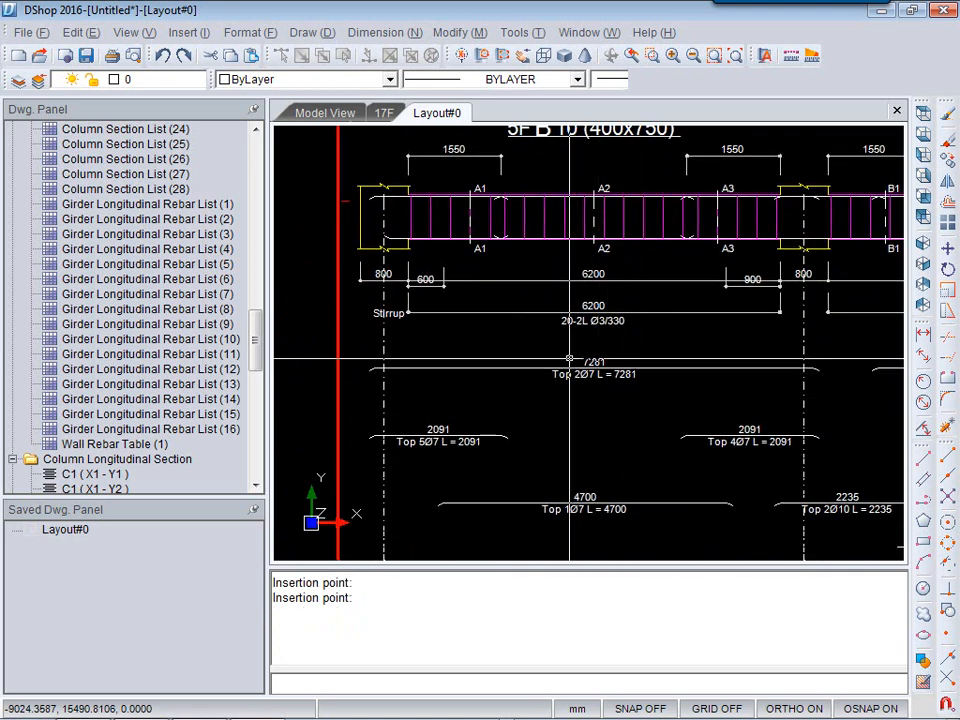
pyautogui.moveTo(544, 422); pyautogui.dragTo(536, 344, button='middle')
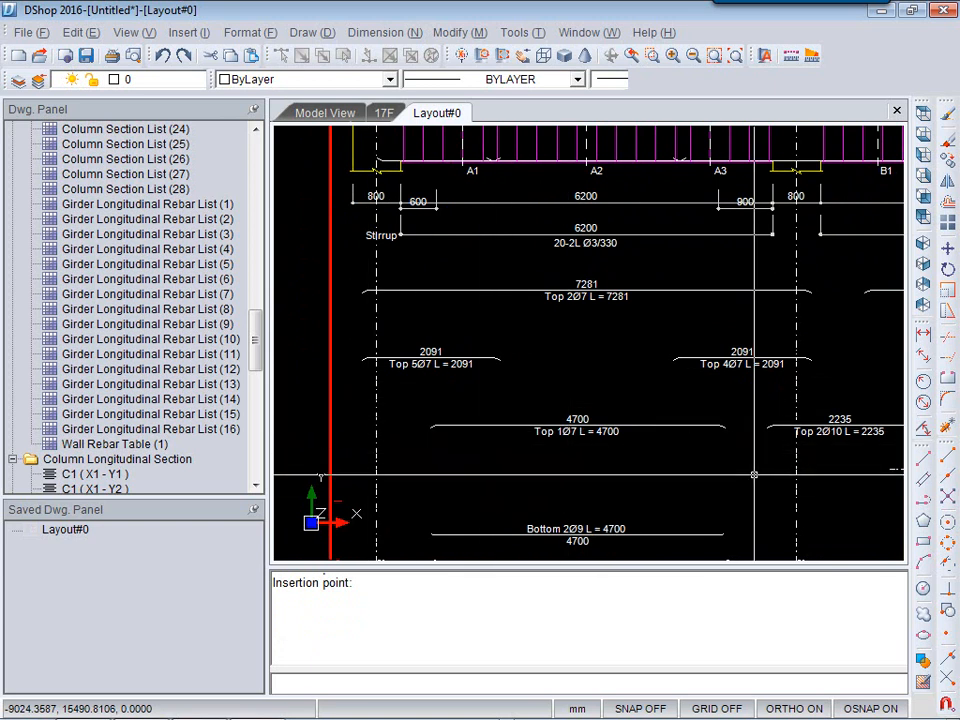
pyautogui.moveTo(563, 465); pyautogui.dragTo(553, 386, button='middle')
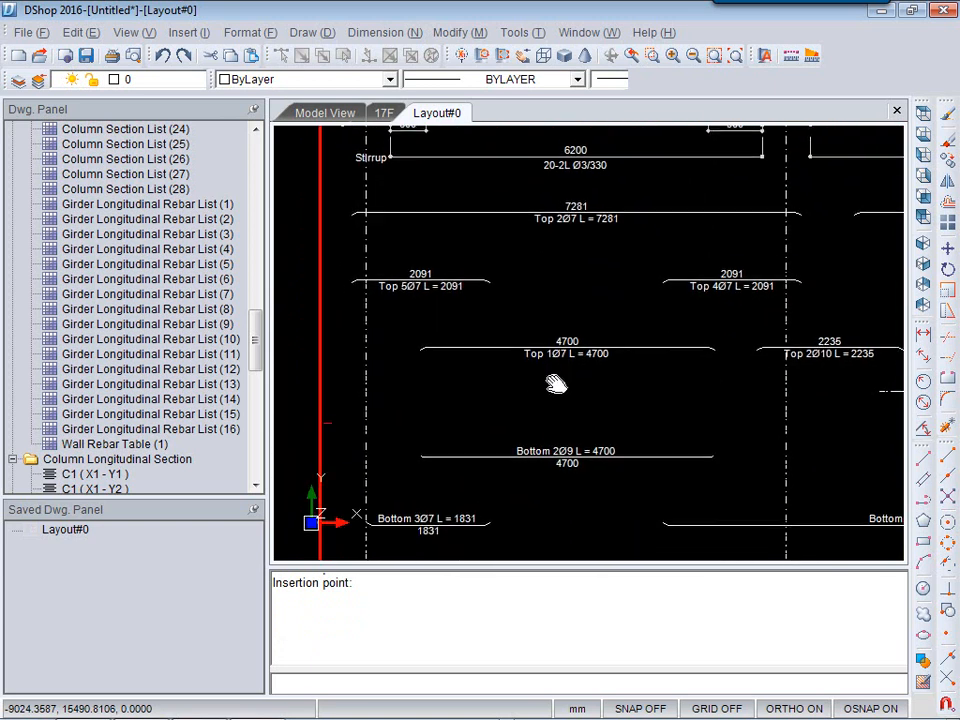
pyautogui.moveTo(715, 481)
pyautogui.mouseDown(button='middle')
pyautogui.moveTo(643, 437)
pyautogui.moveTo(513, 406)
pyautogui.mouseUp(button='middle')
pyautogui.scroll(-2, 514, 406)
pyautogui.moveTo(776, 475)
pyautogui.mouseDown(button='middle')
pyautogui.moveTo(757, 463)
pyautogui.moveTo(488, 478)
pyautogui.mouseUp(button='middle')
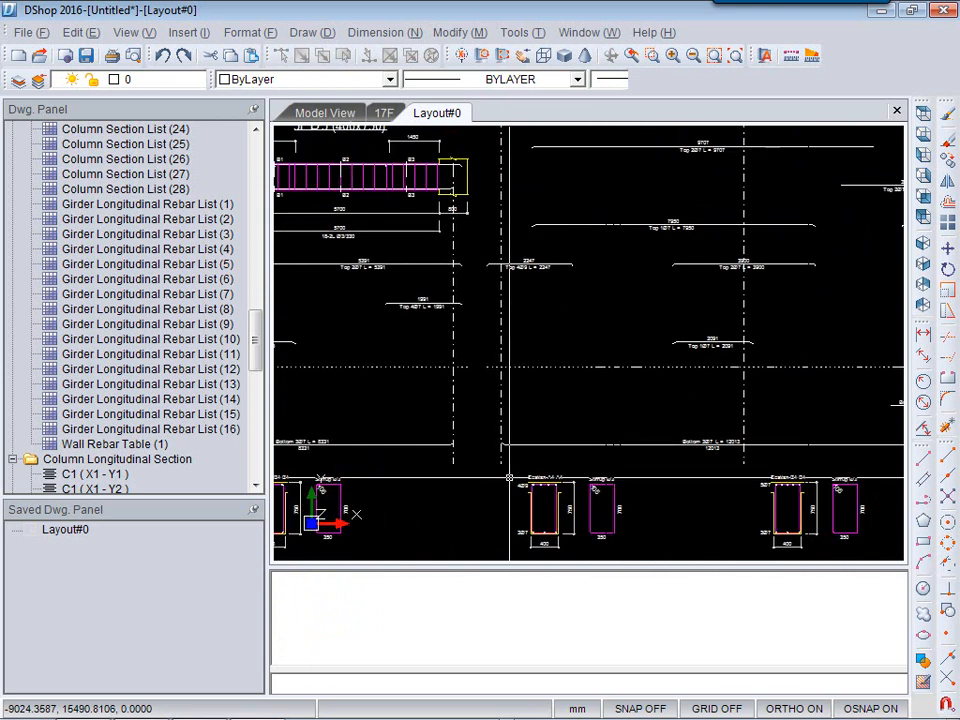
# Pan and zoom across the girder rebar list drawings to examine the 5F beam spans and their section details.
pyautogui.scroll(-2, 506, 481)
pyautogui.moveTo(672, 330)
pyautogui.mouseDown(button='middle')
pyautogui.moveTo(721, 389)
pyautogui.moveTo(767, 504)
pyautogui.mouseUp(button='middle')
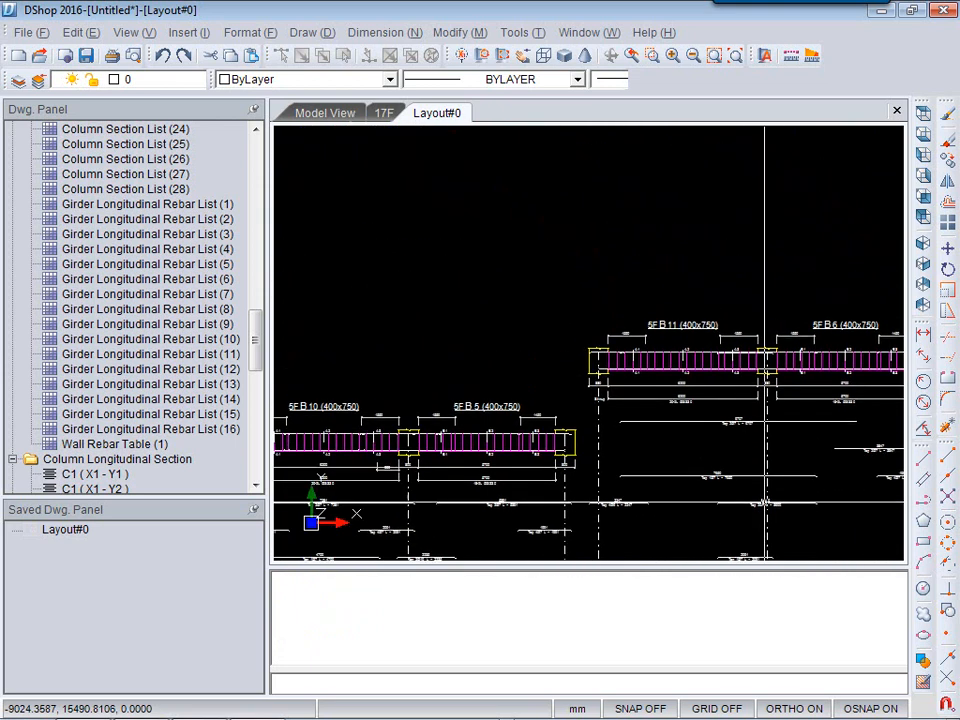
pyautogui.moveTo(553, 419); pyautogui.dragTo(645, 287, button='middle')
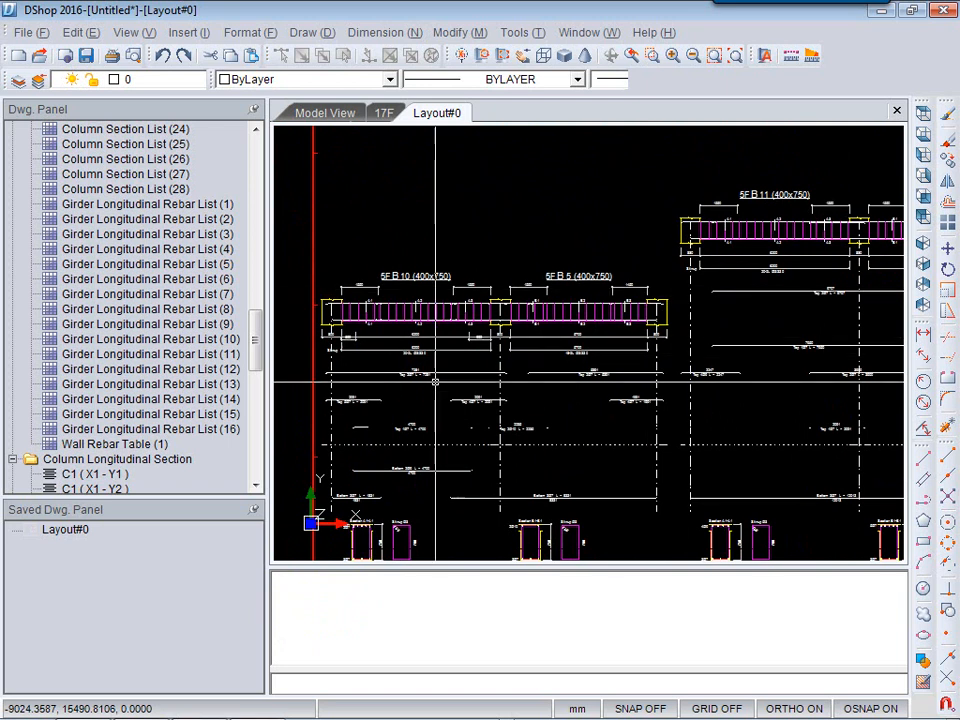
pyautogui.scroll(2, 426, 429)
pyautogui.moveTo(403, 458); pyautogui.dragTo(457, 351, button='middle')
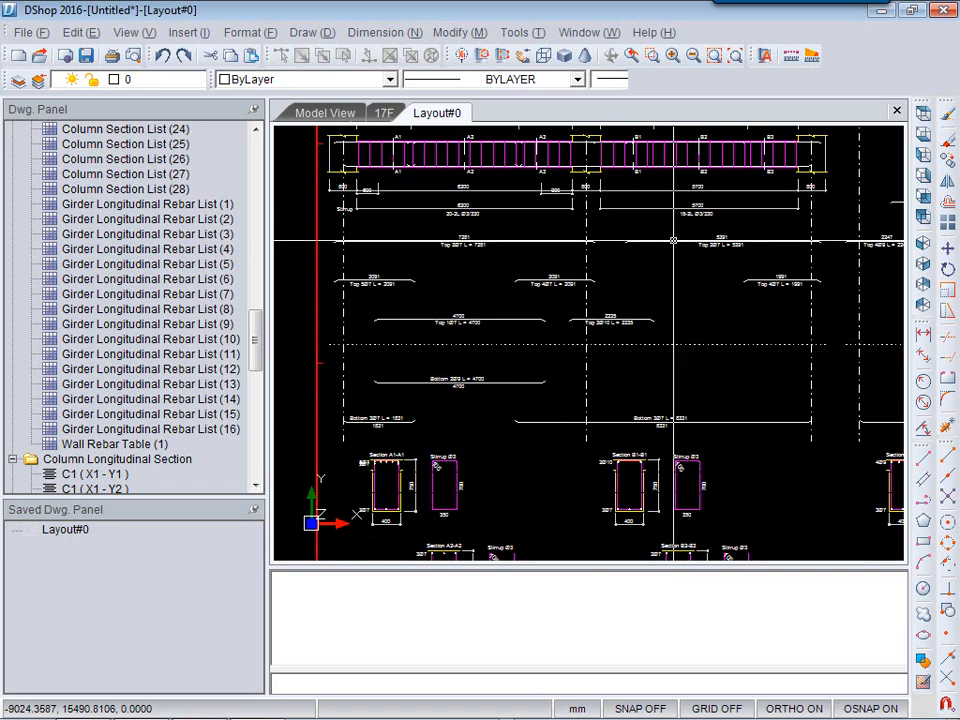
# Open the program options and review the Standard Hooks table under Development & Splice Lengths.
pyautogui.click(519, 37)
pyautogui.click(551, 222)
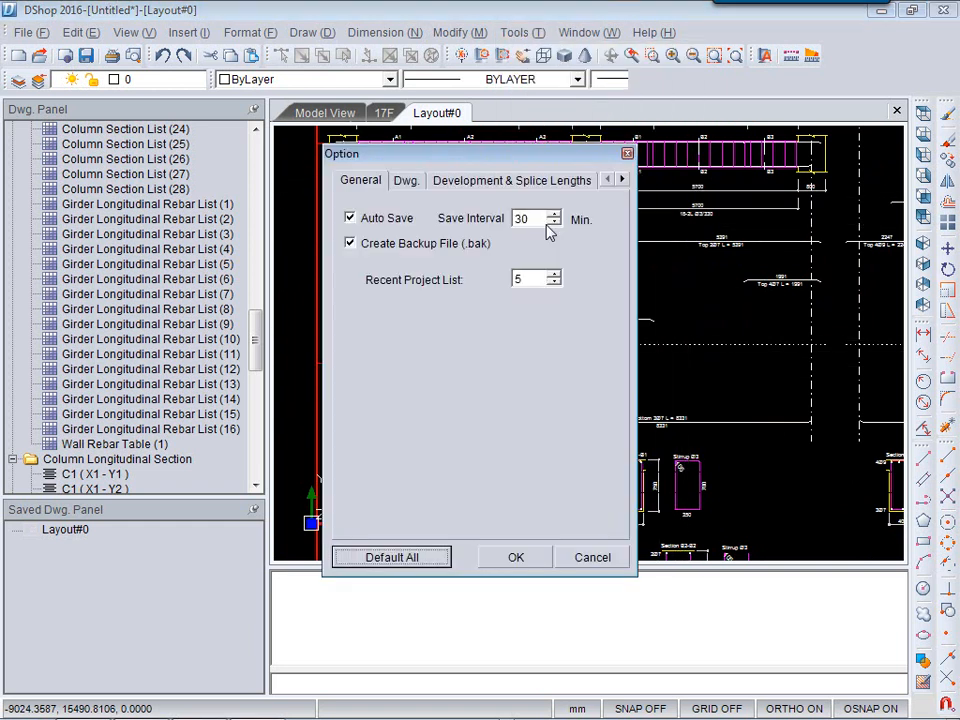
pyautogui.click(527, 182)
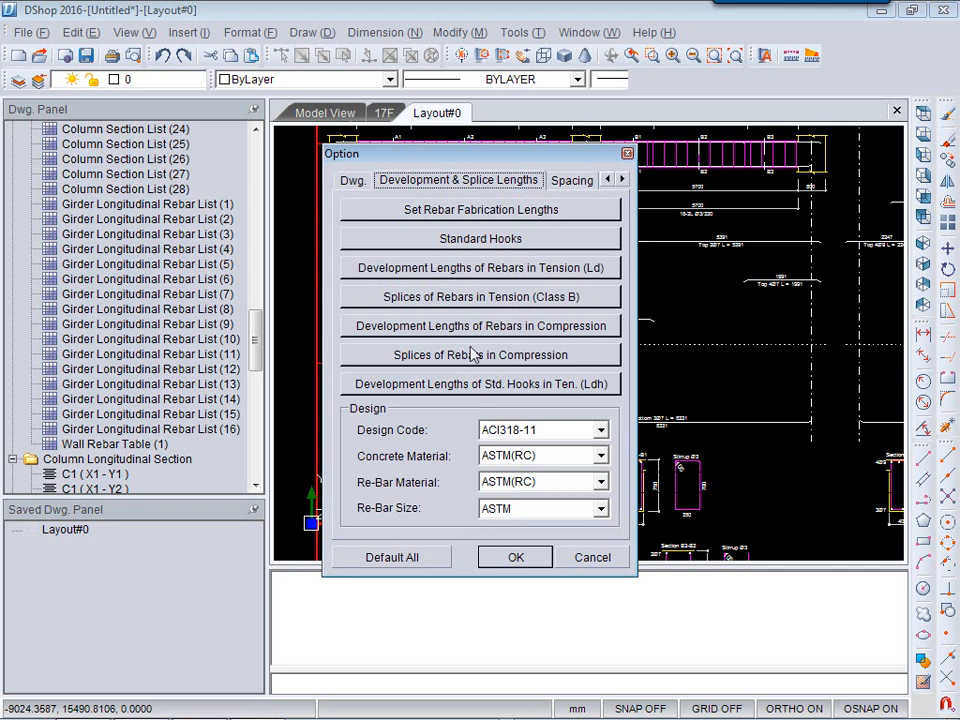
pyautogui.click(502, 241)
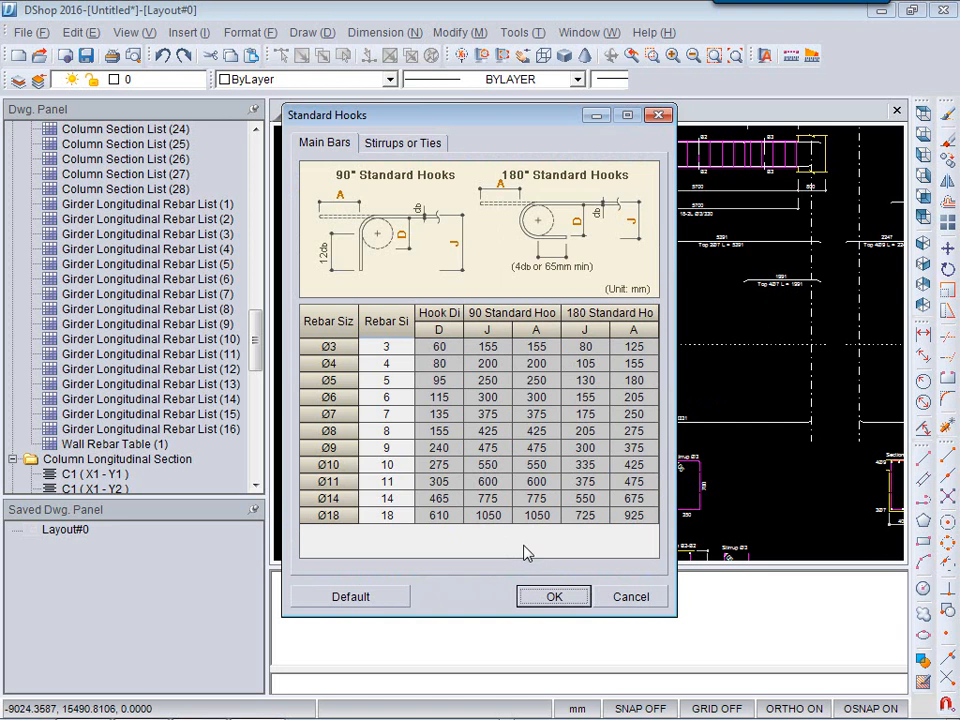
pyautogui.click(554, 597)
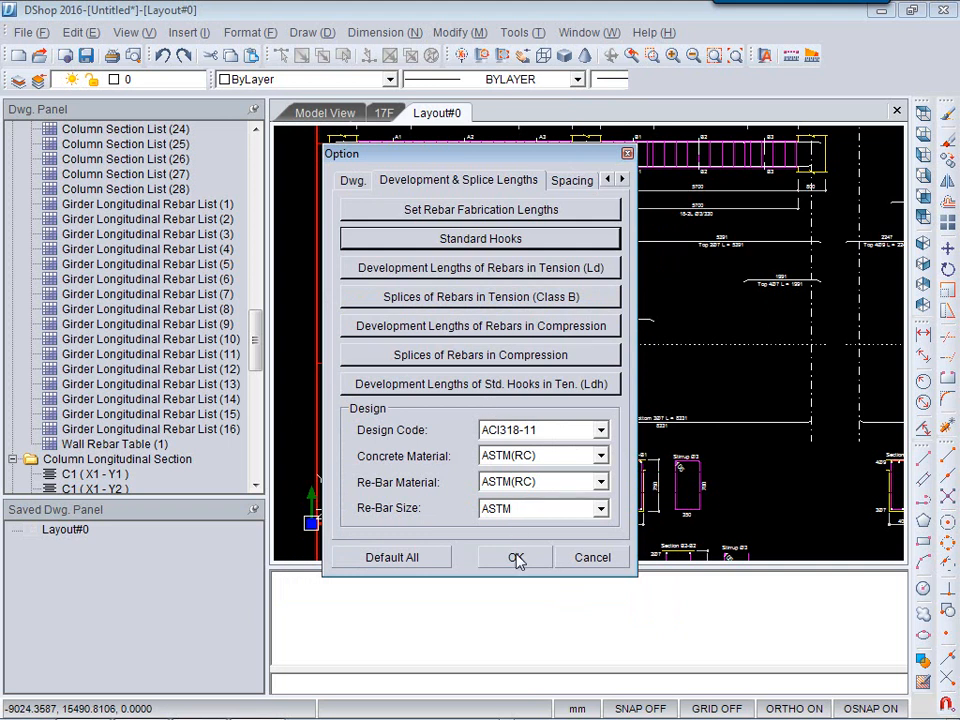
# Review the concrete material, rebar material and rebar size choices in the design settings, keeping ASTM, and close the options.
pyautogui.click(600, 456)
pyautogui.click(597, 470)
pyautogui.click(600, 482)
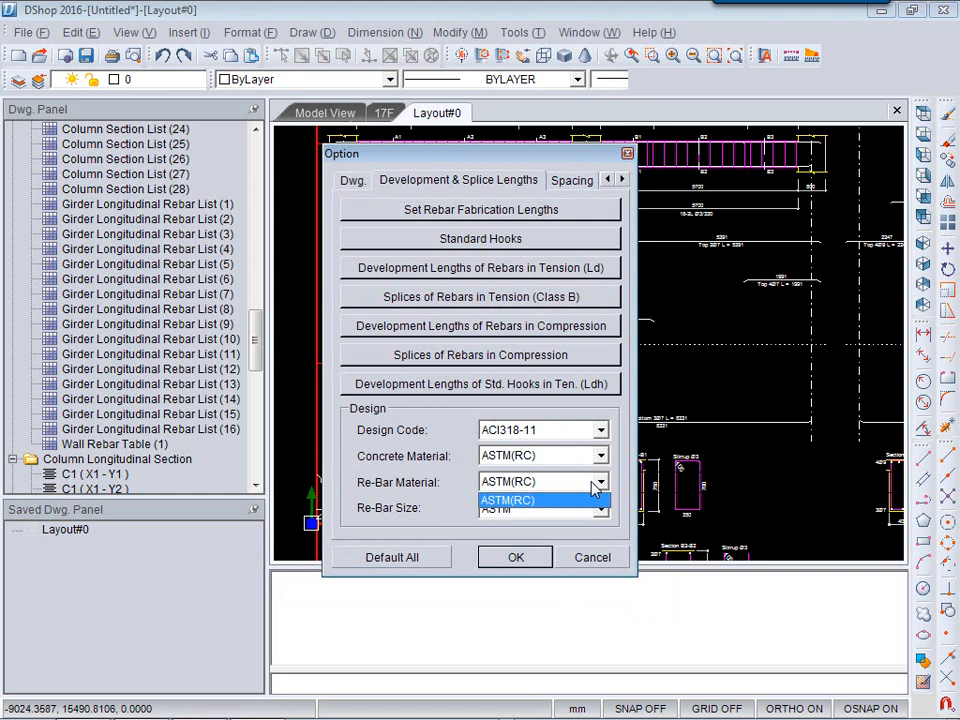
pyautogui.click(533, 499)
pyautogui.click(497, 508)
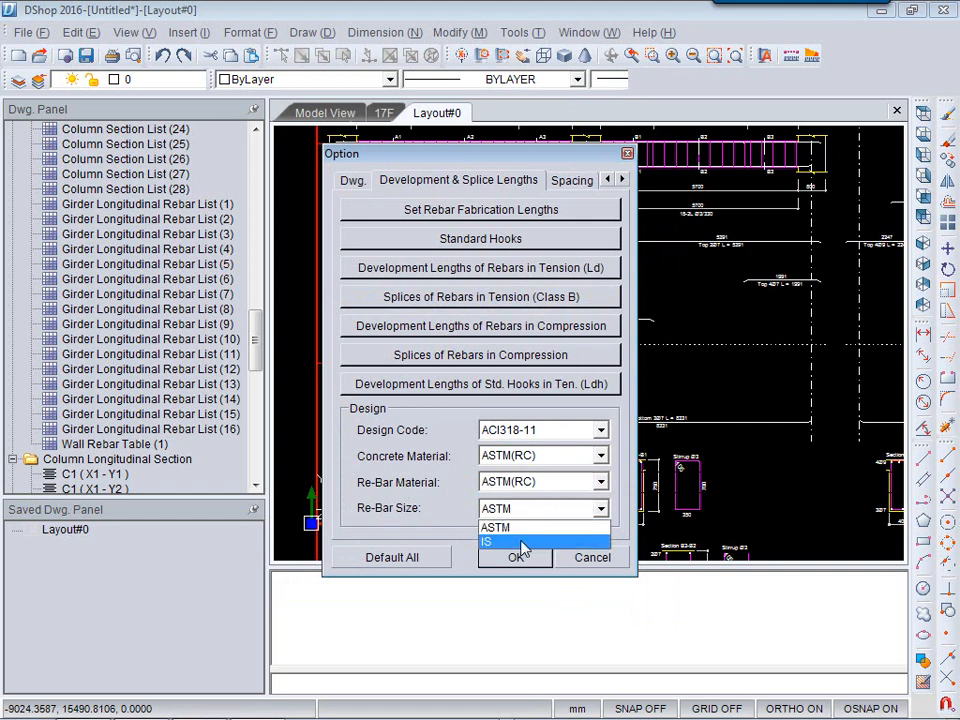
pyautogui.click(445, 523)
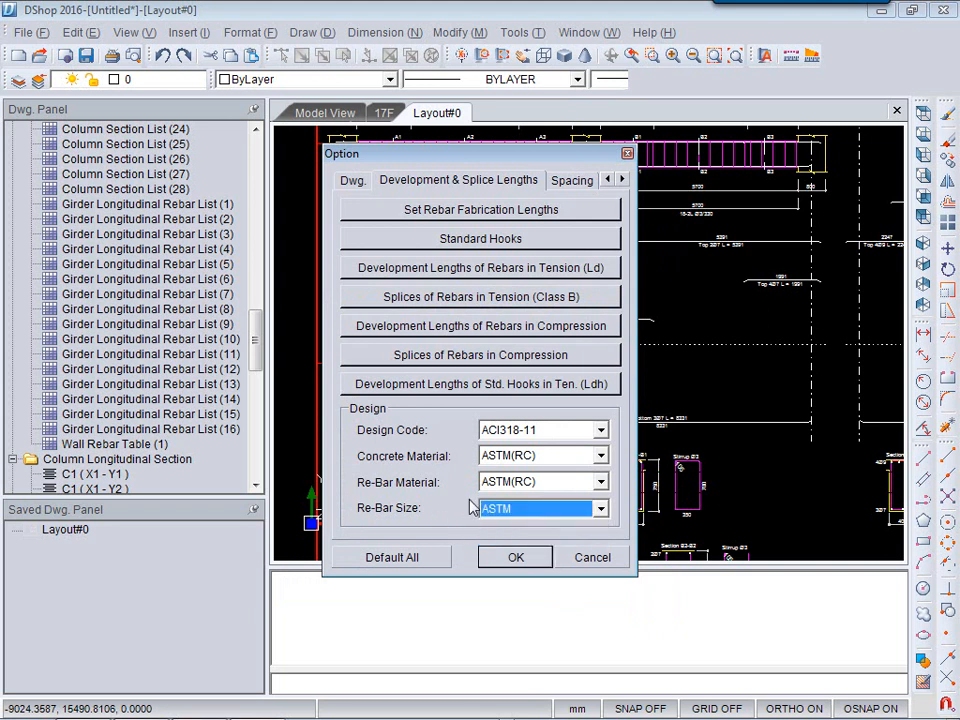
pyautogui.click(515, 558)
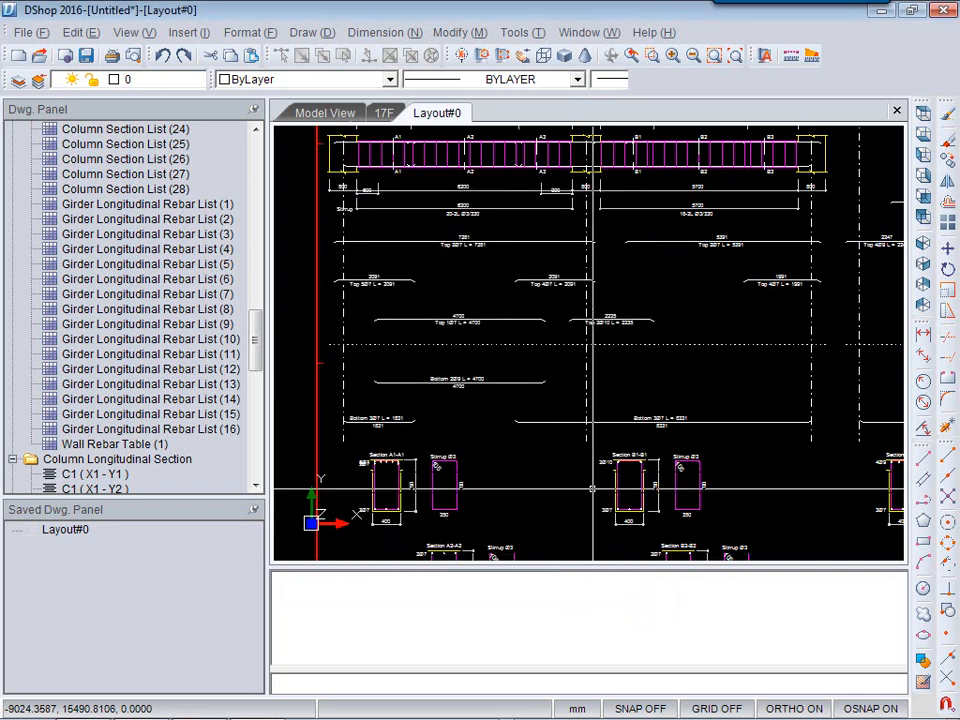
# Zoom out and pan over the layout to survey all the placed drawing sheets.
pyautogui.moveTo(624, 497)
pyautogui.mouseDown(button='middle')
pyautogui.moveTo(574, 459)
pyautogui.moveTo(543, 495)
pyautogui.mouseUp(button='middle')
pyautogui.scroll(-4, 629, 473)
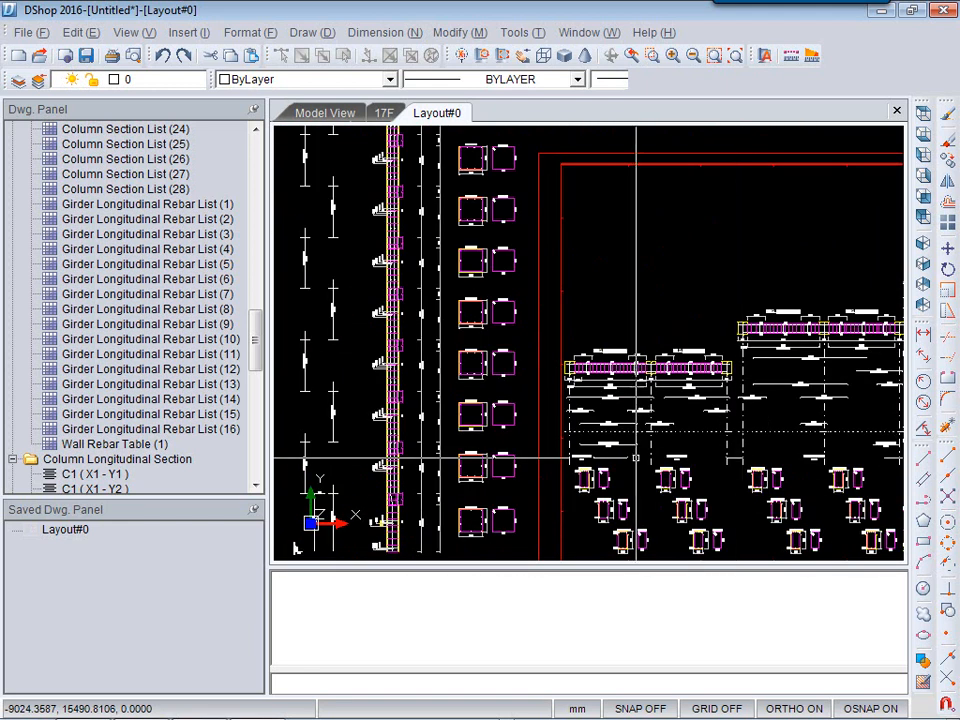
pyautogui.scroll(-4, 770, 462)
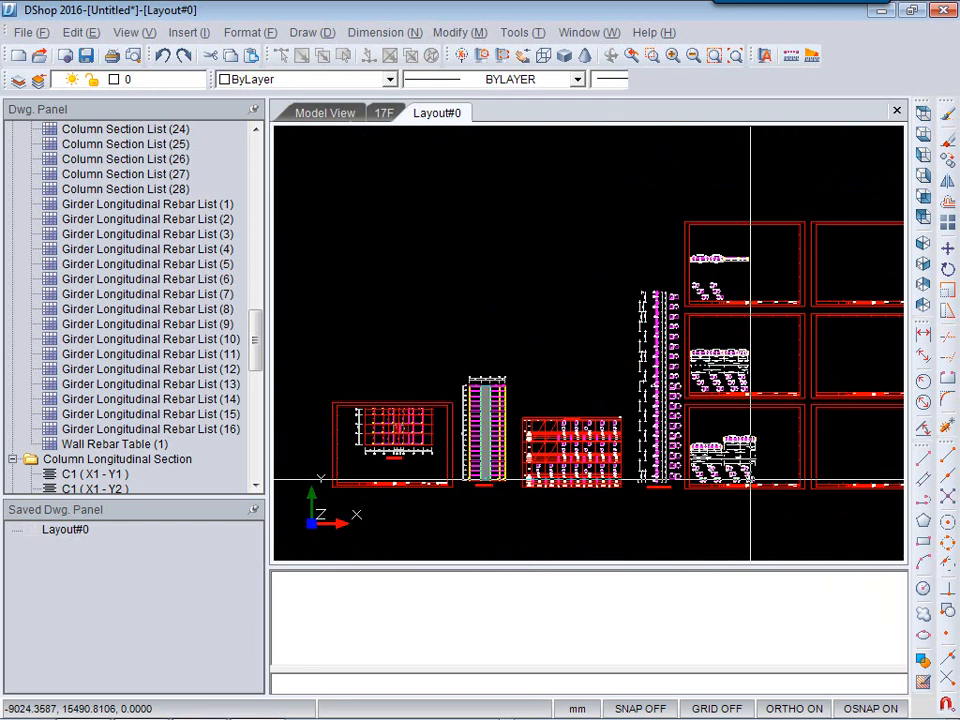
pyautogui.moveTo(770, 480); pyautogui.dragTo(705, 491, button='middle')
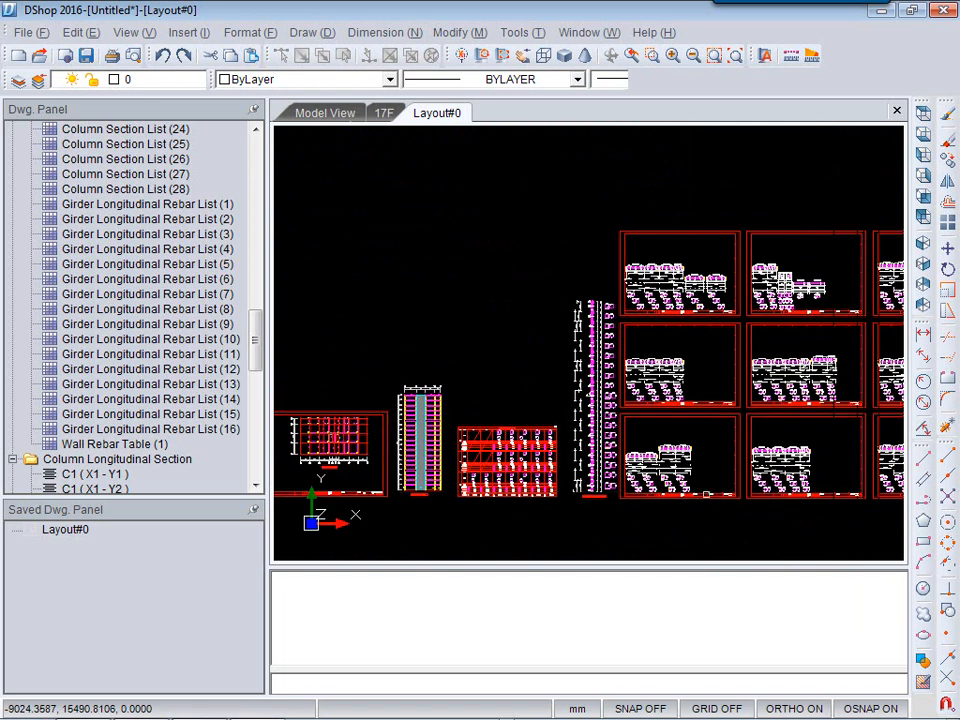
pyautogui.moveTo(310, 448); pyautogui.dragTo(600, 458, button='middle')
pyautogui.moveTo(707, 461); pyautogui.dragTo(593, 437, button='middle')
pyautogui.moveTo(619, 379); pyautogui.dragTo(542, 409, button='middle')
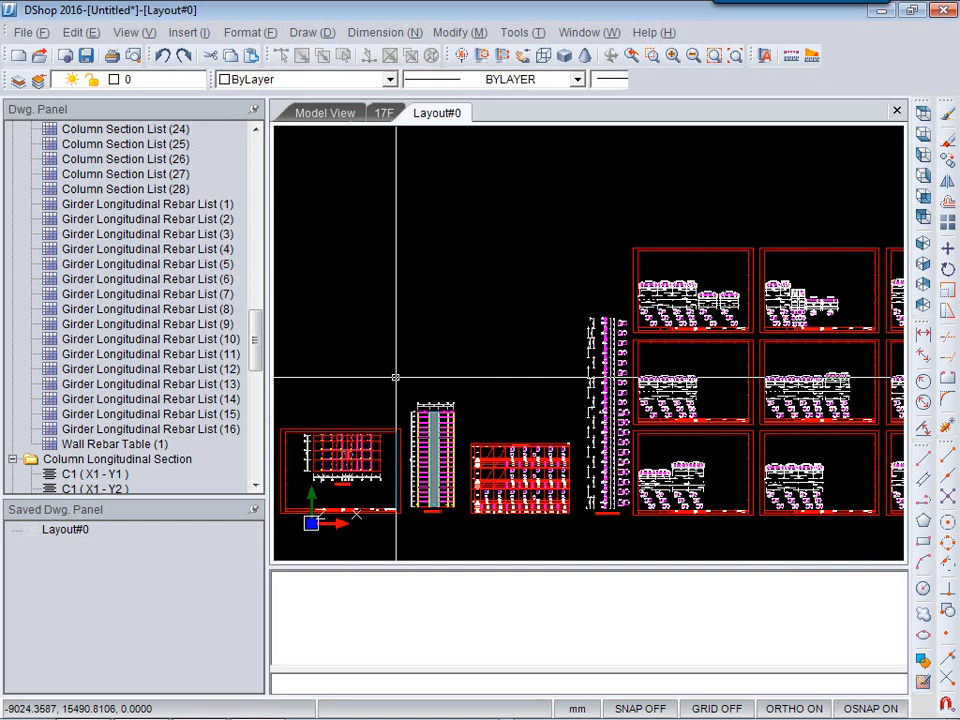
# Open the Symbol settings to inspect the rebar symbols and grid line mark style, then cancel.
pyautogui.click(252, 31)
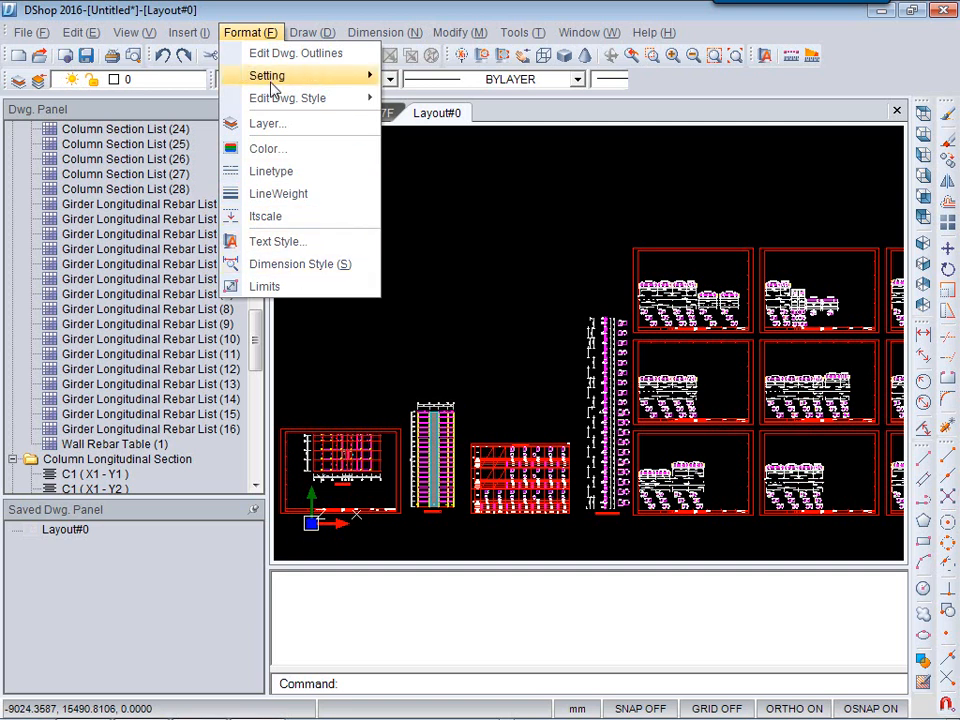
pyautogui.moveTo(296, 77)
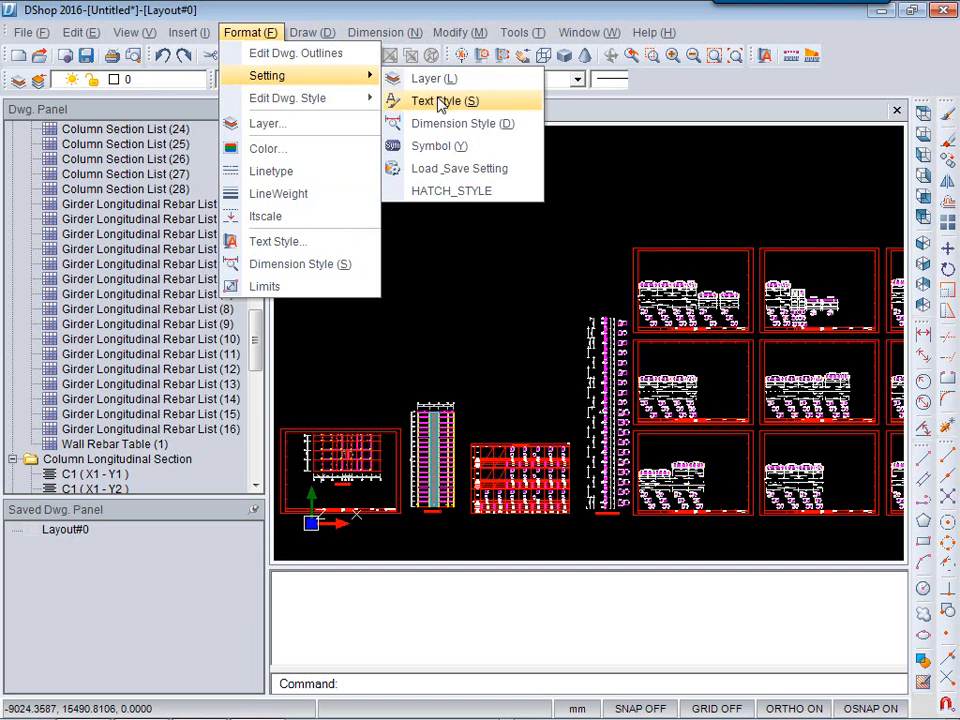
pyautogui.click(430, 147)
pyautogui.click(381, 149)
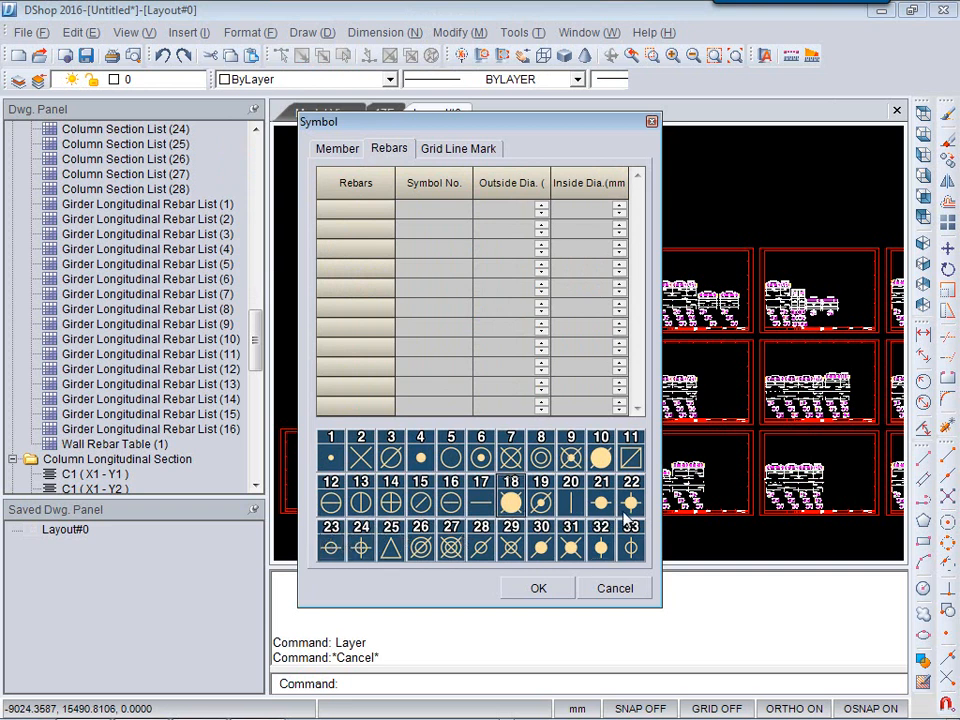
pyautogui.click(458, 148)
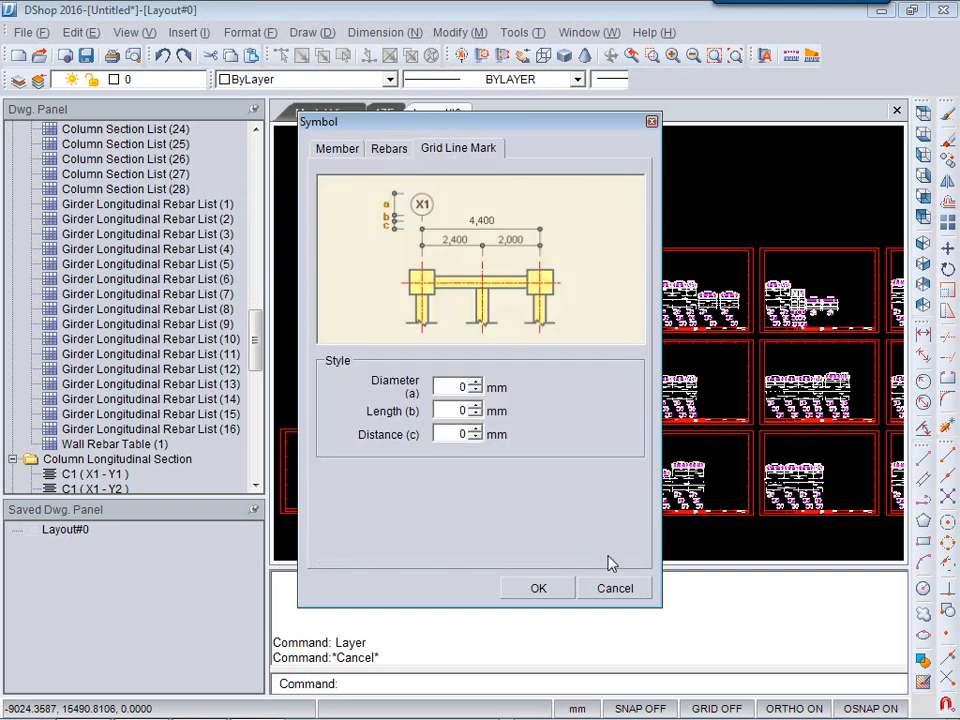
pyautogui.click(631, 592)
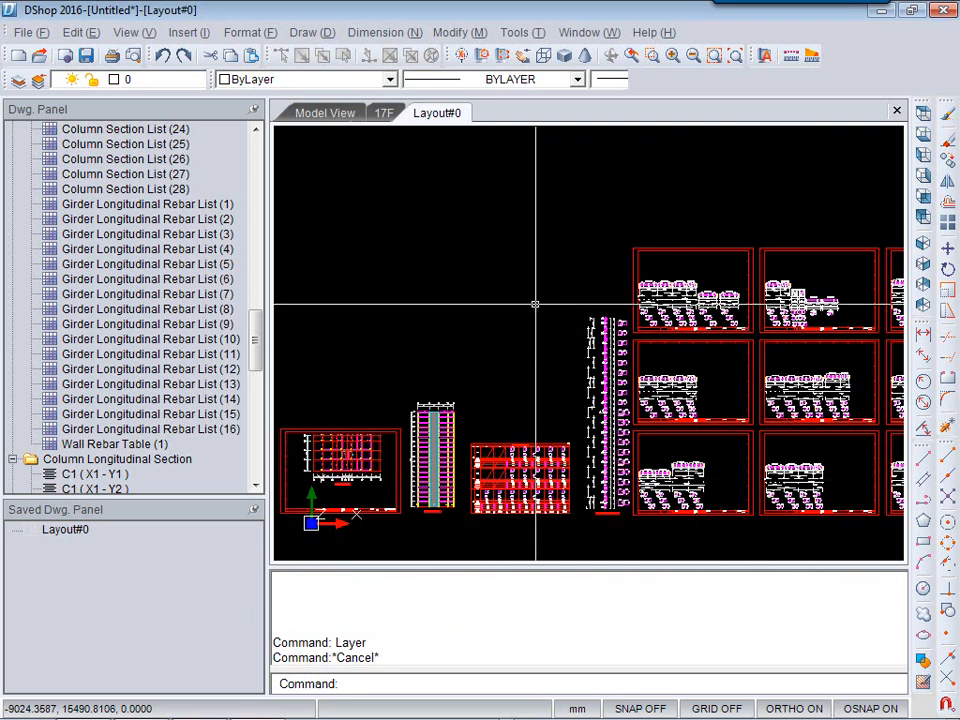
# Open Save As to review the available drawing export file types, then cancel.
pyautogui.click(40, 32)
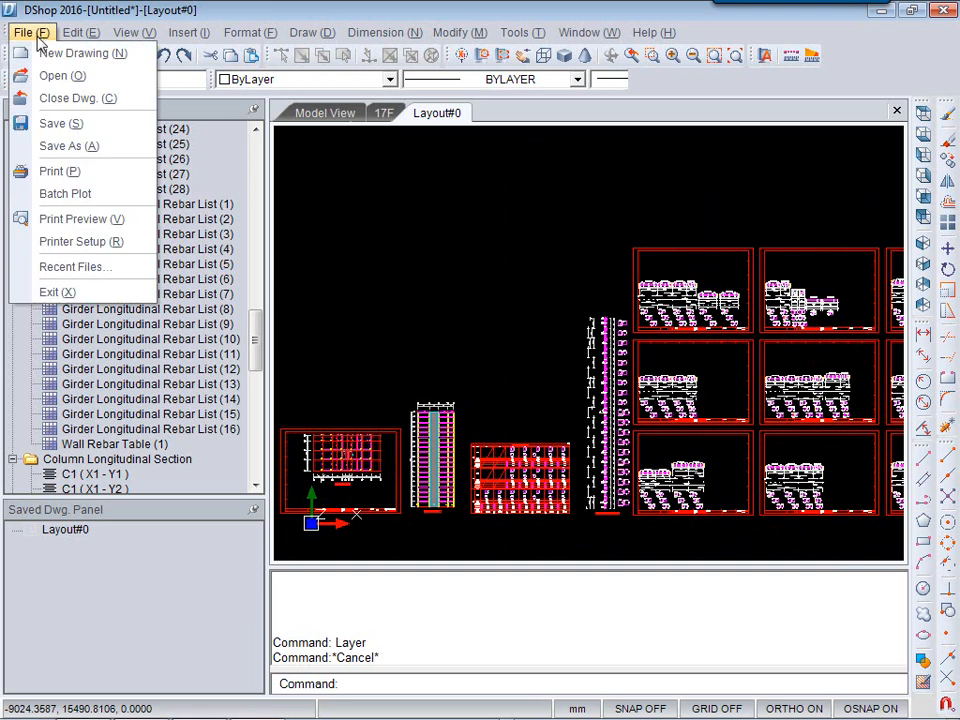
pyautogui.click(75, 122)
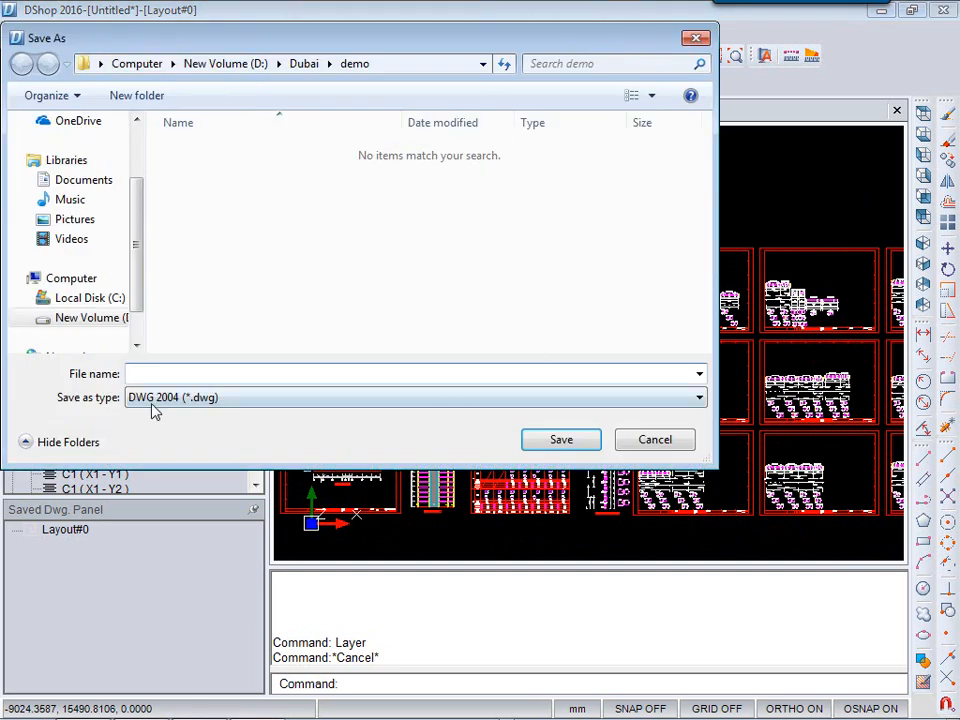
pyautogui.click(229, 400)
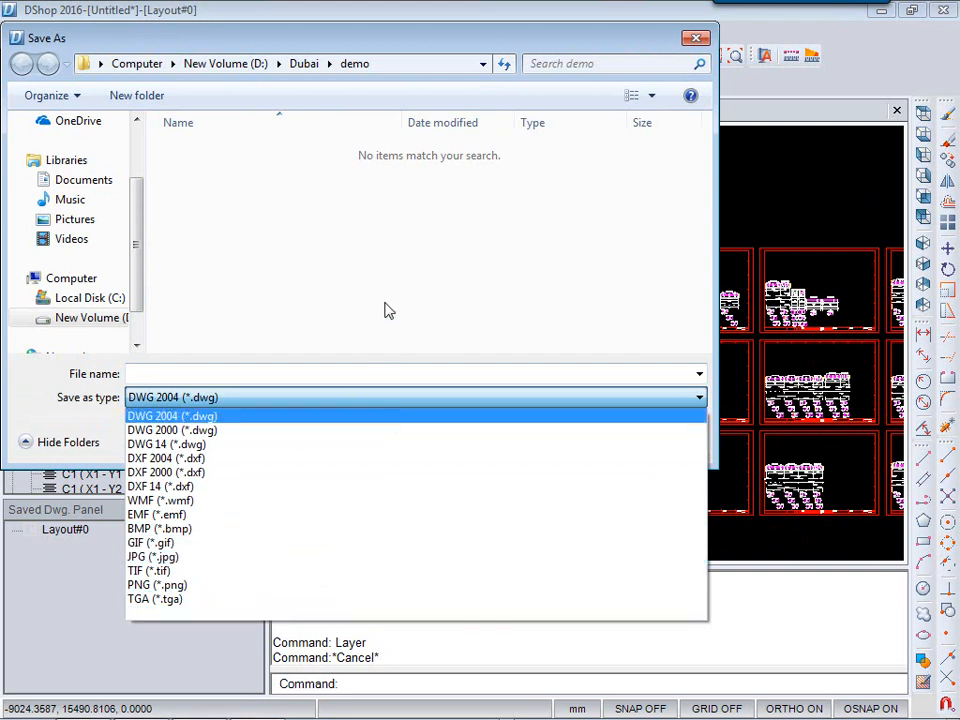
pyautogui.click(380, 276)
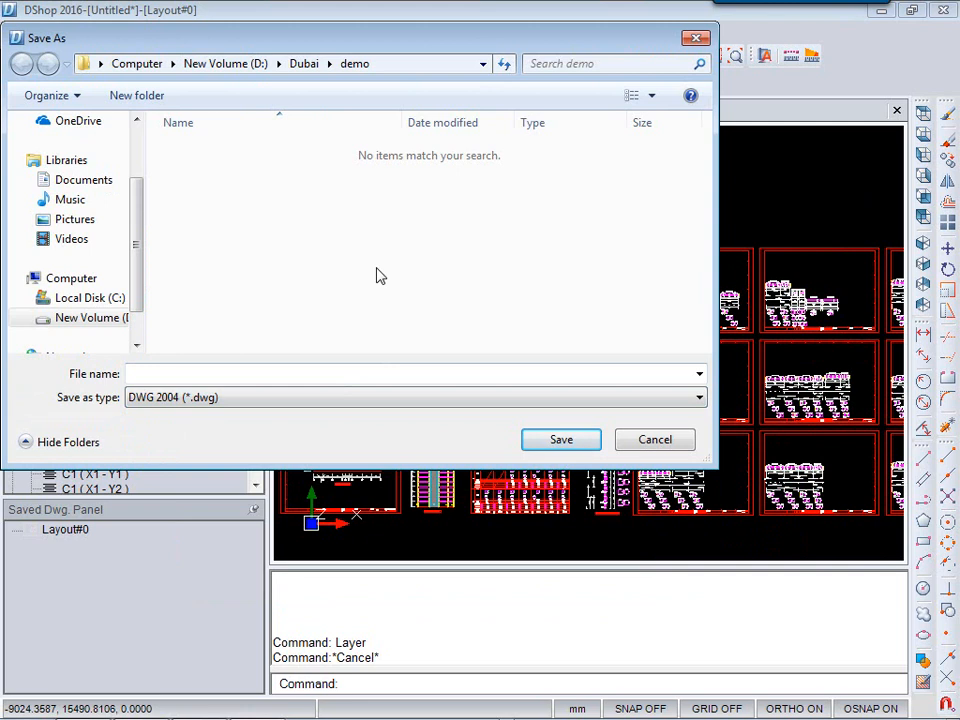
pyautogui.click(622, 441)
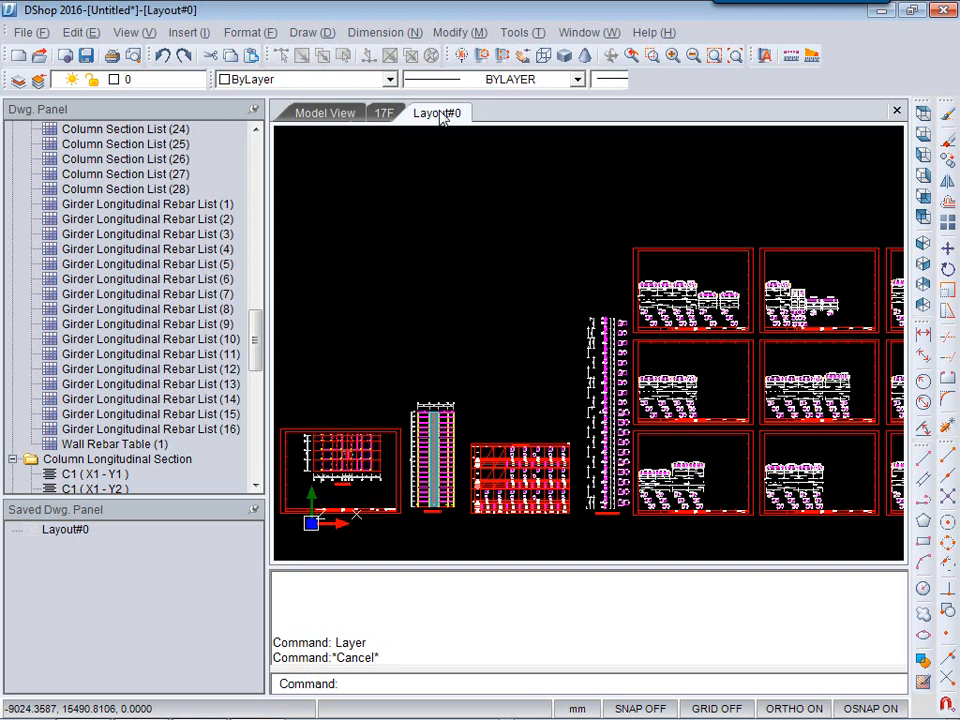
# Switch to the model view and generate the Bill Of Material as an Excel summary table.
pyautogui.click(338, 115)
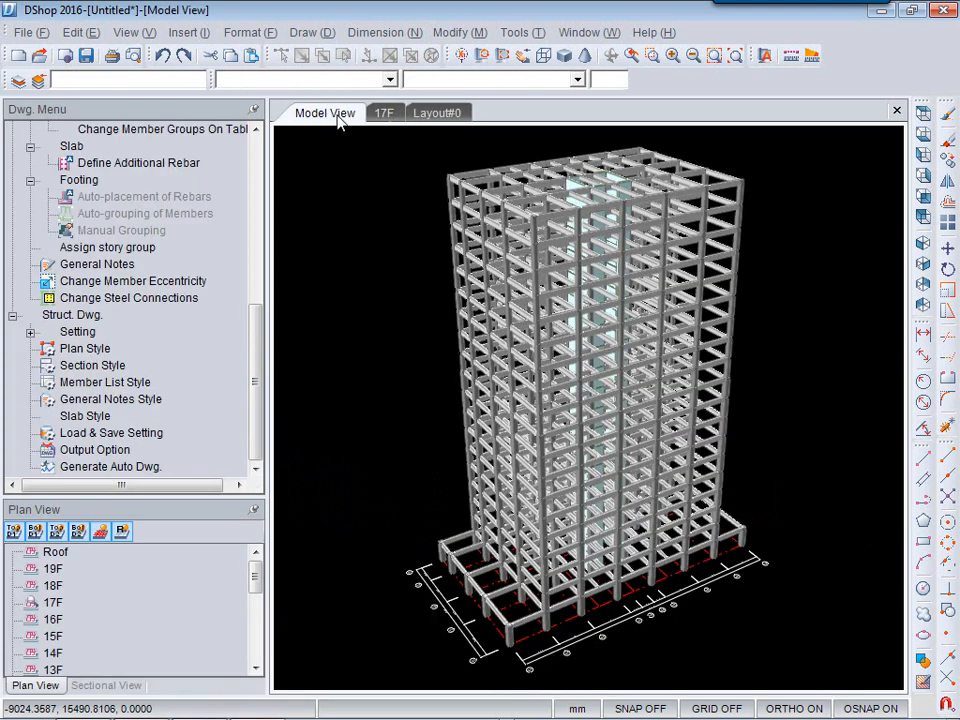
pyautogui.click(407, 32)
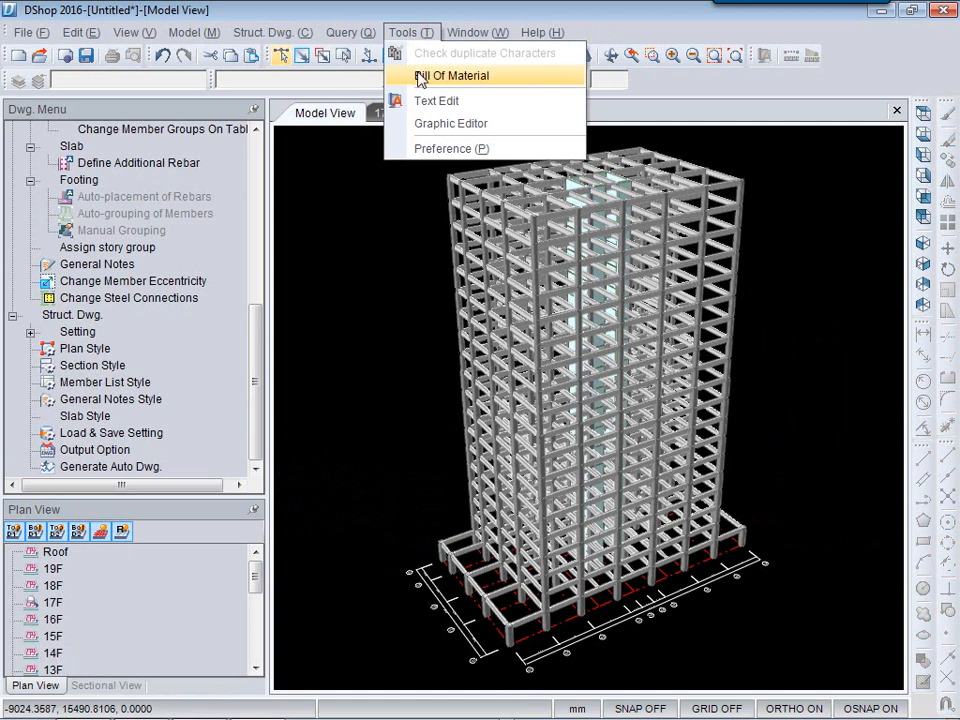
pyautogui.click(420, 77)
pyautogui.click(600, 382)
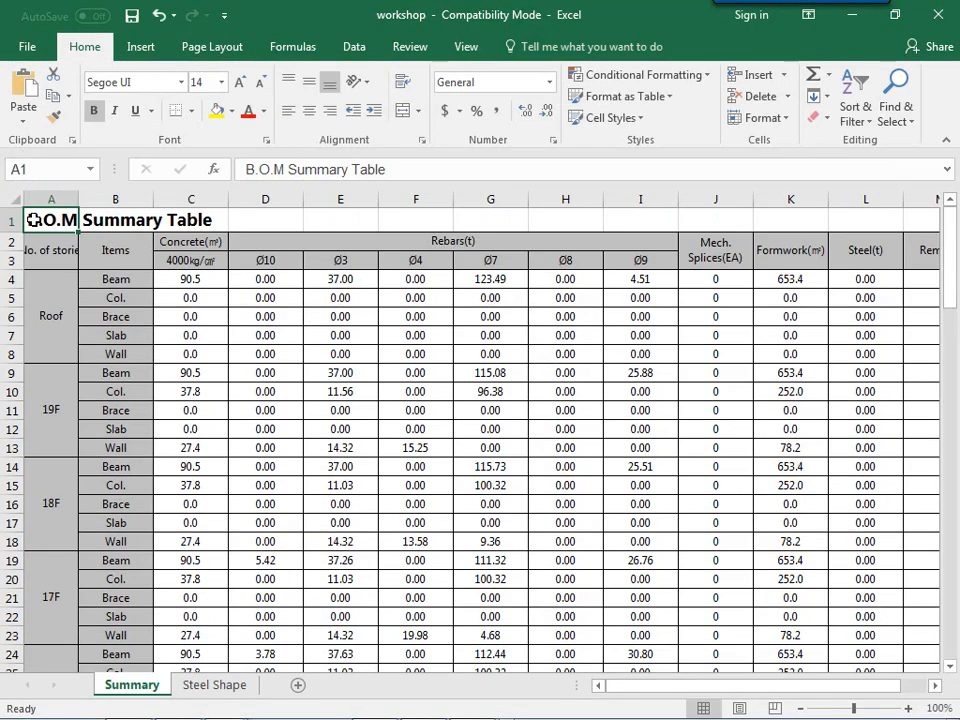
# Highlight rows and columns of the B.O.M Summary Table to review concrete, rebar, formwork and steel quantities.
pyautogui.click(52, 295)
pyautogui.moveTo(52, 295); pyautogui.dragTo(922, 317)
pyautogui.moveTo(56, 414); pyautogui.dragTo(864, 429)
pyautogui.moveTo(169, 240); pyautogui.dragTo(163, 460)
pyautogui.moveTo(373, 240); pyautogui.dragTo(390, 541)
pyautogui.moveTo(791, 257); pyautogui.dragTo(791, 577)
pyautogui.moveTo(861, 250); pyautogui.dragTo(872, 579)
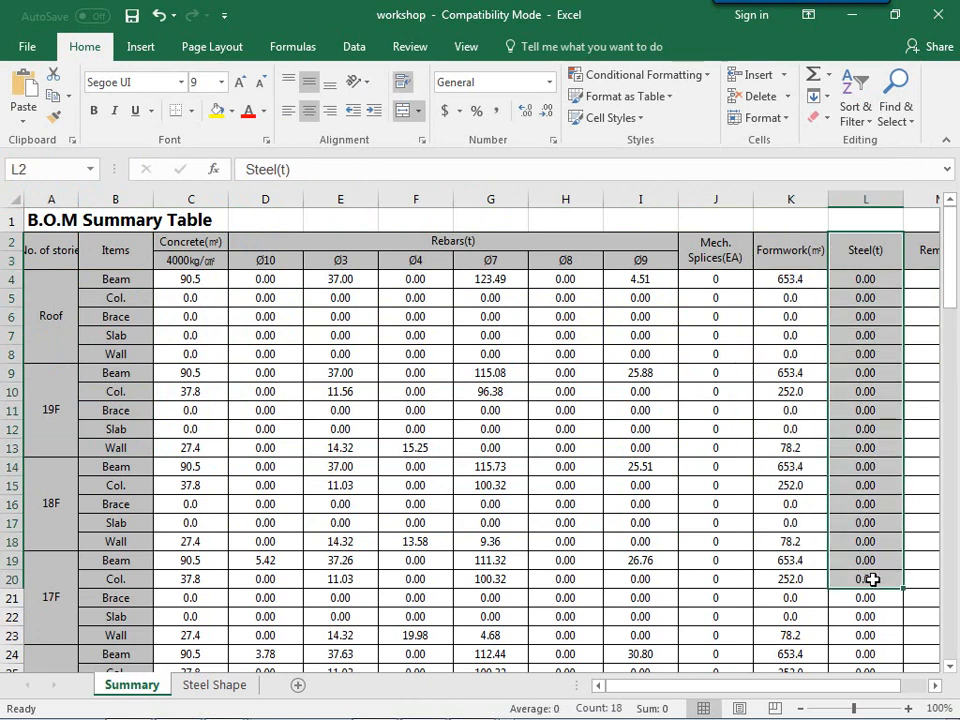
# Scroll through the summary table to review per-storey quantities and the totals in the Summary row.
pyautogui.scroll(-9, 390, 545)
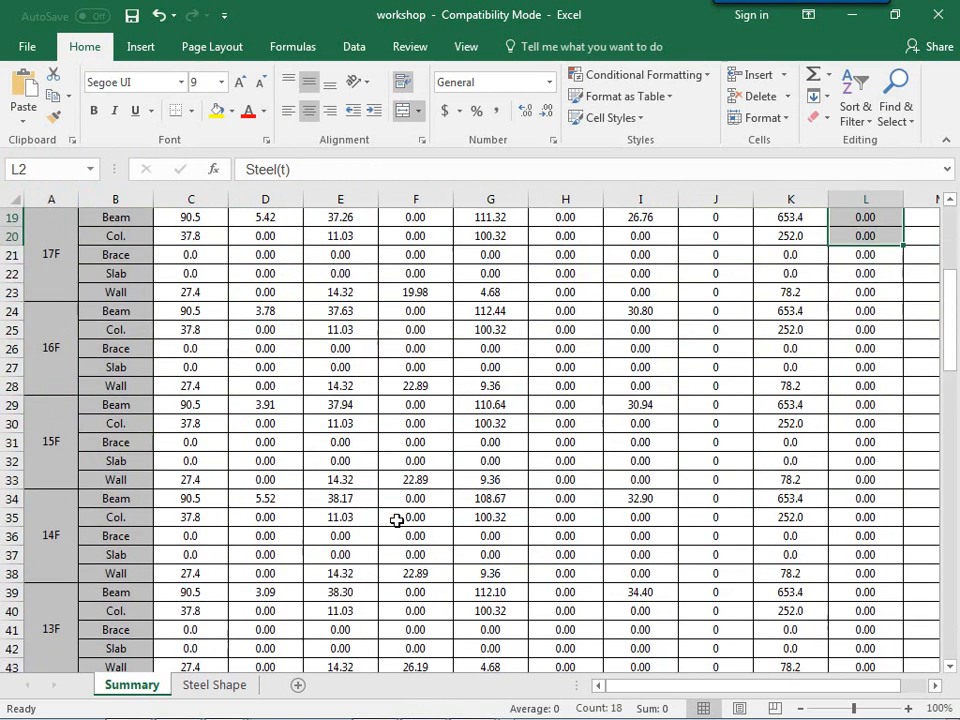
pyautogui.scroll(-17, 393, 517)
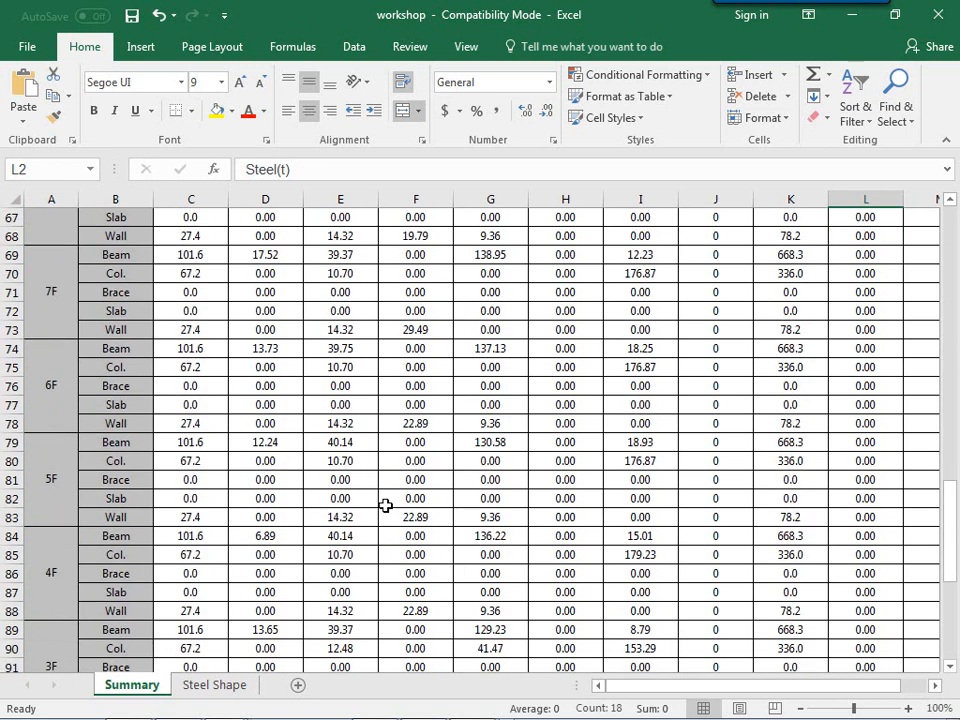
pyautogui.scroll(-5, 385, 505)
pyautogui.moveTo(77, 431); pyautogui.dragTo(921, 440)
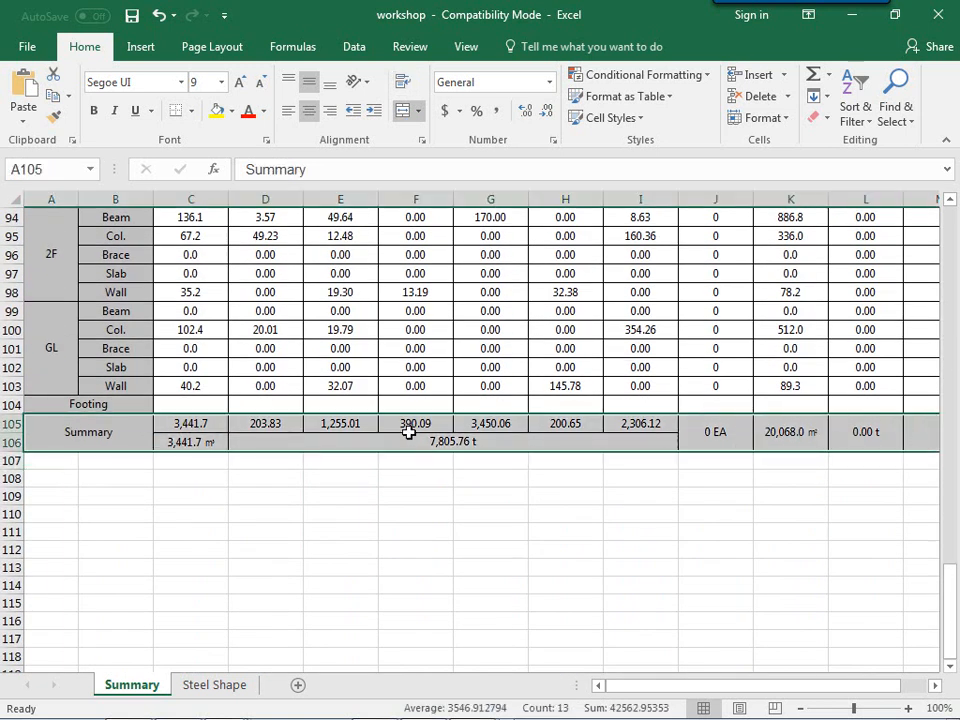
pyautogui.click(177, 472)
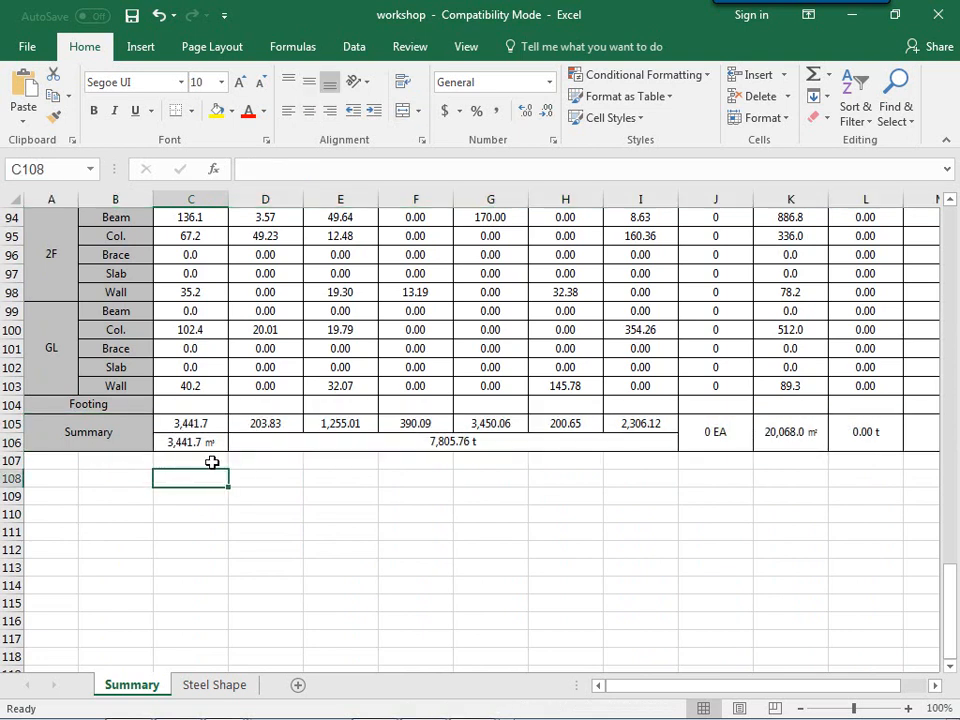
pyautogui.click(194, 463)
pyautogui.click(440, 464)
pyautogui.click(520, 446)
pyautogui.click(258, 458)
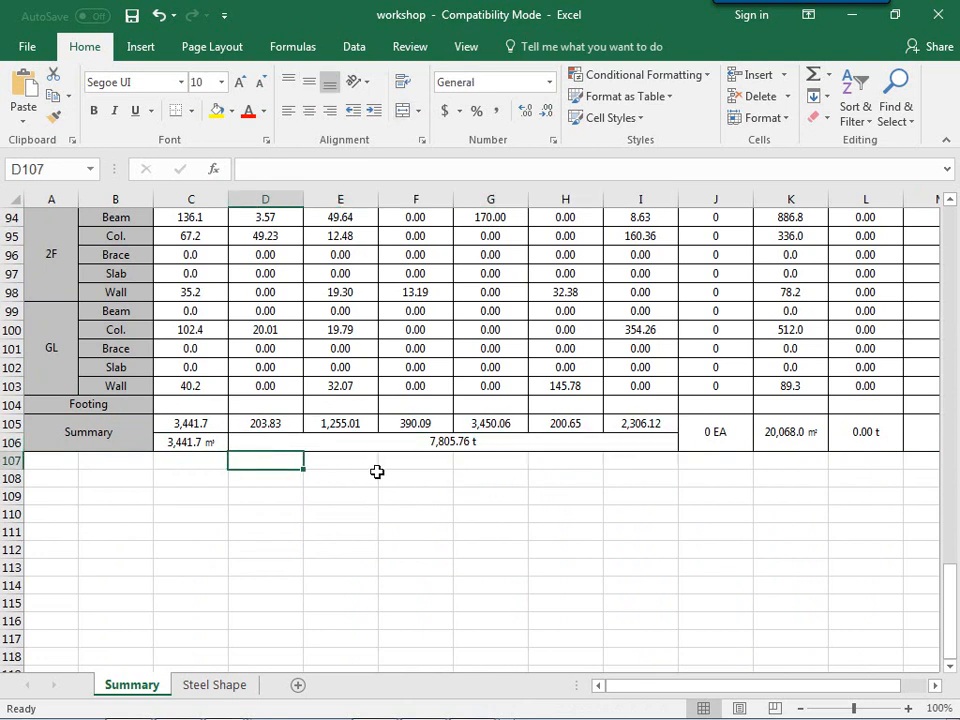
pyautogui.click(790, 431)
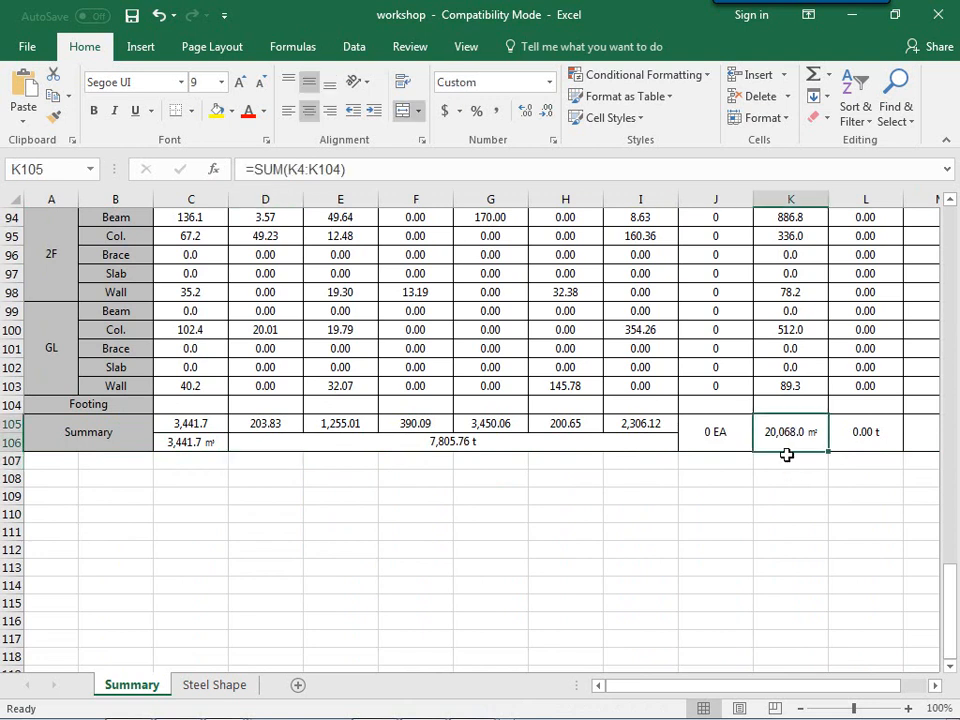
pyautogui.click(800, 500)
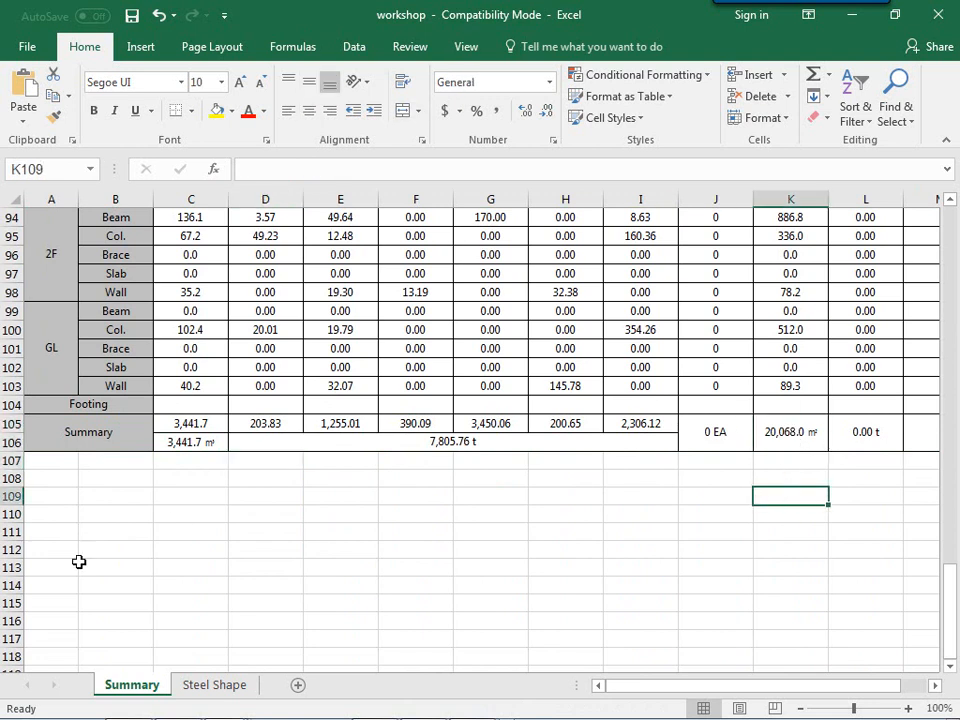
pyautogui.scroll(4, 485, 404)
pyautogui.scroll(20, 485, 404)
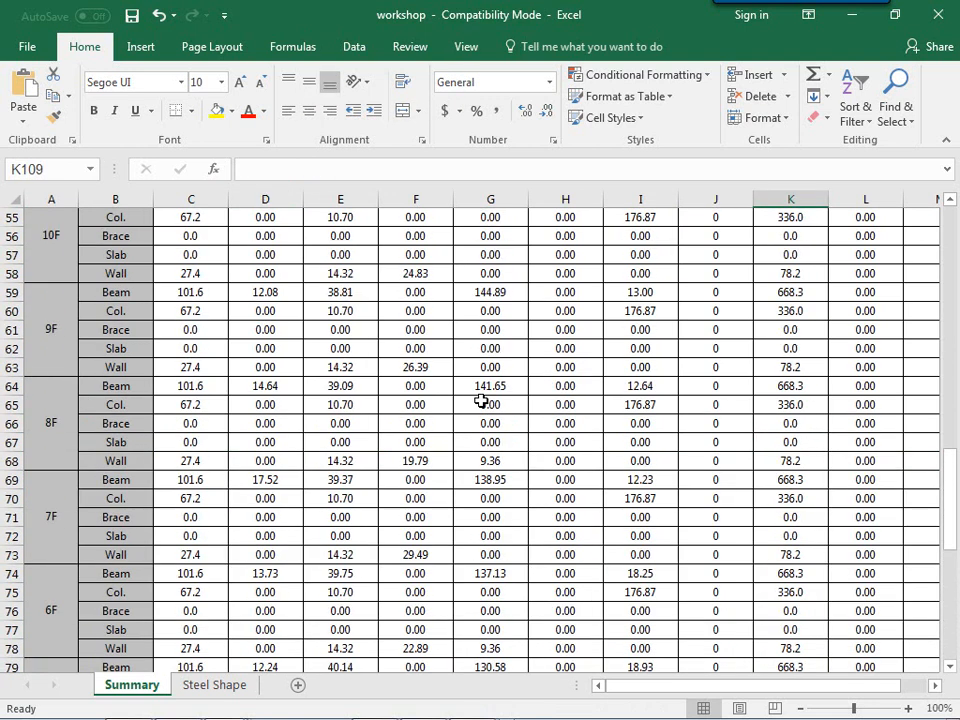
pyautogui.scroll(4, 481, 399)
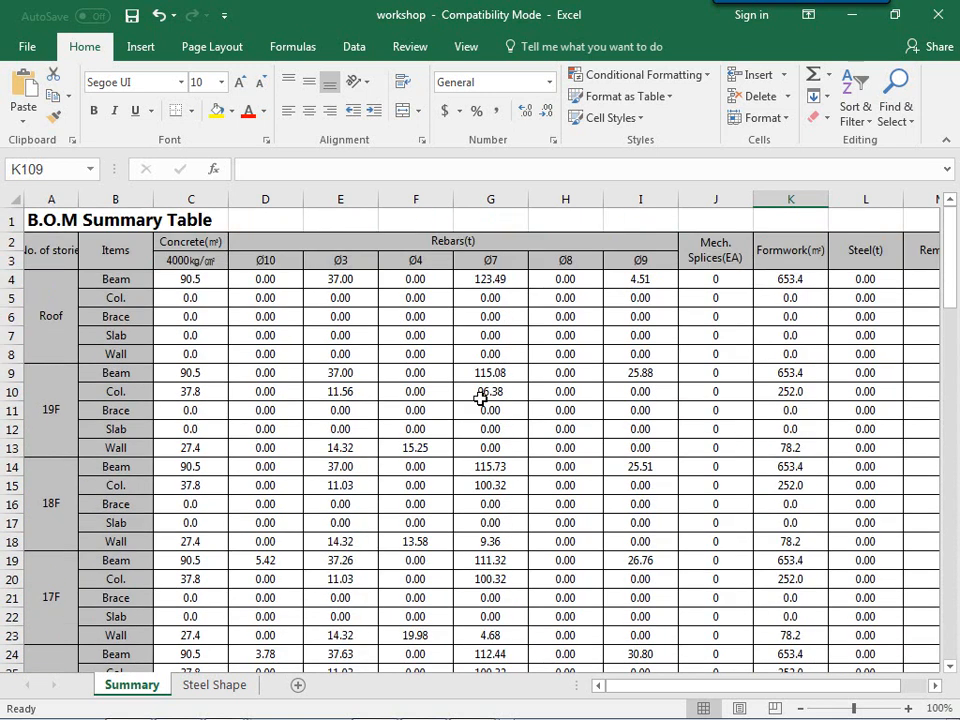